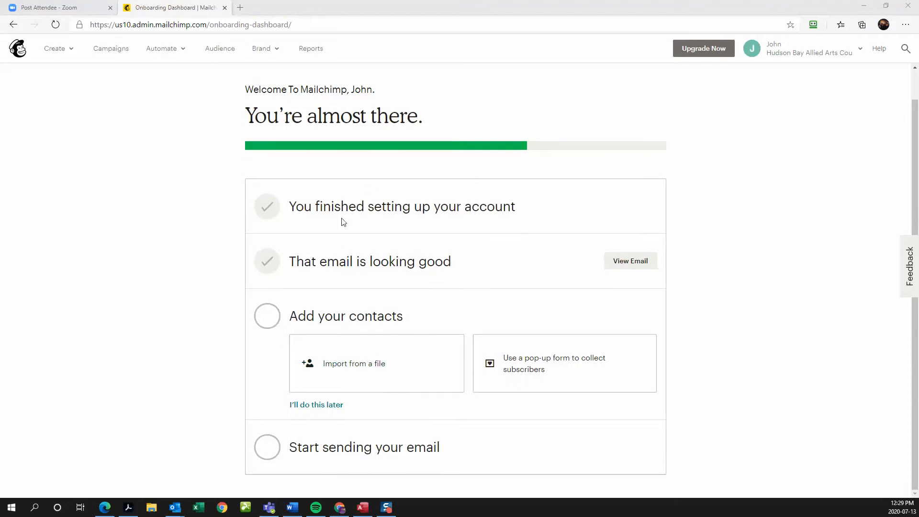
- Go to the saved email templates page from the Brand menu
scroll(344, 222, up, 1)
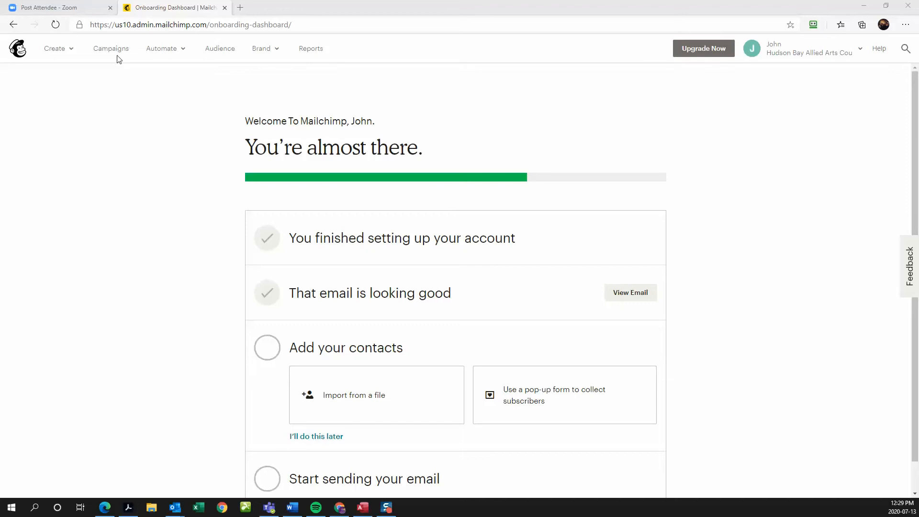
click(263, 49)
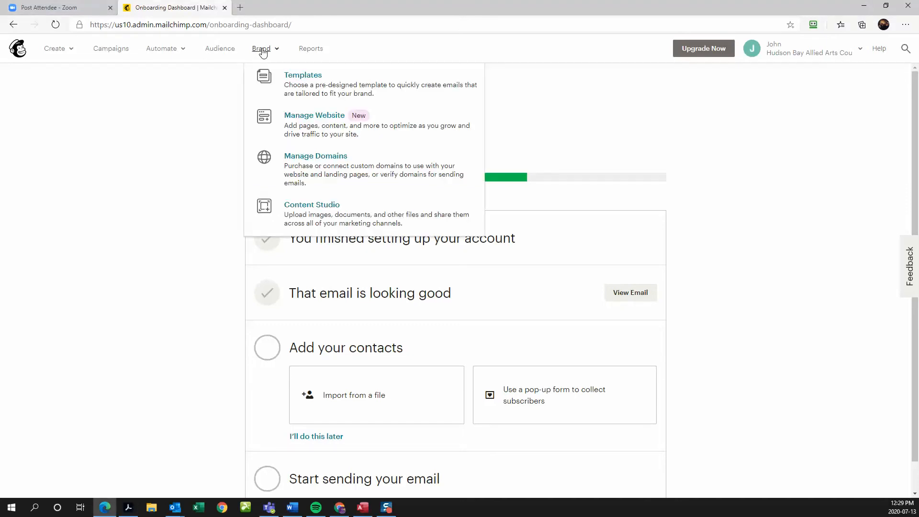
click(302, 80)
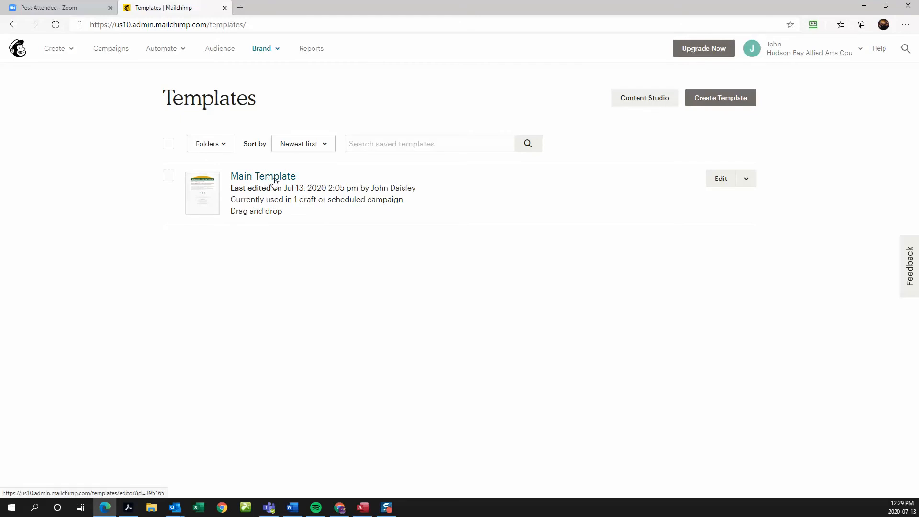
- Open Main Template in the editor and bring up its Social Follow block settings
click(720, 180)
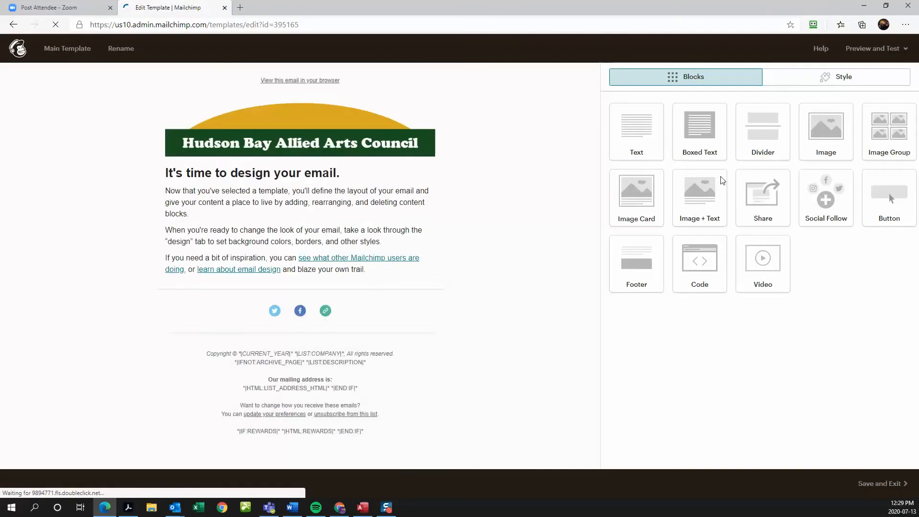
mouse_move(383, 300)
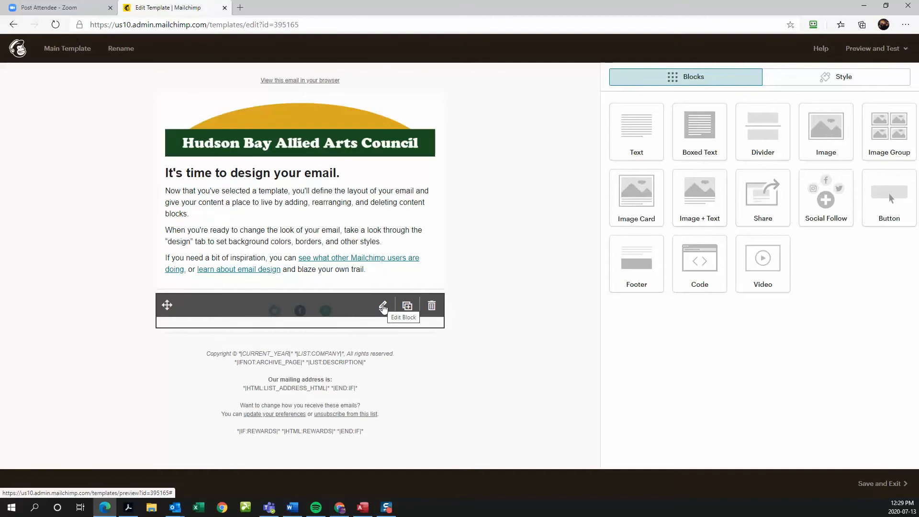
click(383, 306)
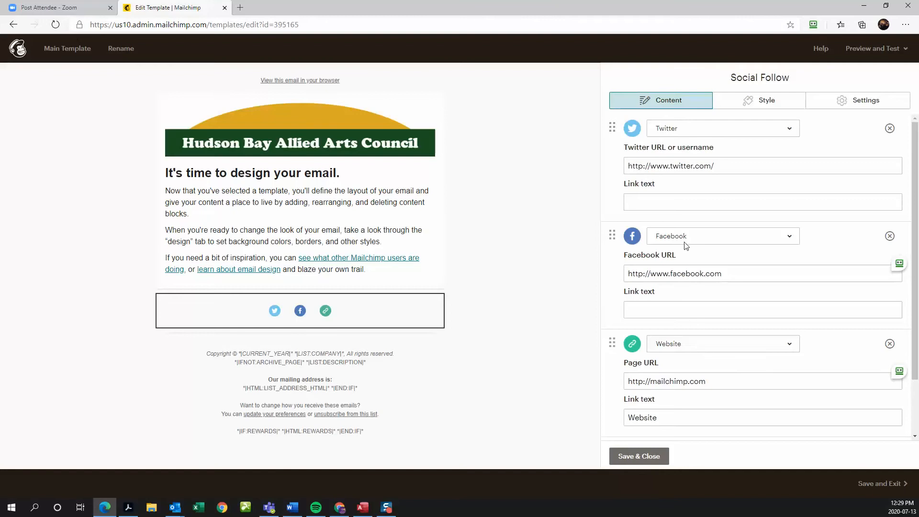
- Remove the Twitter link and paste the arts council's Facebook page URL
click(889, 129)
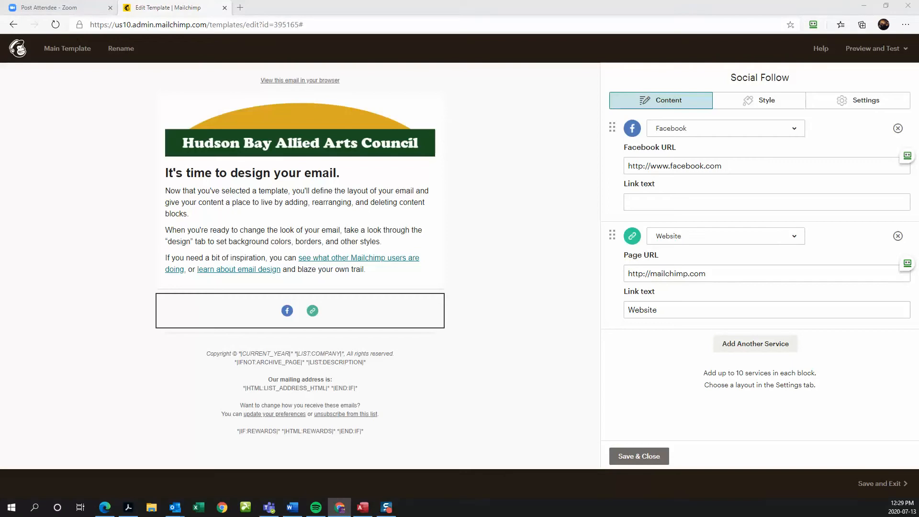
click(755, 168)
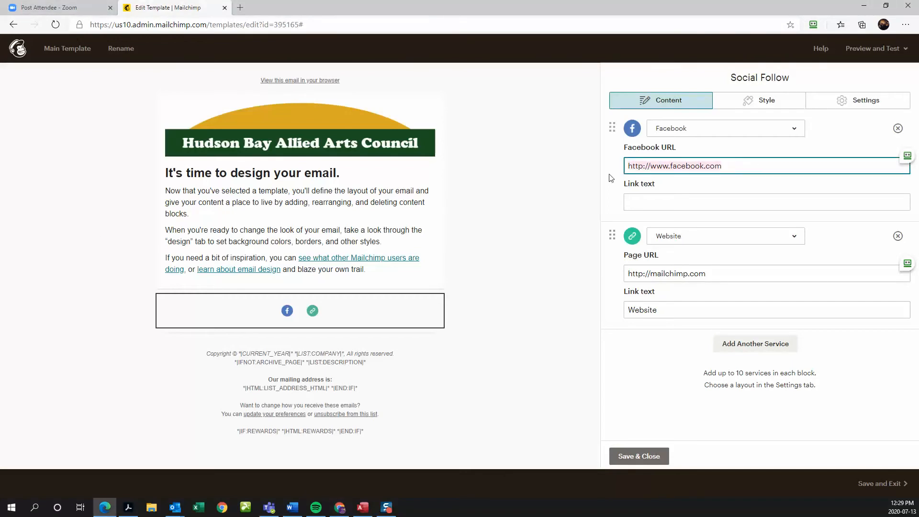
key(ctrl+v)
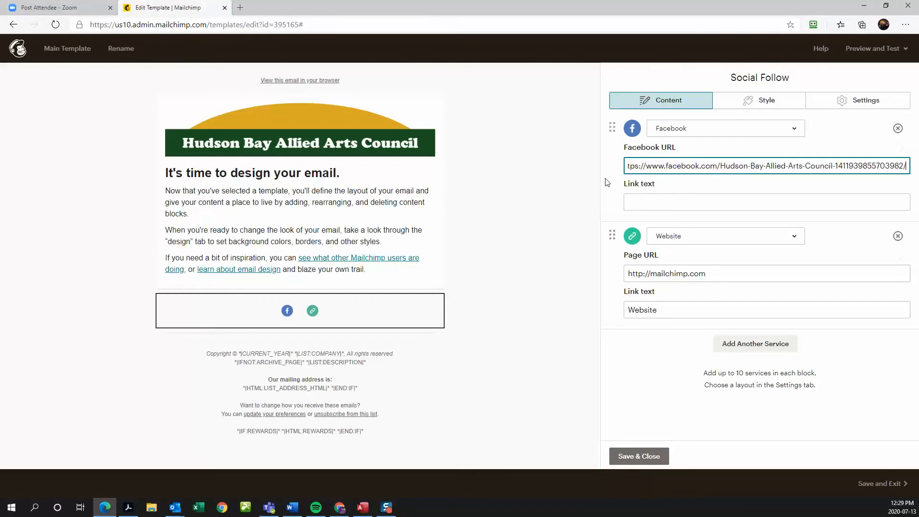
click(643, 199)
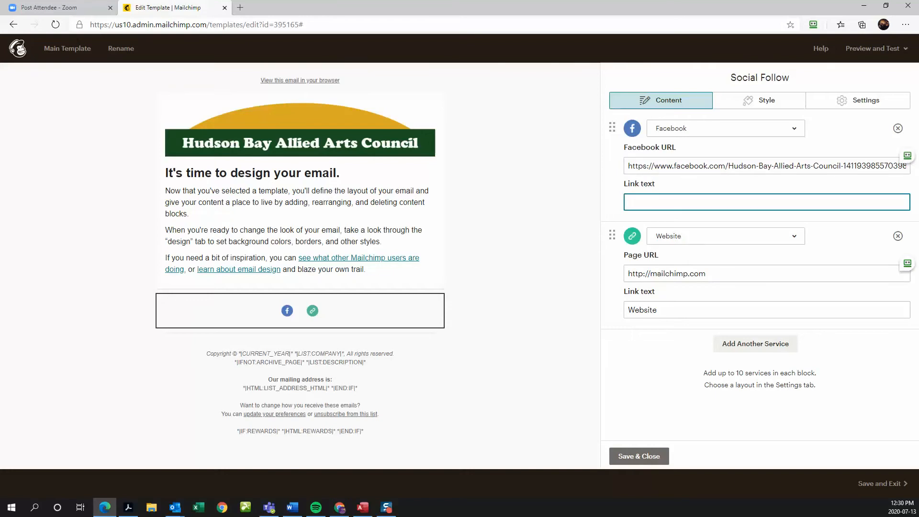
key(alt+Tab)
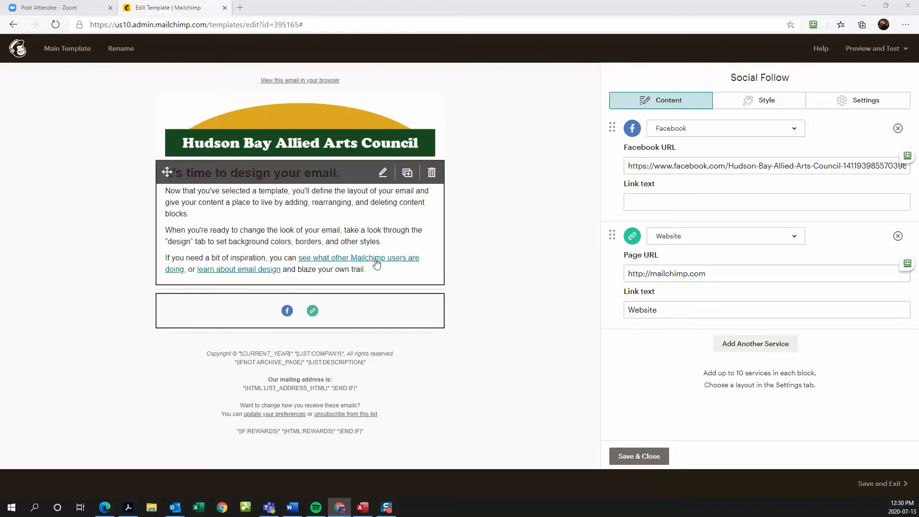
- Replace the Website Page URL with the council's website address and save the block
click(714, 273)
drag(714, 274, 624, 273)
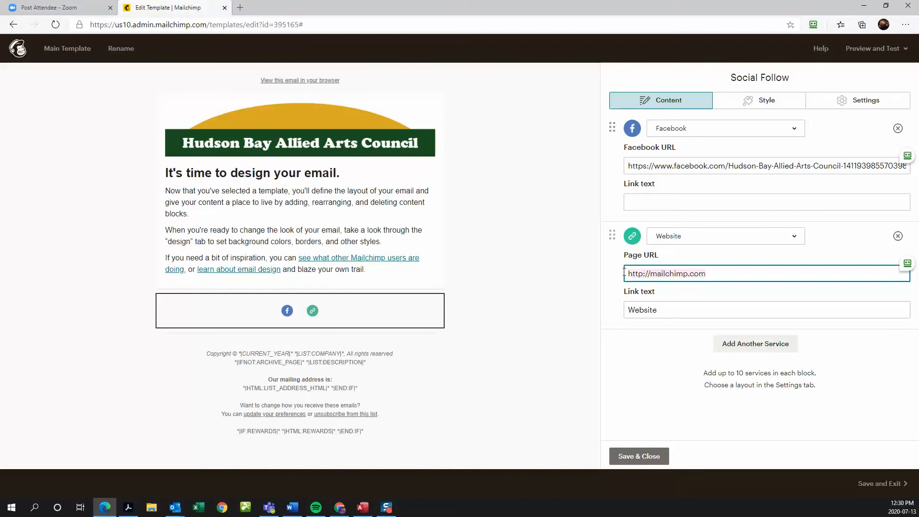
text(https://www.osac.ca/hudsonbayalliedartscouncil)
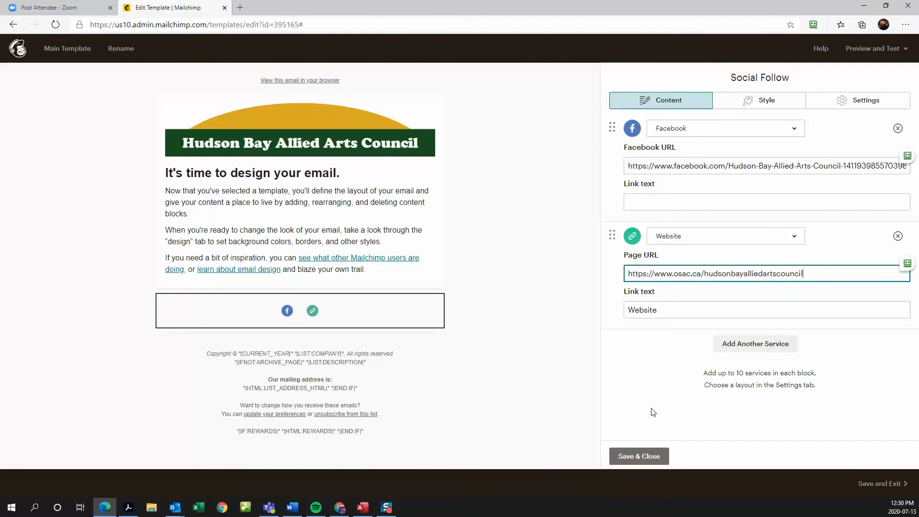
click(642, 462)
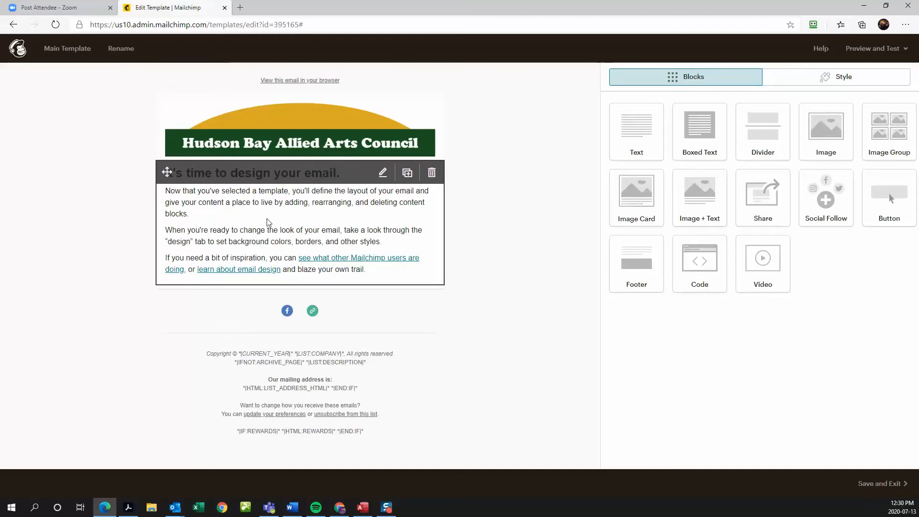
- Delete the last two paragraphs of the intro text block and save it
click(382, 172)
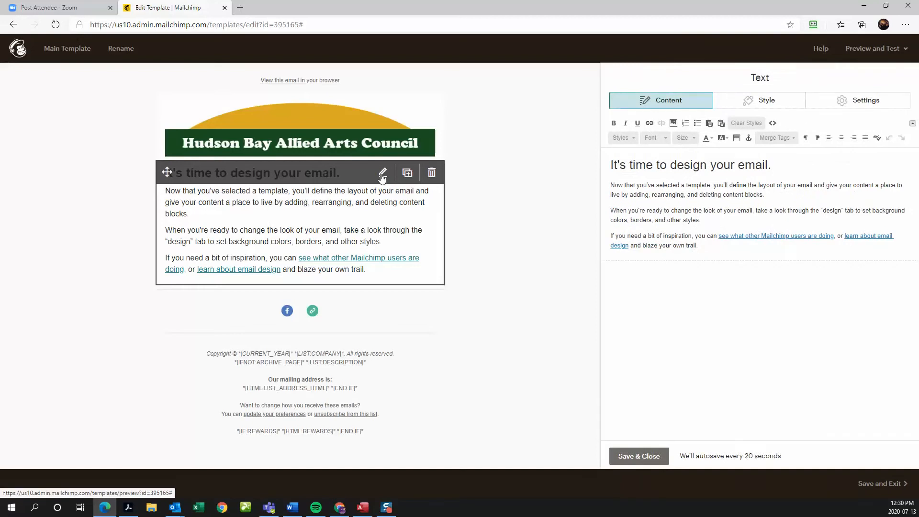
drag(613, 209, 700, 244)
key(BackSpace)
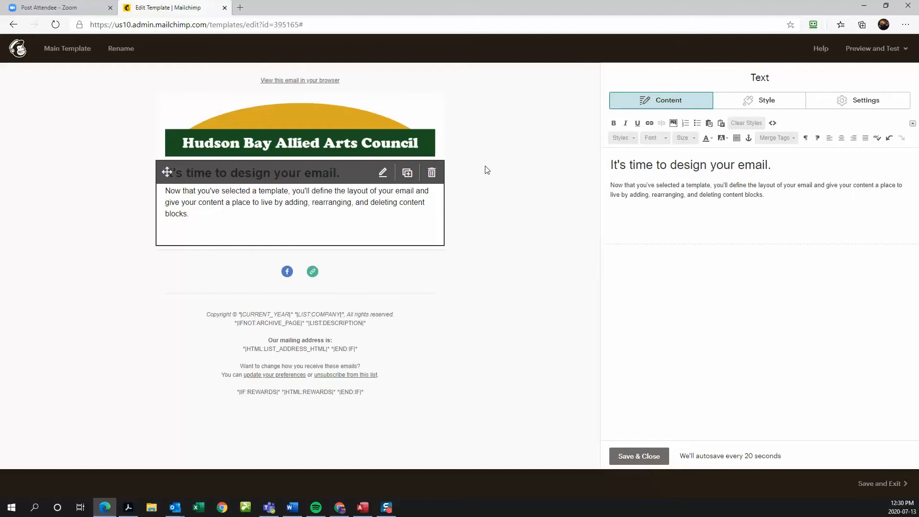
click(885, 50)
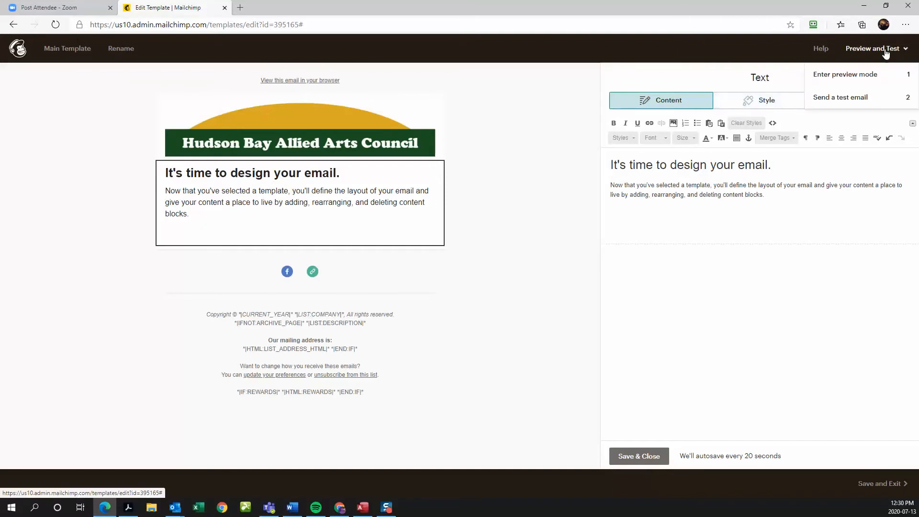
click(880, 60)
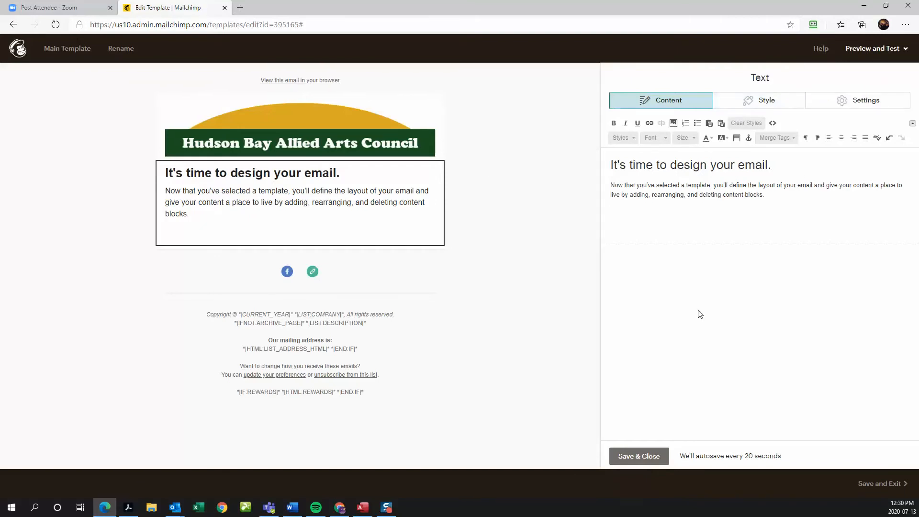
click(636, 457)
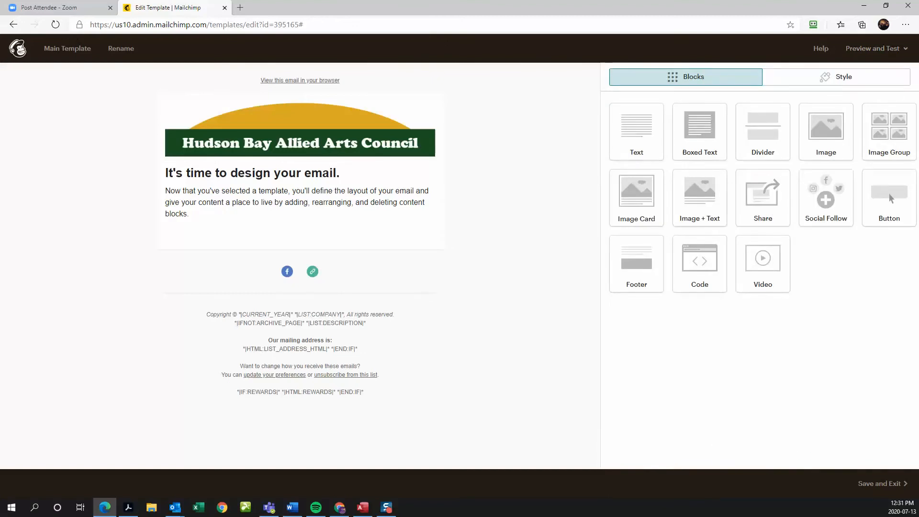
- Leave the editor and return to the Templates page via the Brand menu
key(alt+Tab)
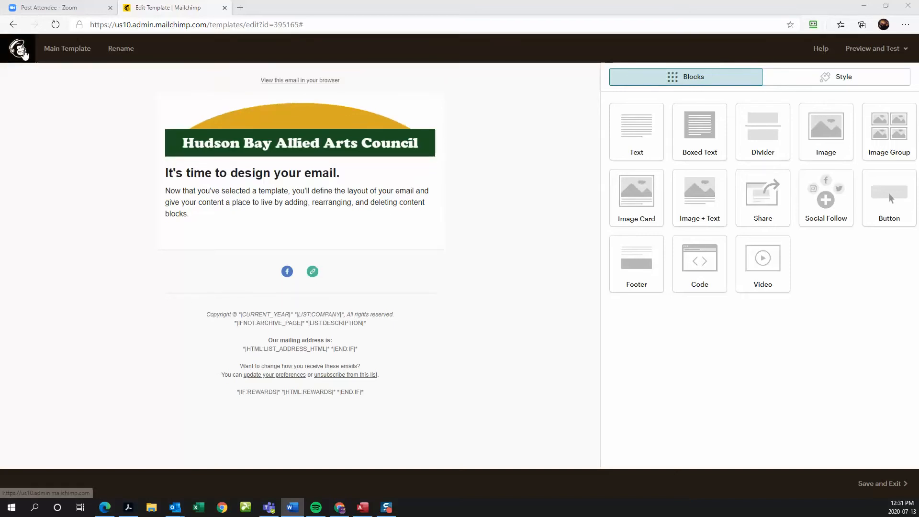
click(23, 53)
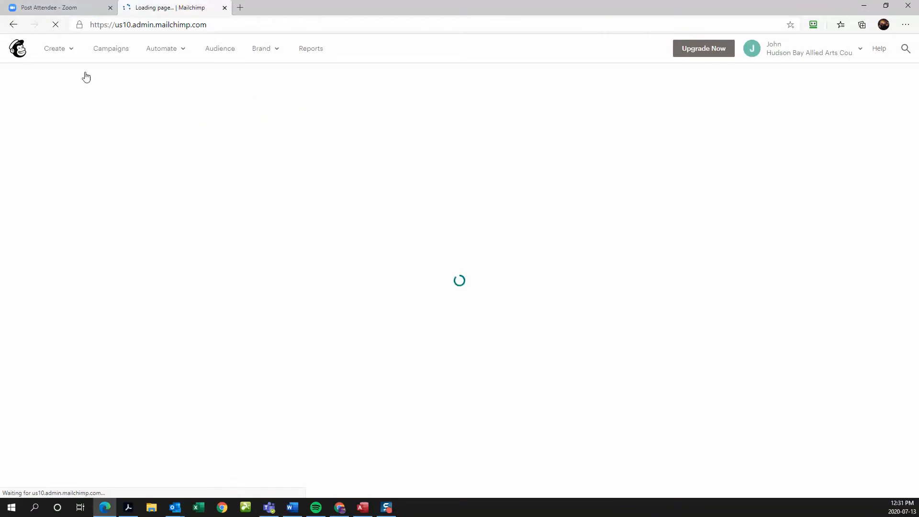
click(260, 50)
click(294, 81)
click(257, 50)
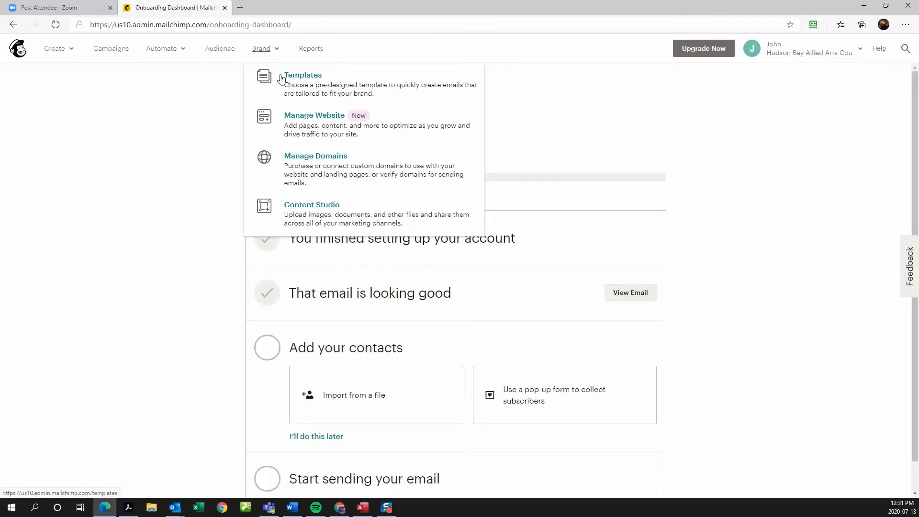
click(313, 78)
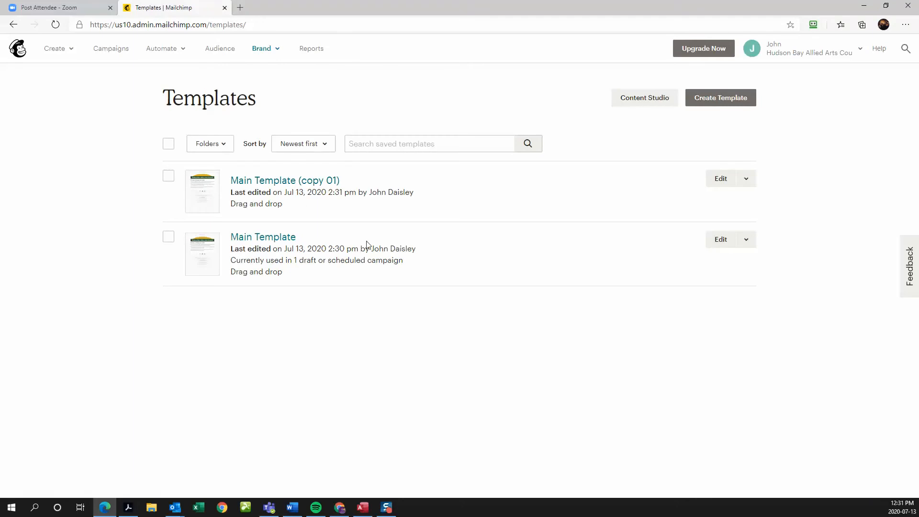
- Open Main Template (copy 01) in the editor and select its name for renaming
click(750, 243)
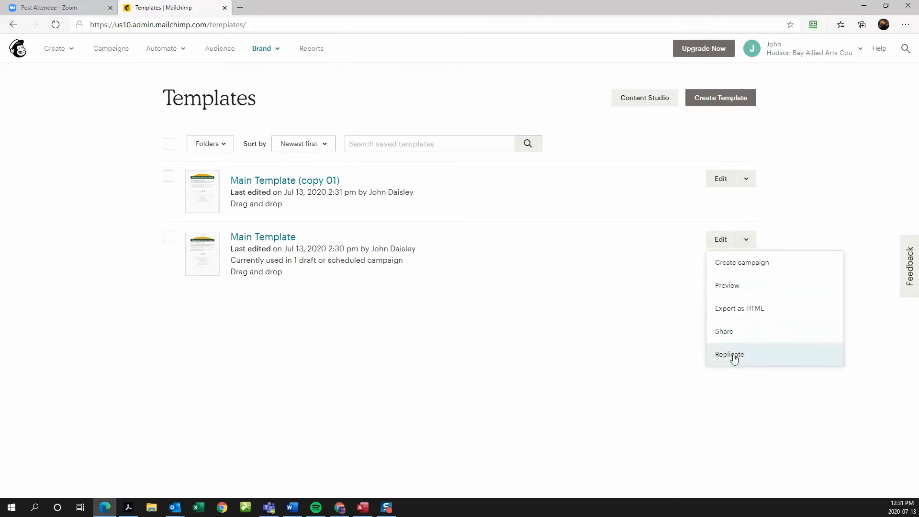
click(269, 180)
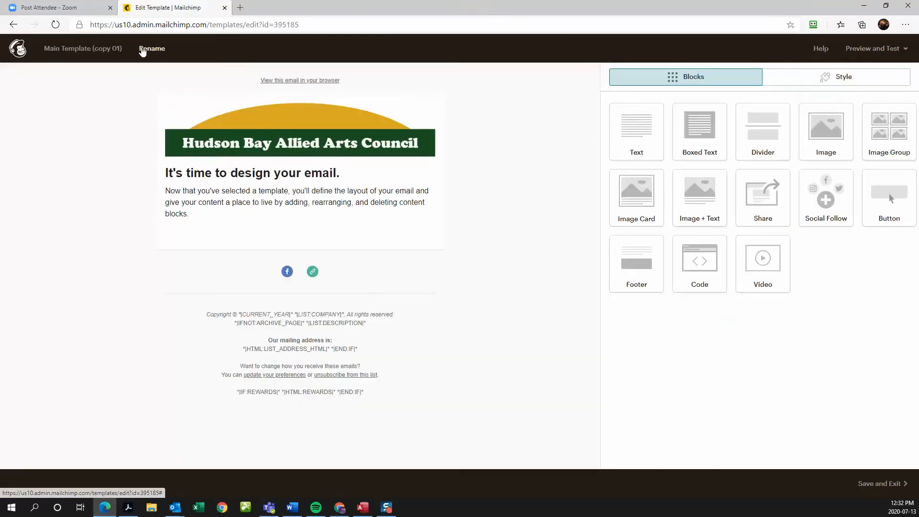
click(146, 48)
drag(466, 266, 375, 261)
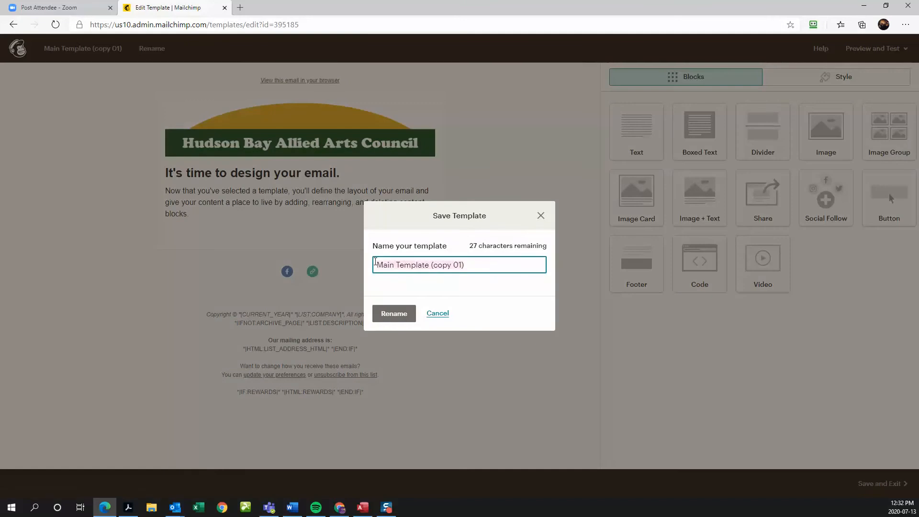
- Rename the copy to 'Performing Arts Season Announcement', correcting the 'Perfroming' typo
text(Se)
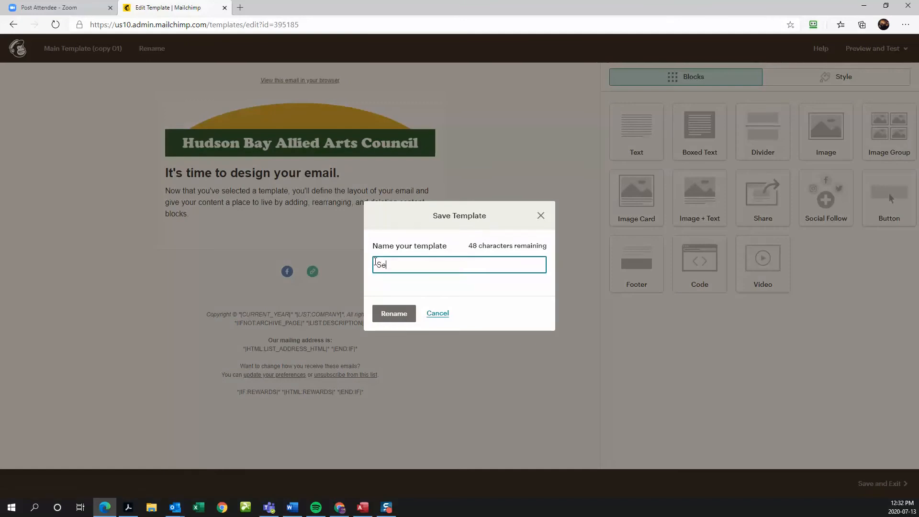
text(ason Announcement)
click(378, 266)
text(Perfrom)
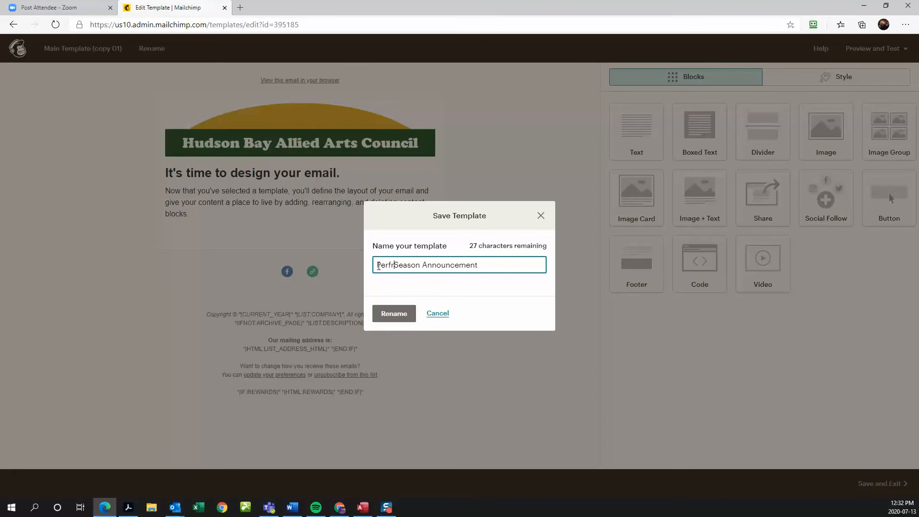
text(ing )
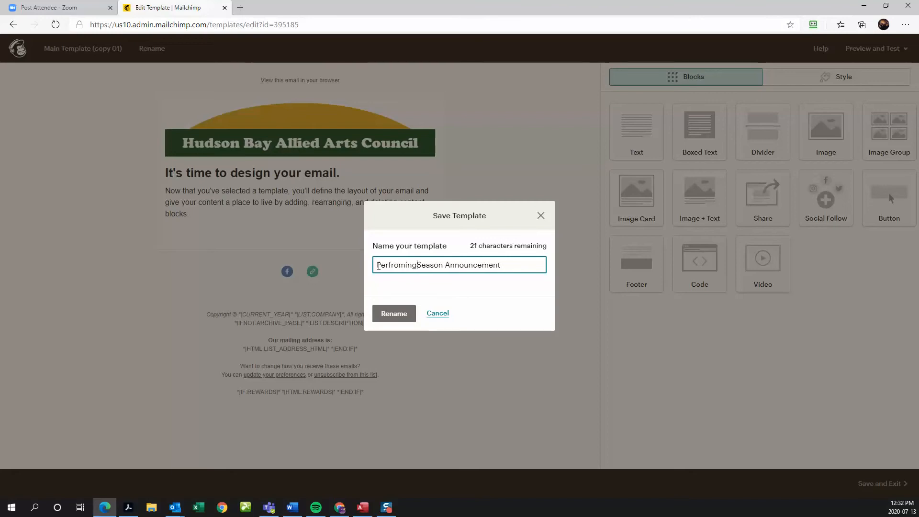
text(Arts)
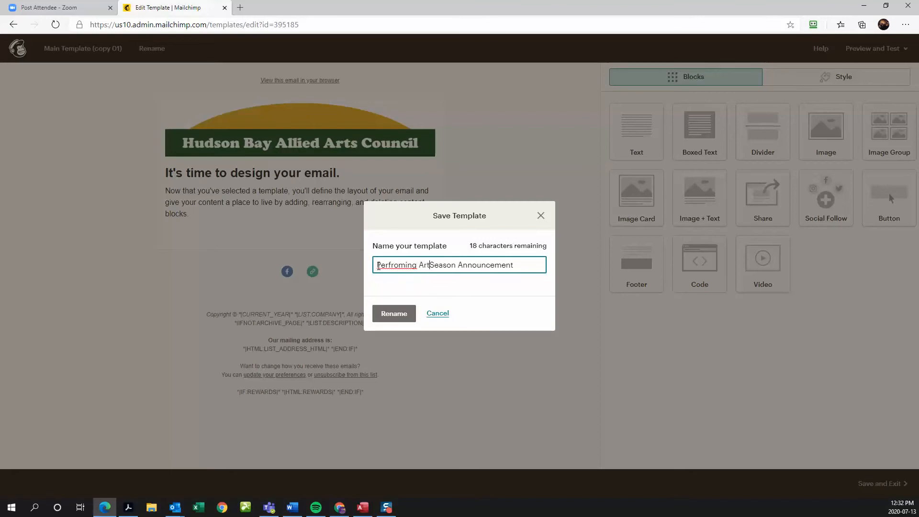
right_click(397, 266)
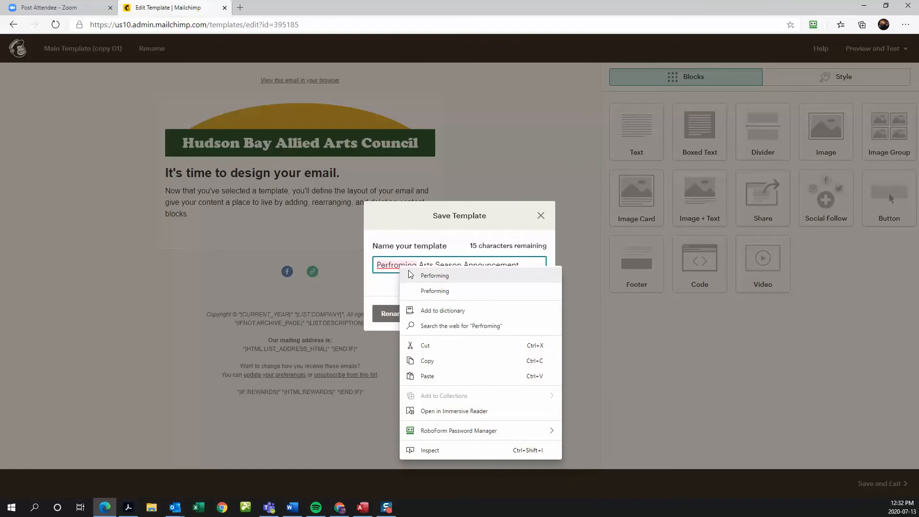
click(412, 286)
click(394, 319)
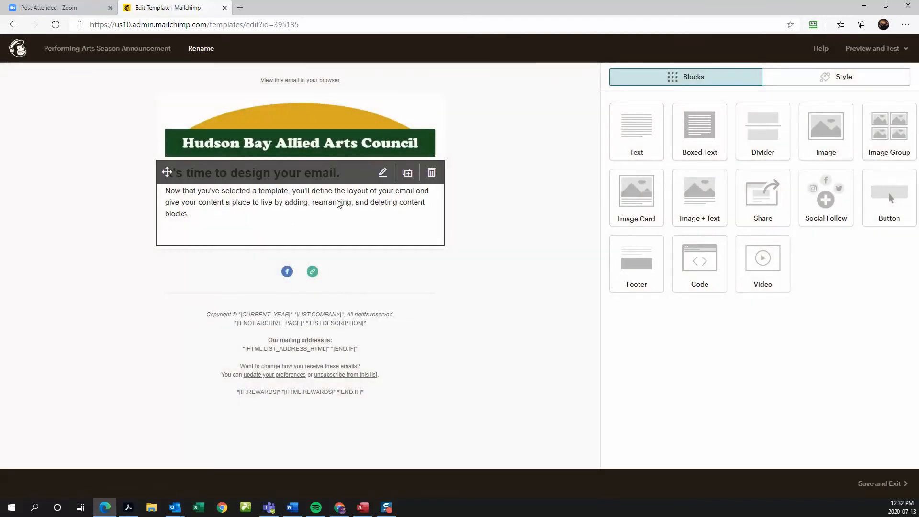
- Rewrite the intro with the 2021/2022 Performing Arts Season heading and visiting-artists sentence, then save
click(382, 174)
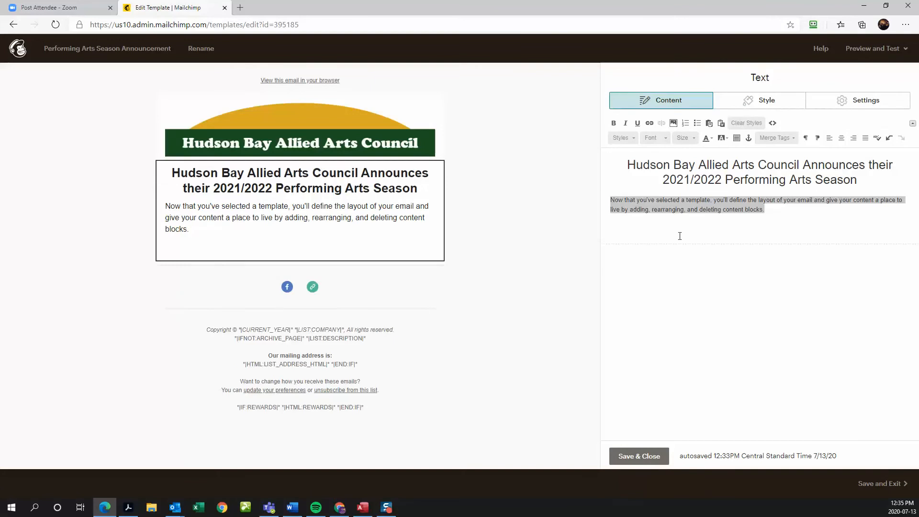
drag(613, 205, 667, 204)
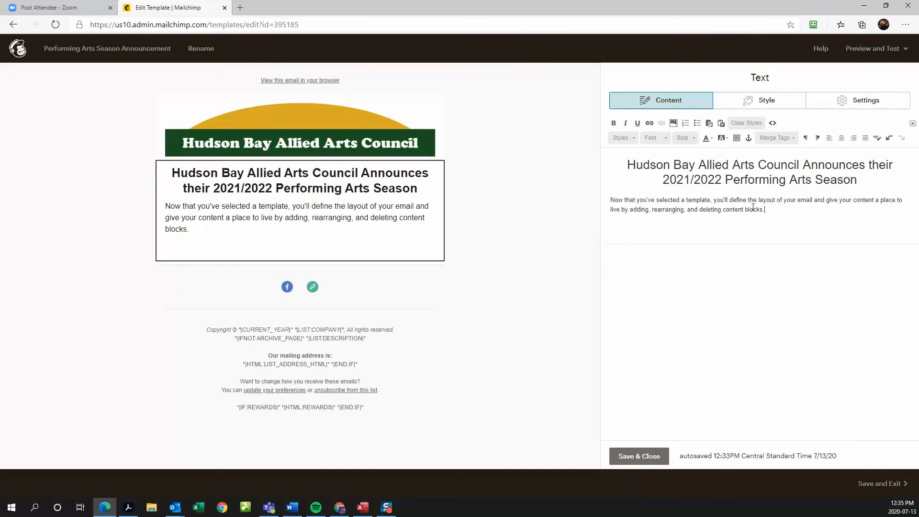
drag(768, 210, 630, 196)
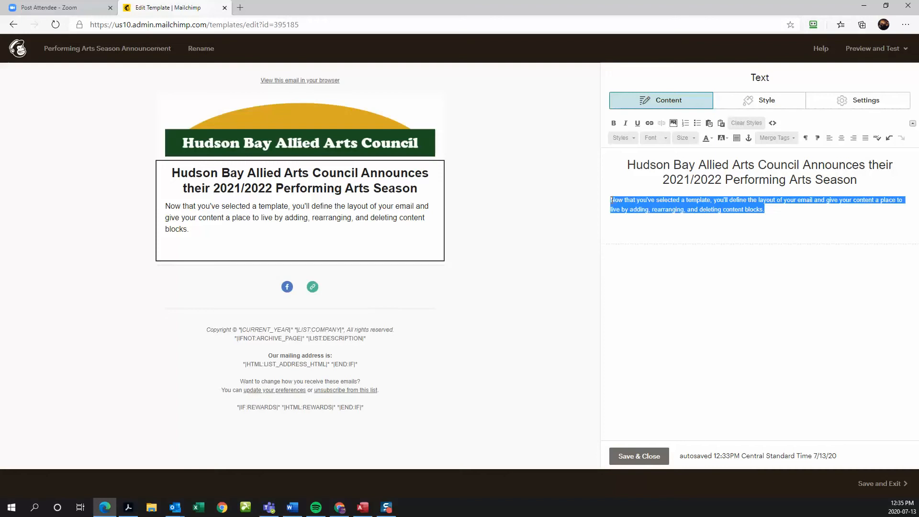
text(The following artists wi)
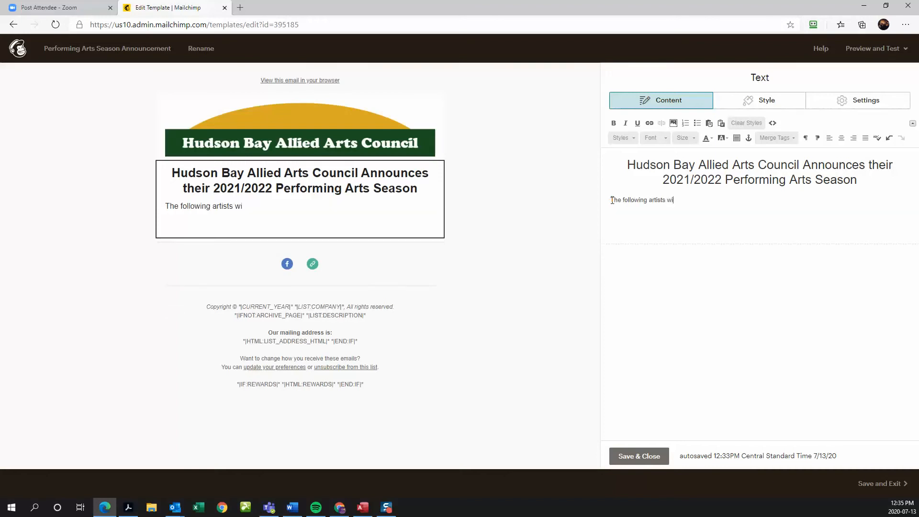
text(ll be visiting Hudson Bay in the 2021/2022)
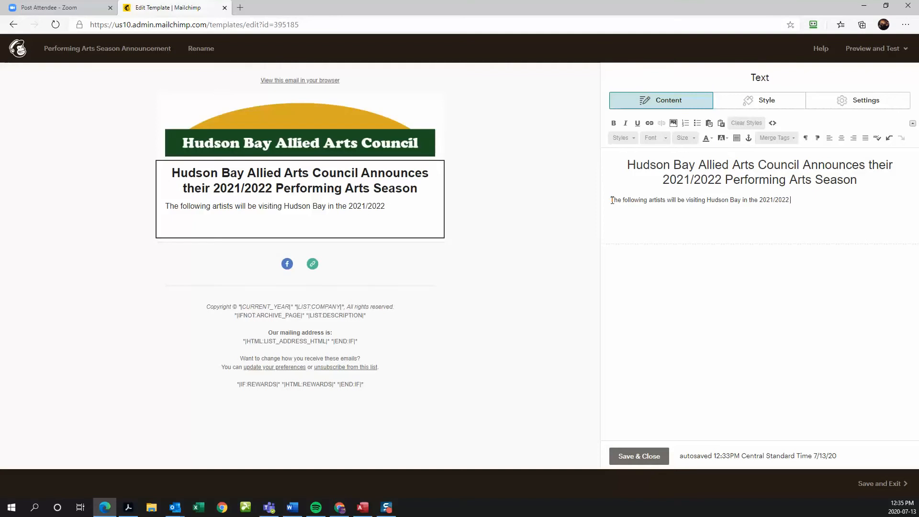
text(ARts Season.)
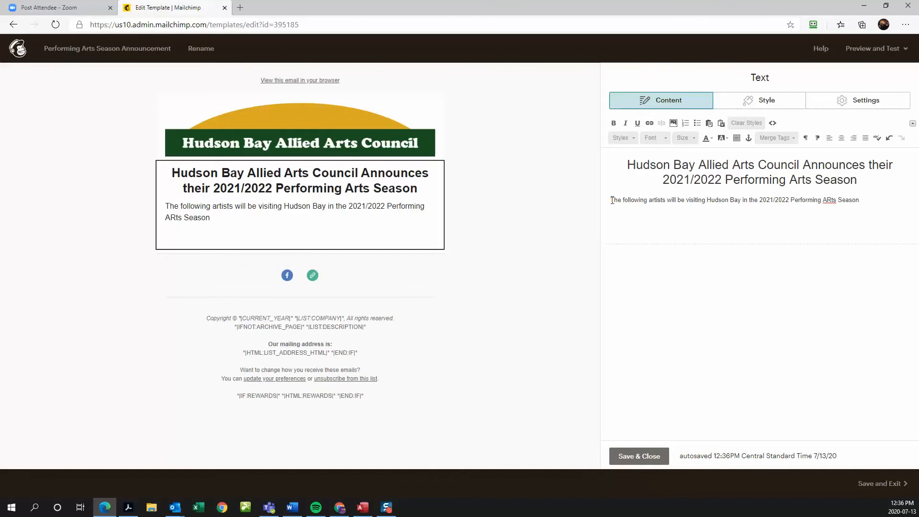
right_click(833, 203)
click(824, 214)
click(635, 450)
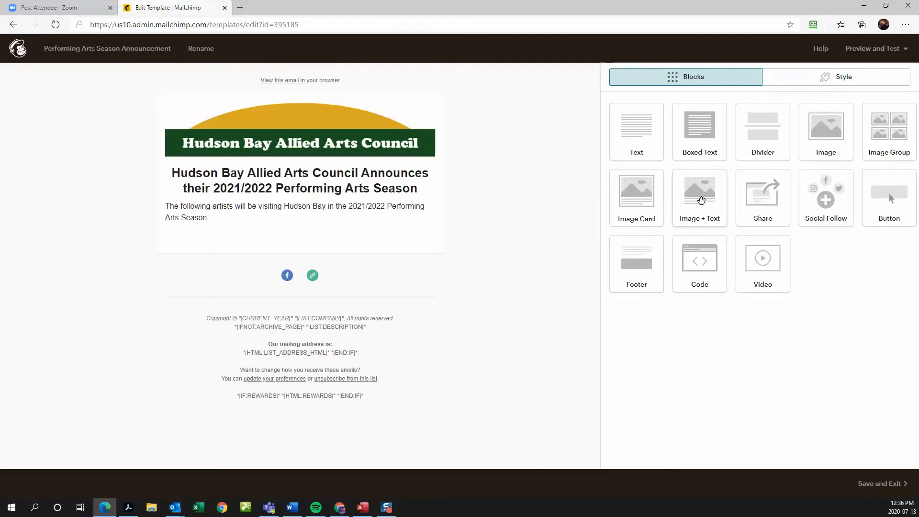
- Add an Image + Text block below the intro with the image positioned Left
drag(702, 199, 246, 246)
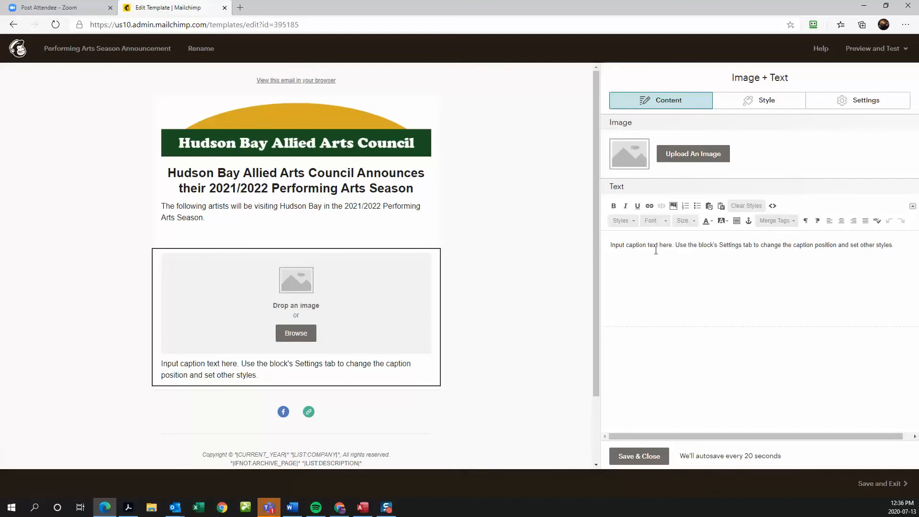
click(767, 100)
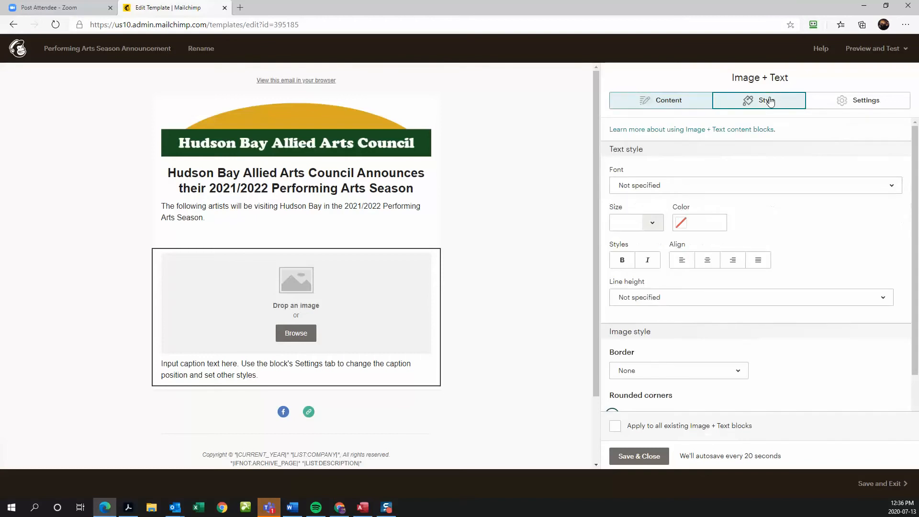
click(667, 99)
click(869, 103)
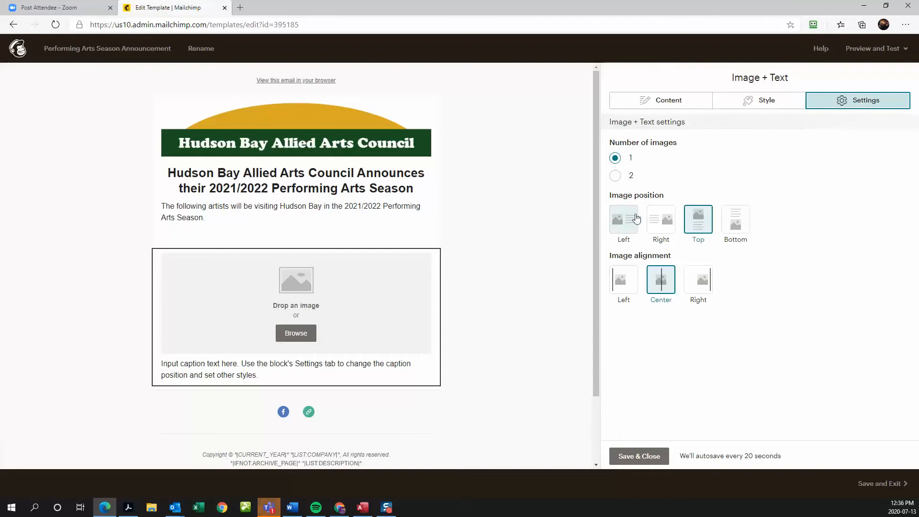
click(621, 226)
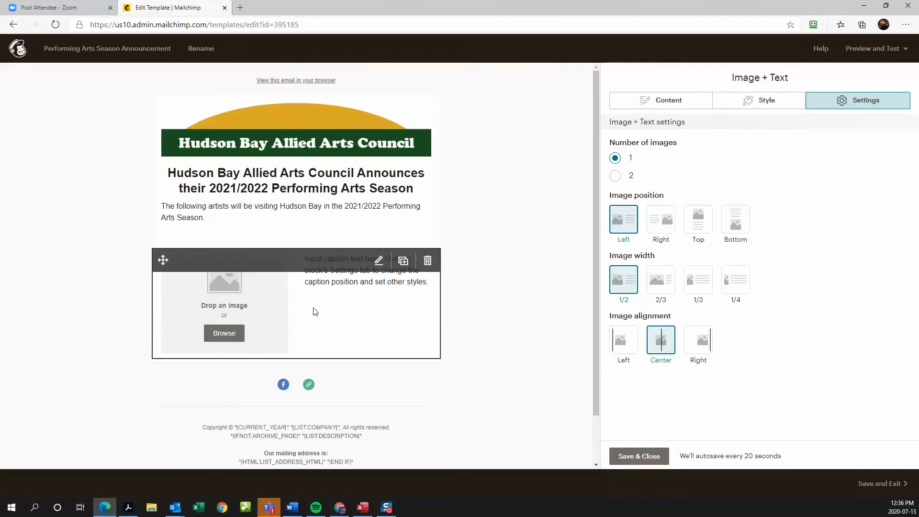
click(224, 334)
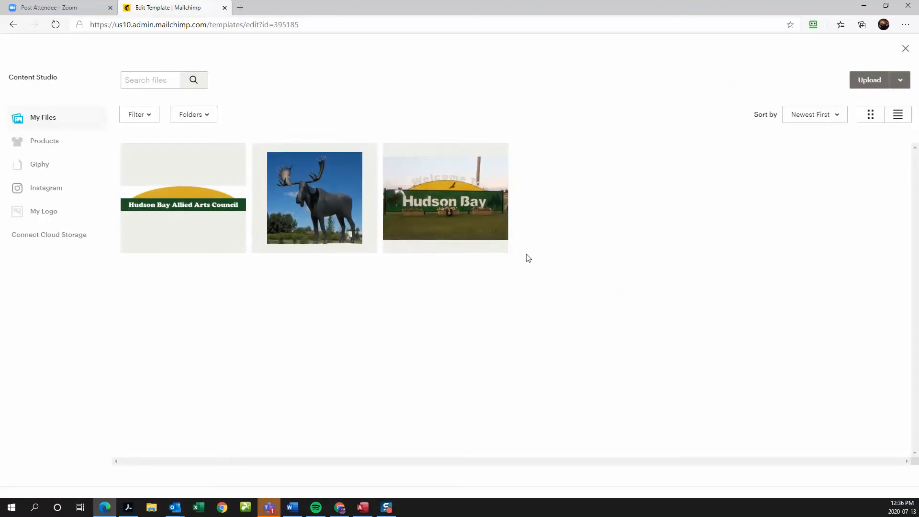
- Create an 'Artist Images' folder in Content Studio and switch to viewing it
click(205, 116)
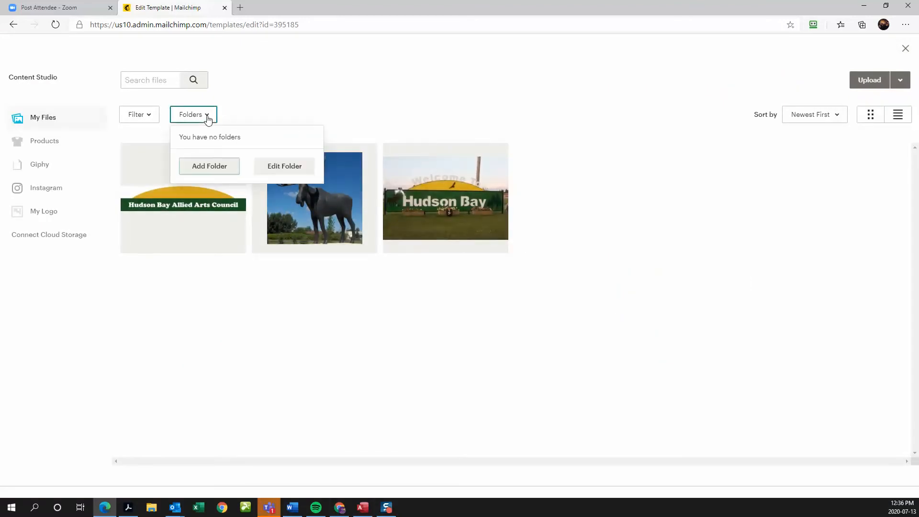
click(208, 168)
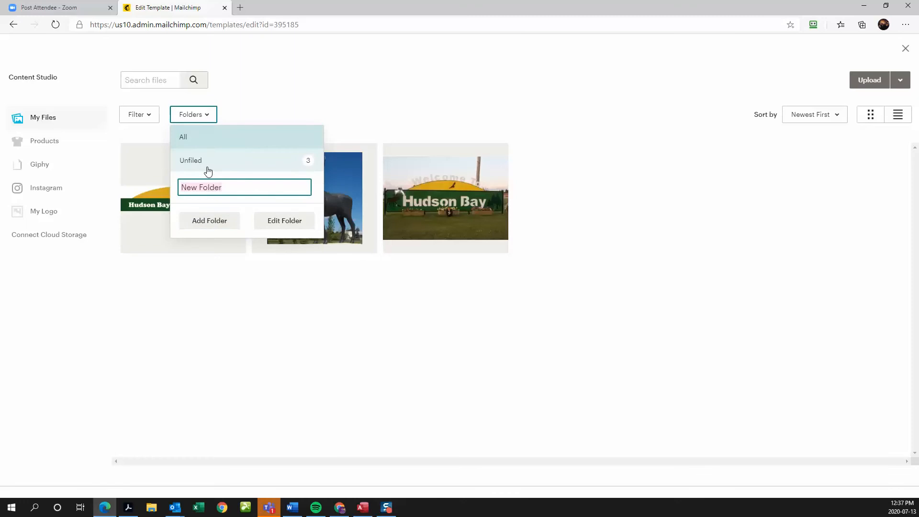
text(Artist IMages)
key(BackSpace)
key(BackSpace)
click(213, 221)
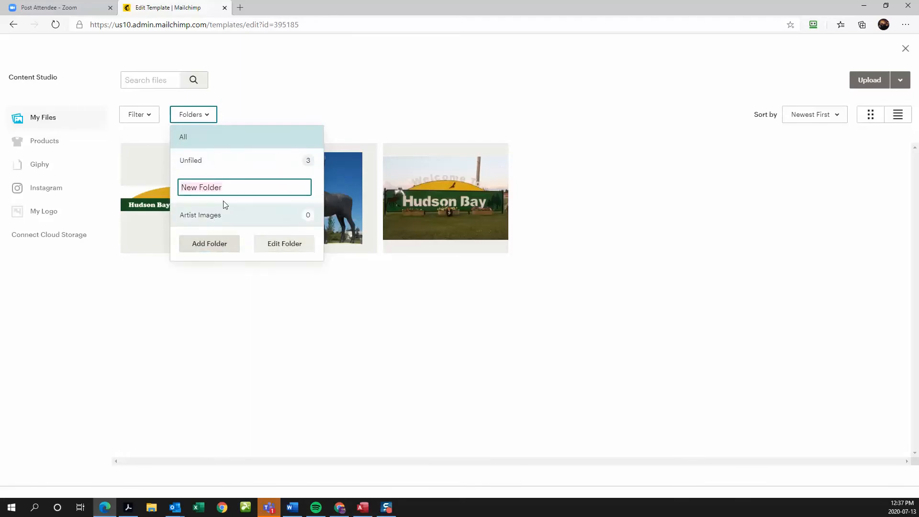
click(292, 318)
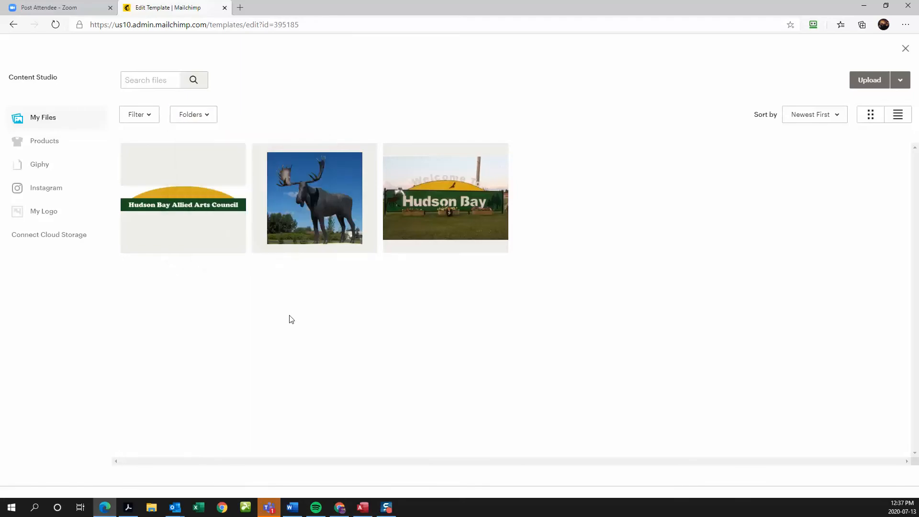
click(197, 117)
click(195, 206)
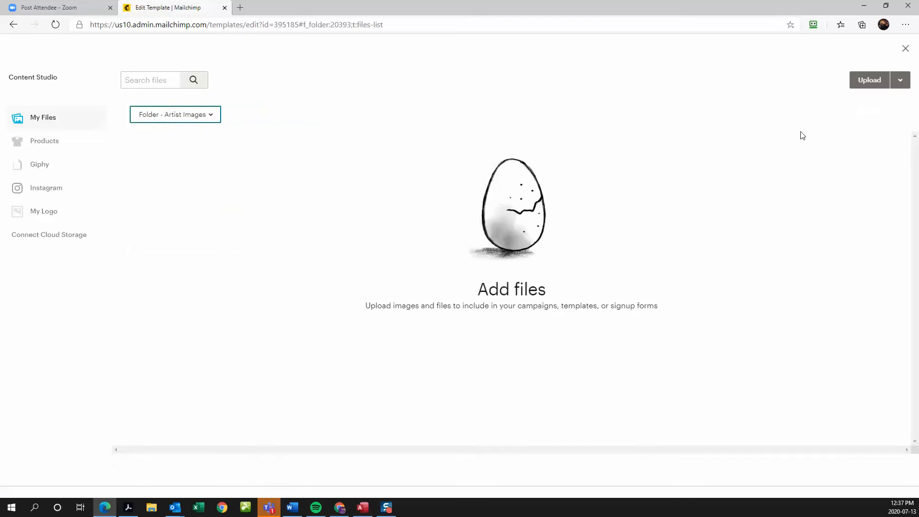
- Upload three artist images, including the blue moon marquee, from the computer
click(866, 85)
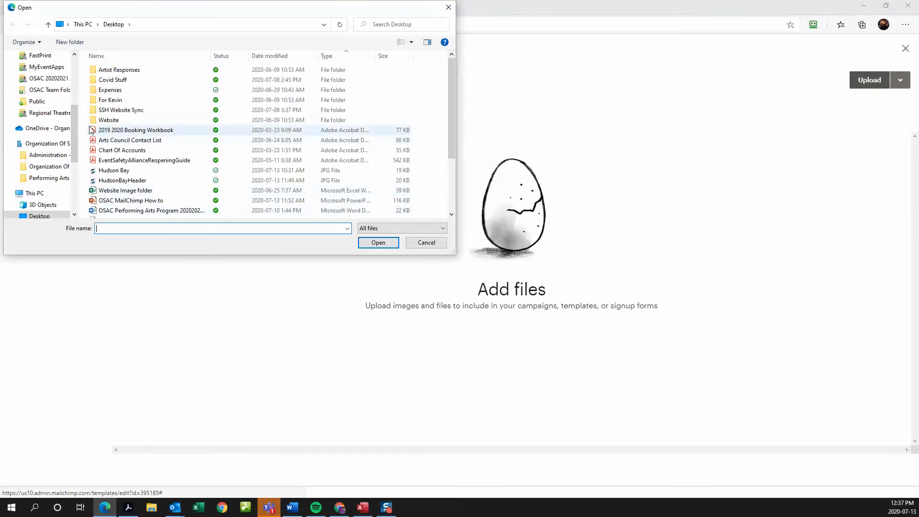
click(56, 79)
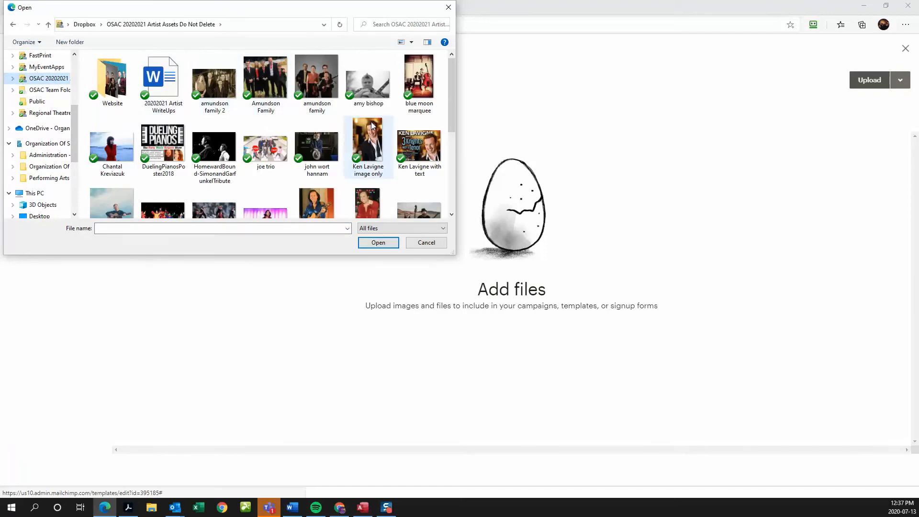
click(369, 90)
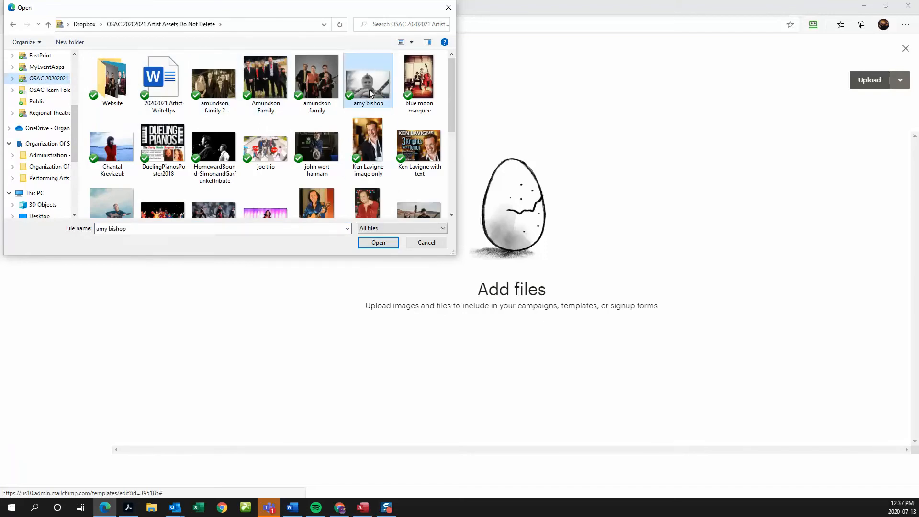
ctrl+click(412, 80)
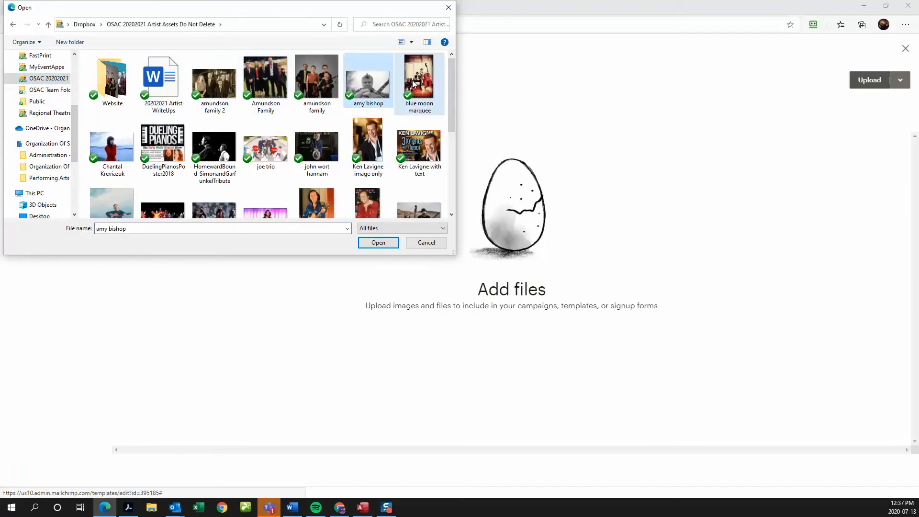
ctrl+click(265, 149)
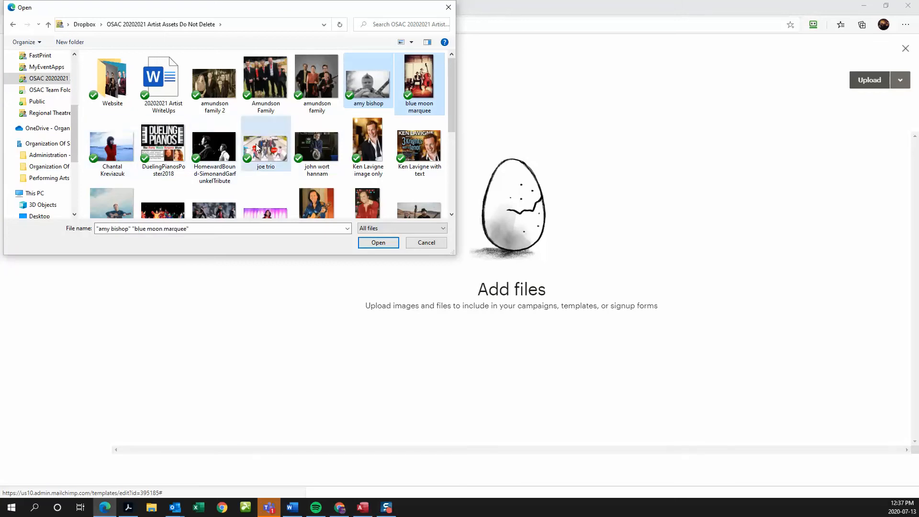
click(376, 242)
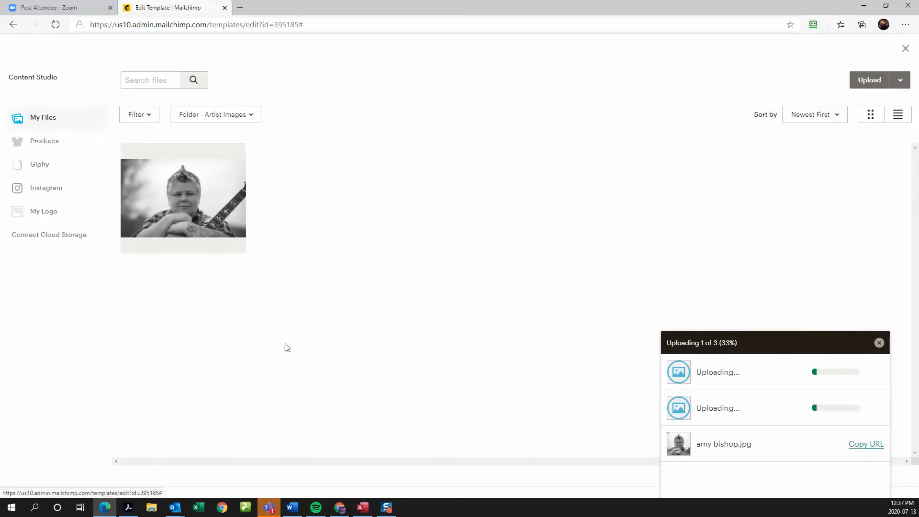
- Insert the uploaded artist photo into the Image + Text block
click(195, 200)
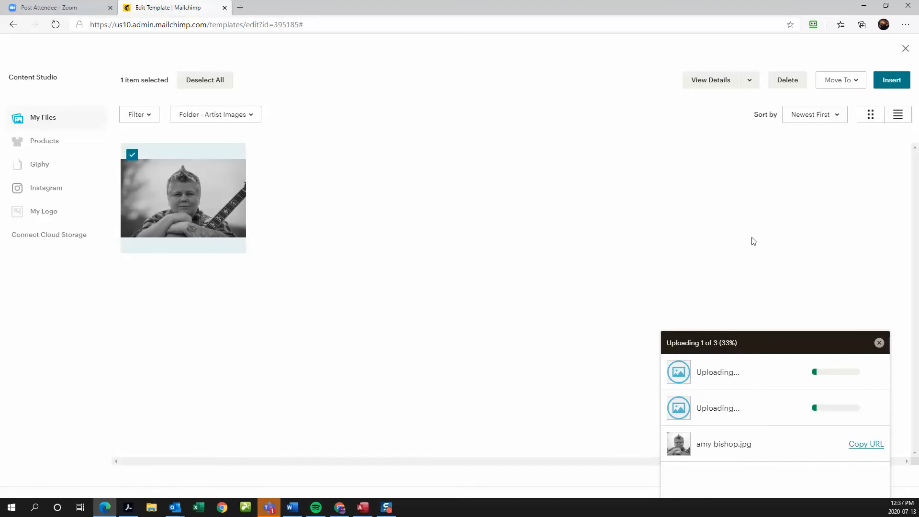
click(902, 83)
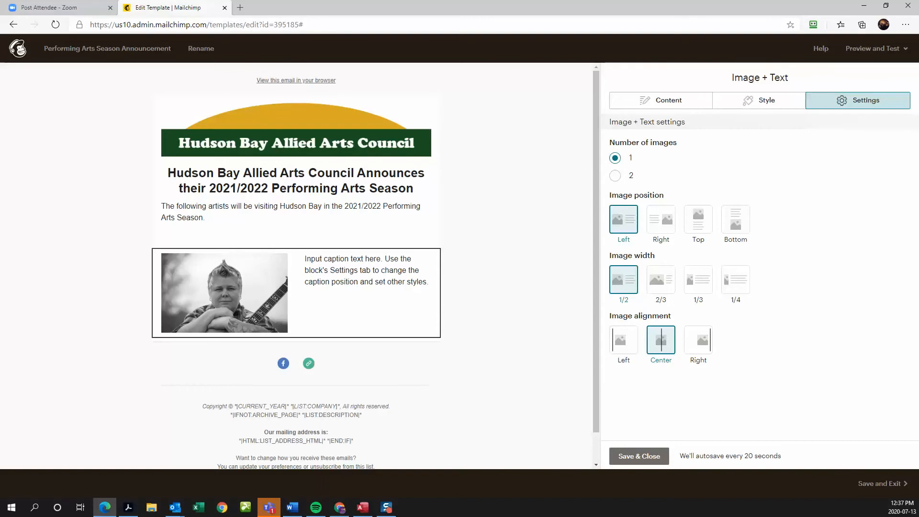
click(151, 507)
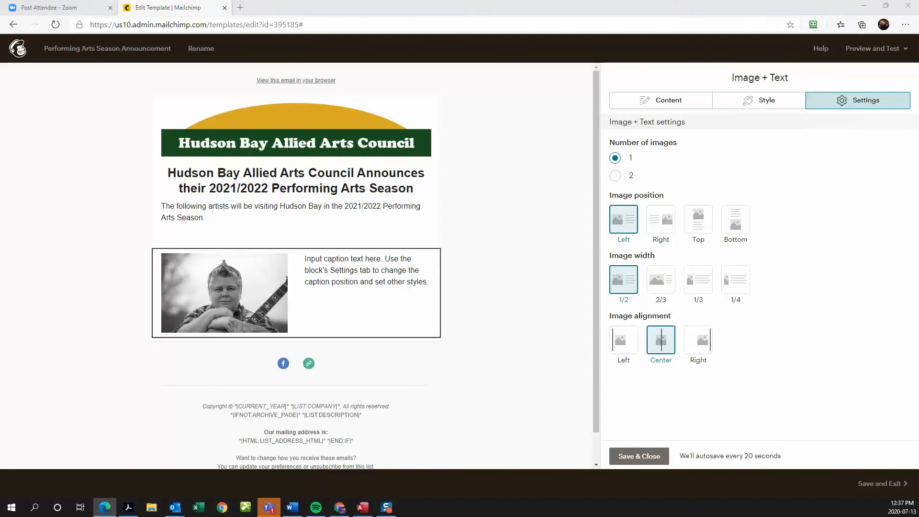
- Open the 20202021 Artist WriteUps Word file from the Dropbox artist assets folder
click(53, 211)
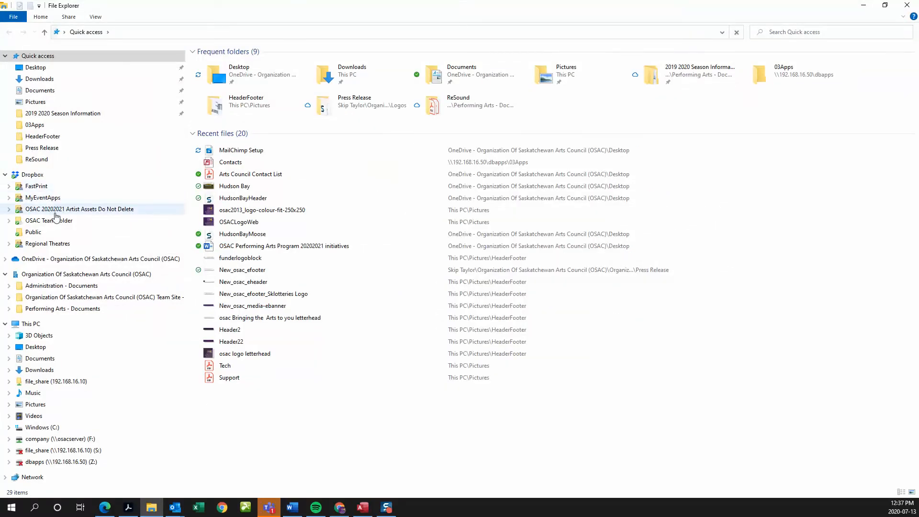
double_click(257, 93)
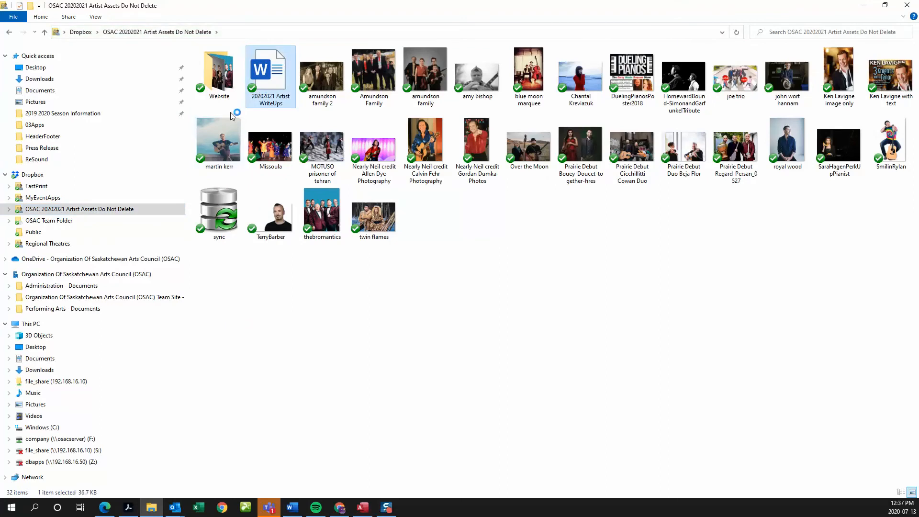
drag(210, 4, 0, 79)
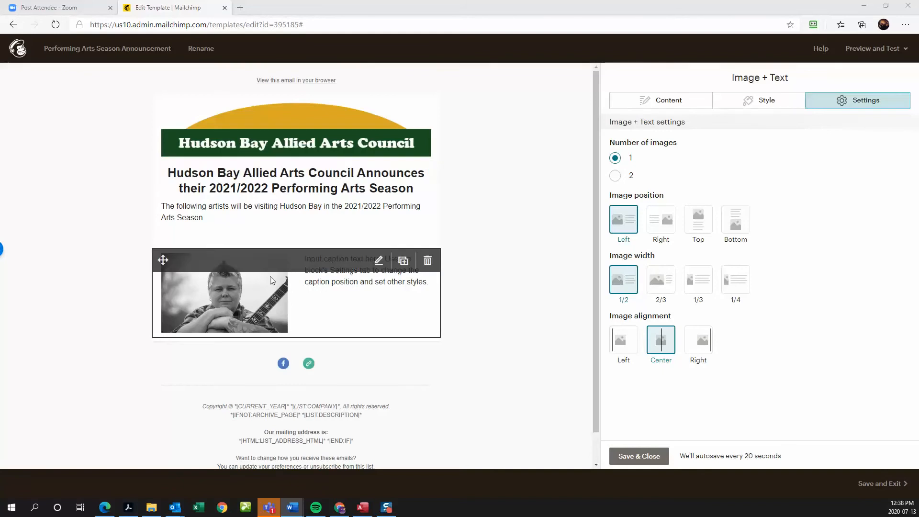
- Paste the artist's bio over the placeholder caption text in the Image + Text block
click(320, 283)
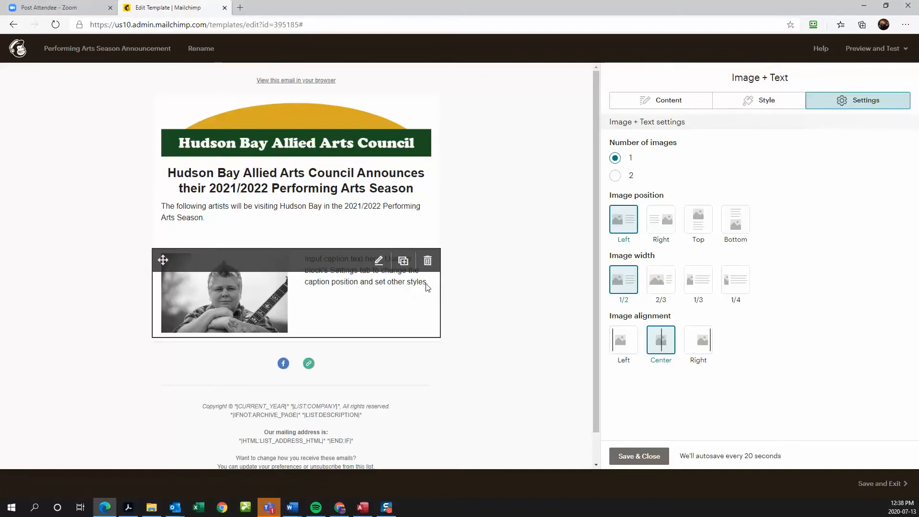
click(652, 103)
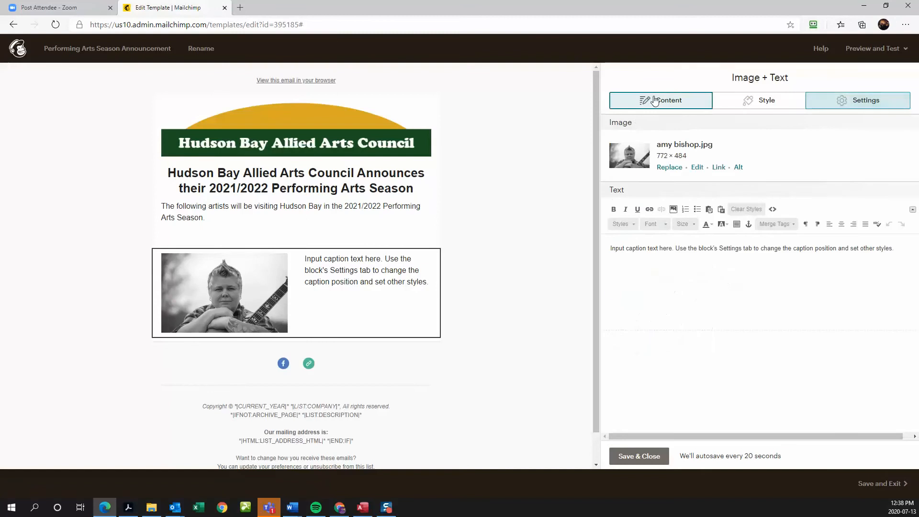
drag(898, 249, 606, 245)
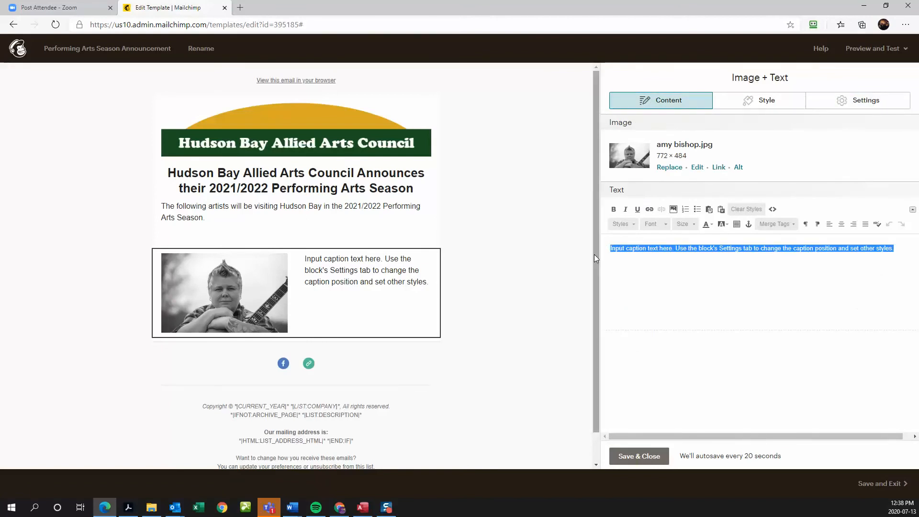
text(Amy Bishop’s voice is a combination of smooth pavement and rough gravel, with the ability to charm listeners with her sweet tones; yet stun audiences with the ability to hit any high note. Amy appeared on the inaugural season of CTV’s "The Launch" where she dazzled all of Canada with her amazing performances. Hailing from Calgary, Amy began her music career around campfires, at block parties, and in church choir. Knowing a career in music is no guarantee, Amy decided to practice other trades, but her passion for music prevailed, leading her to collaborations with Moby and opening for April Wine, Farmer’s Daughter, and Chris Cummings. Amy has an instinctive ability to craft stories into song and deliver them with sincerity and beauty. amybishopmusic.com)
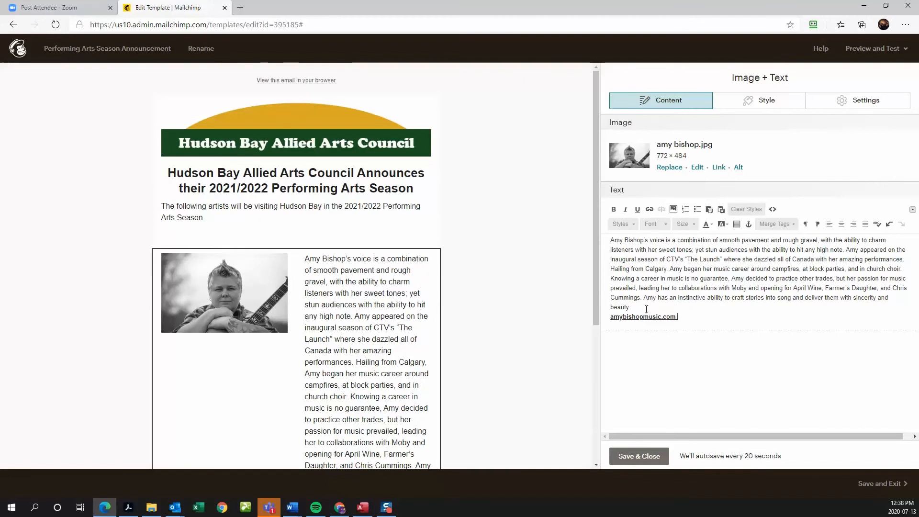
- Set the bio paragraph to font size 12 and select the website line below it
drag(632, 304, 610, 242)
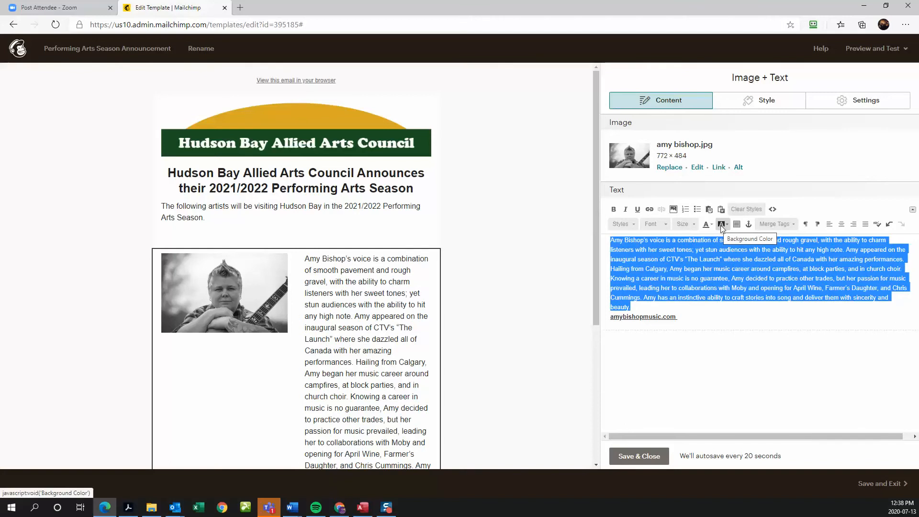
click(692, 225)
click(687, 249)
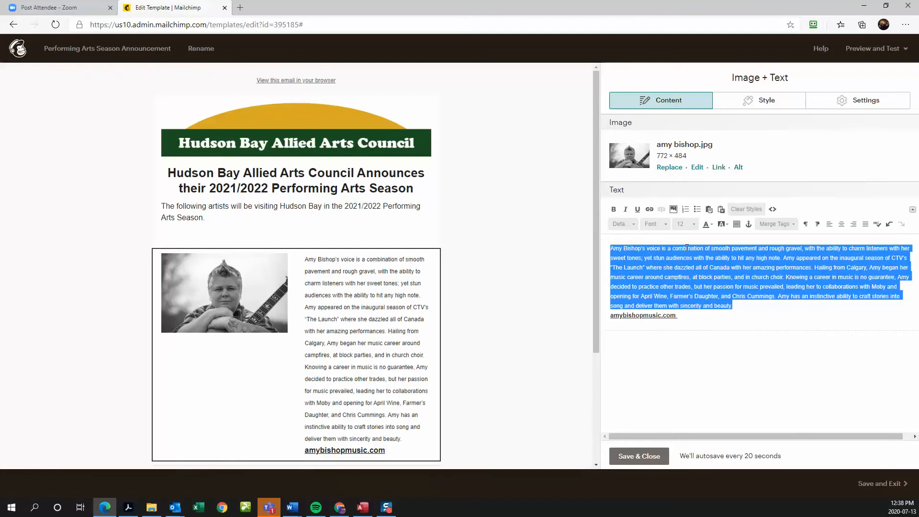
click(665, 320)
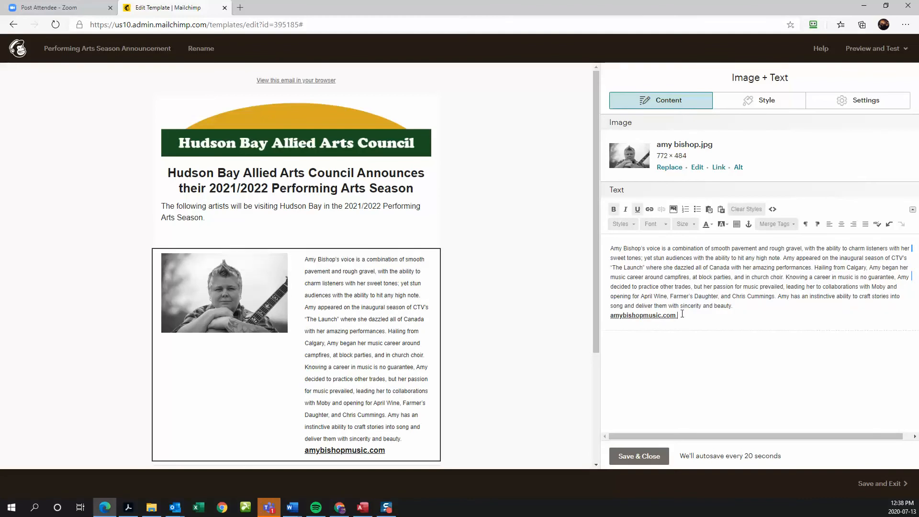
drag(676, 315, 611, 314)
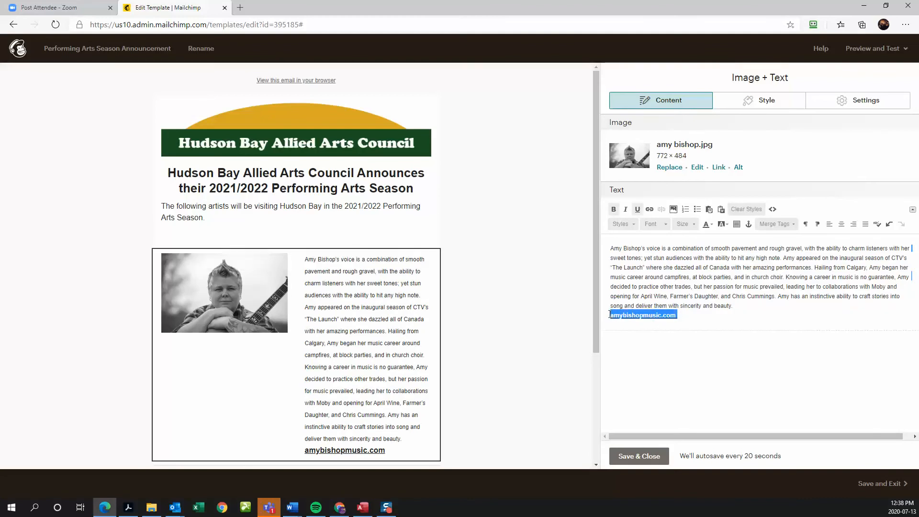
- Turn the website line into a hyperlink to the artist's www web address
click(649, 209)
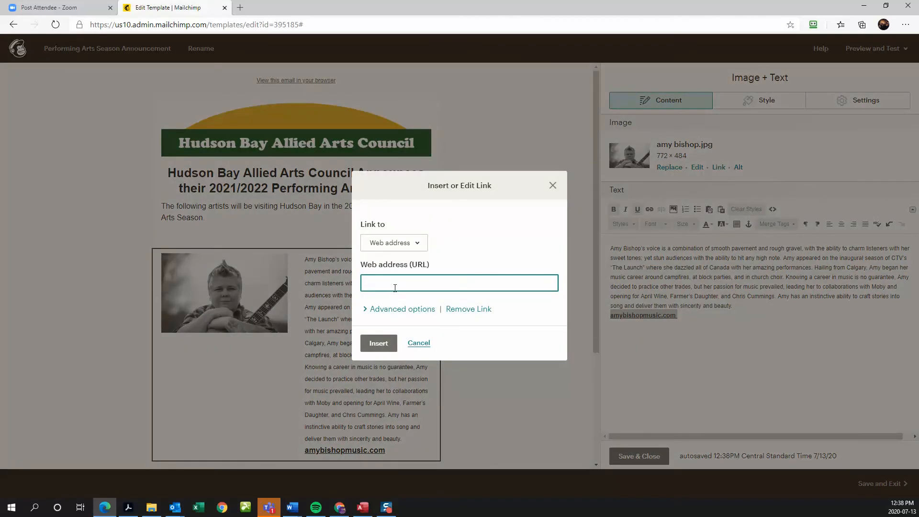
key(ctrl+v)
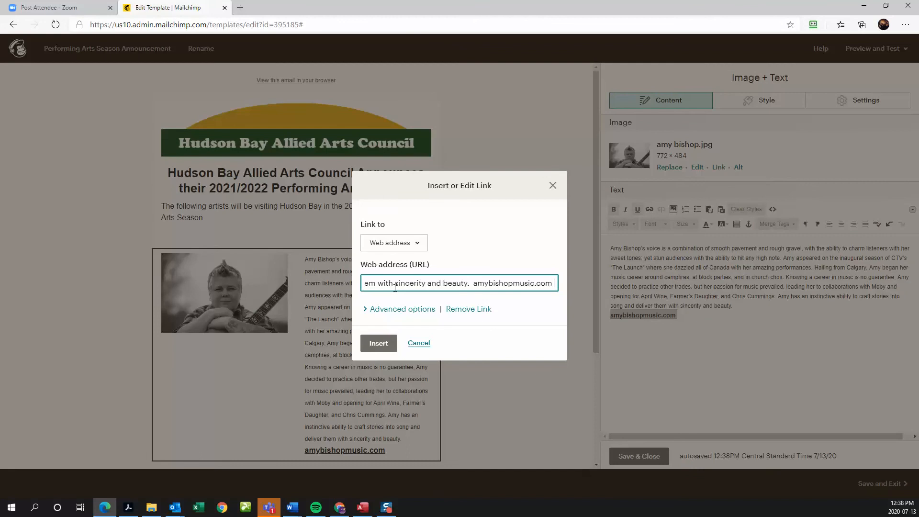
key(ctrl+a)
key(BackSpace)
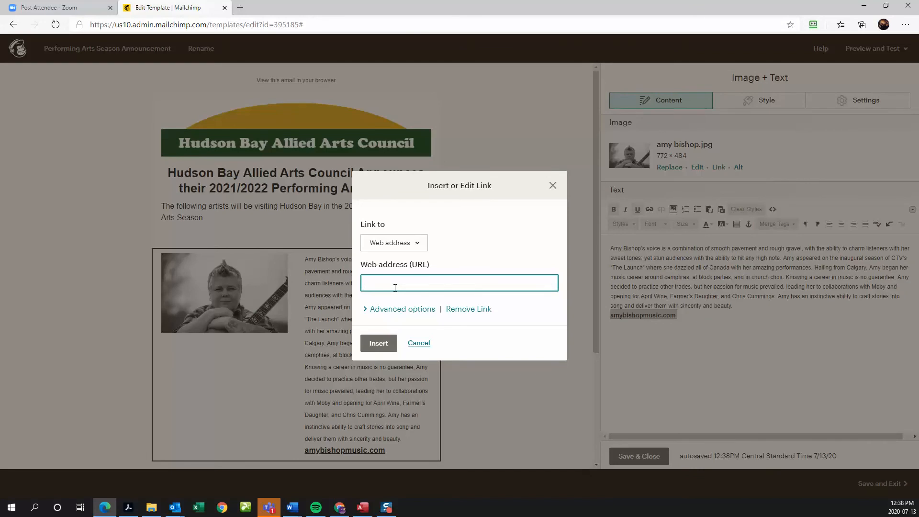
text(www.amybishopmusic.com)
click(377, 344)
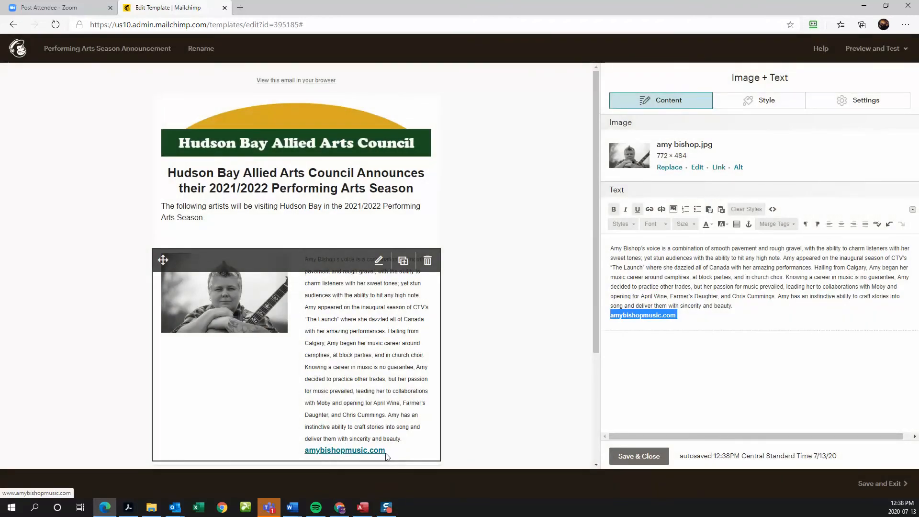
- Insert an empty line above the artist's bio in the caption
scroll(509, 338, down, 2)
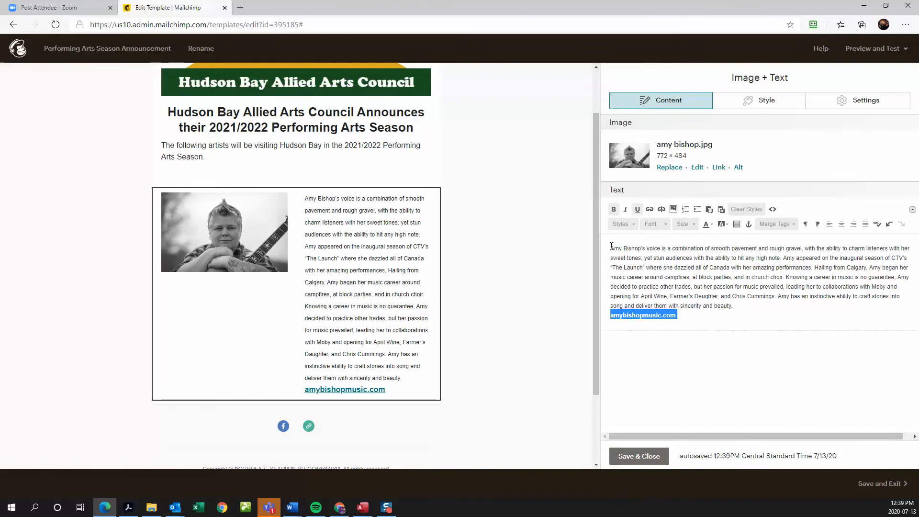
click(611, 246)
key(Return)
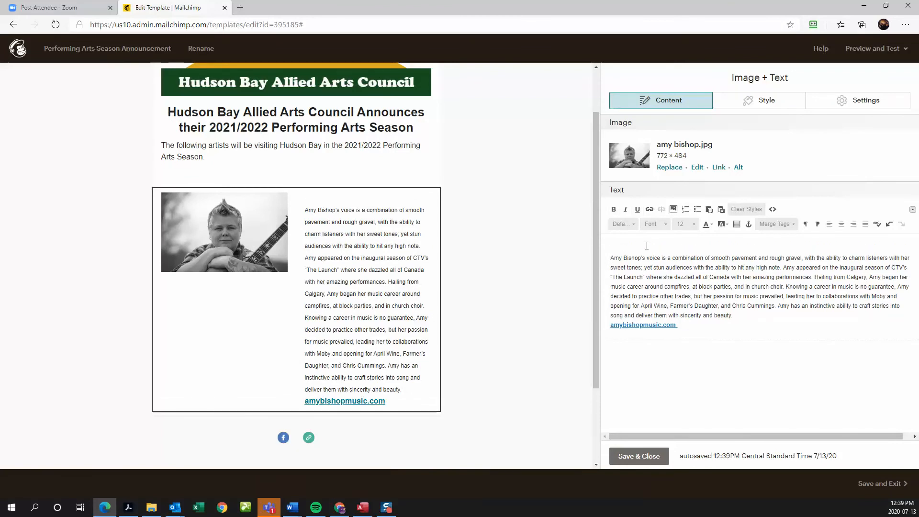
- Set the artist photo's image width to 1/3 of the block
click(856, 102)
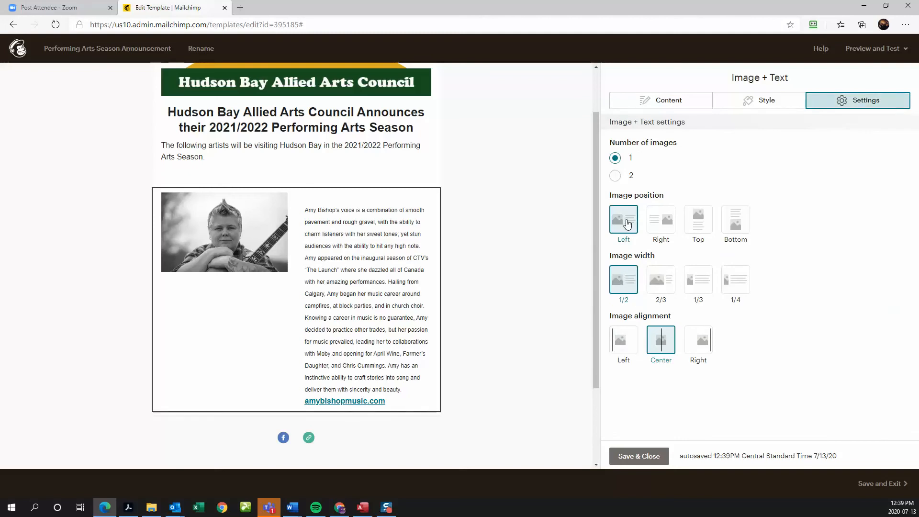
click(692, 285)
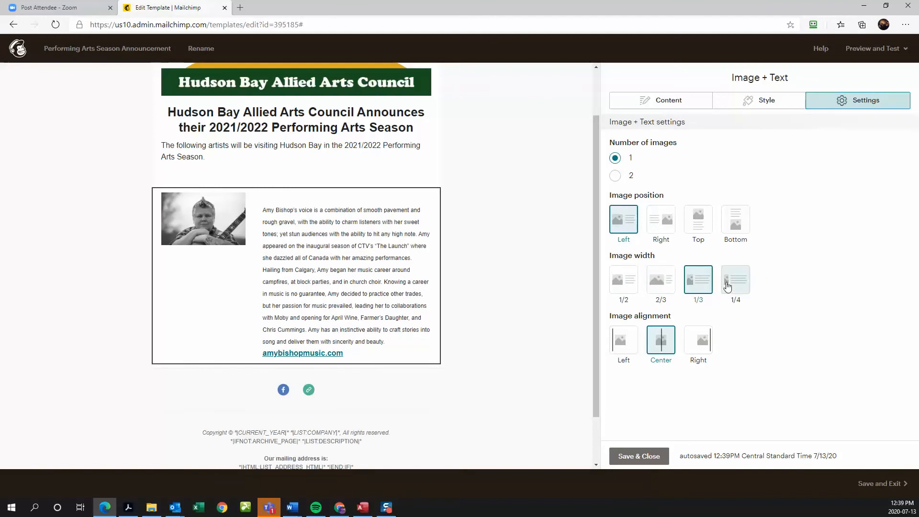
click(665, 286)
click(629, 287)
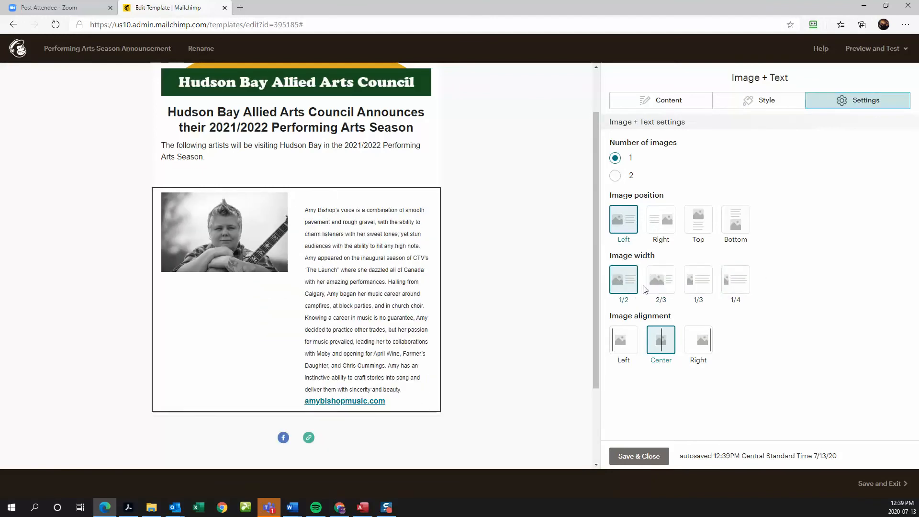
click(664, 286)
click(700, 283)
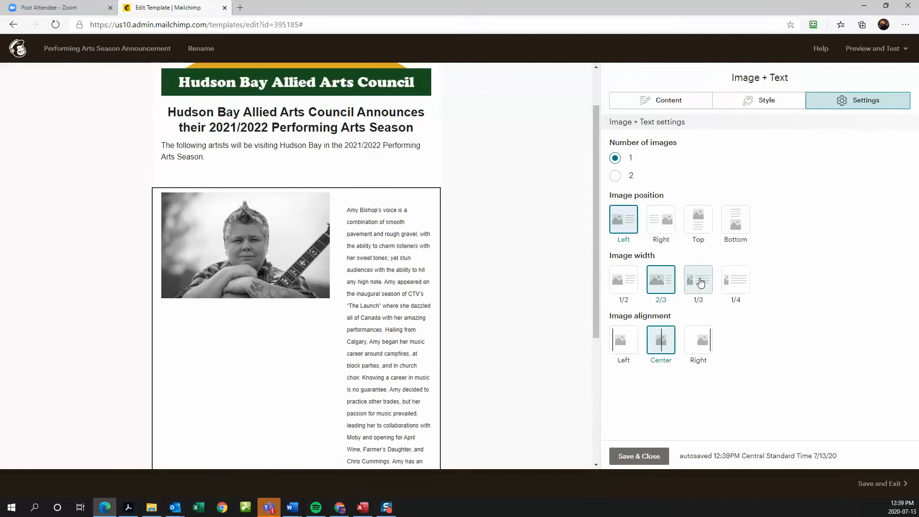
click(763, 111)
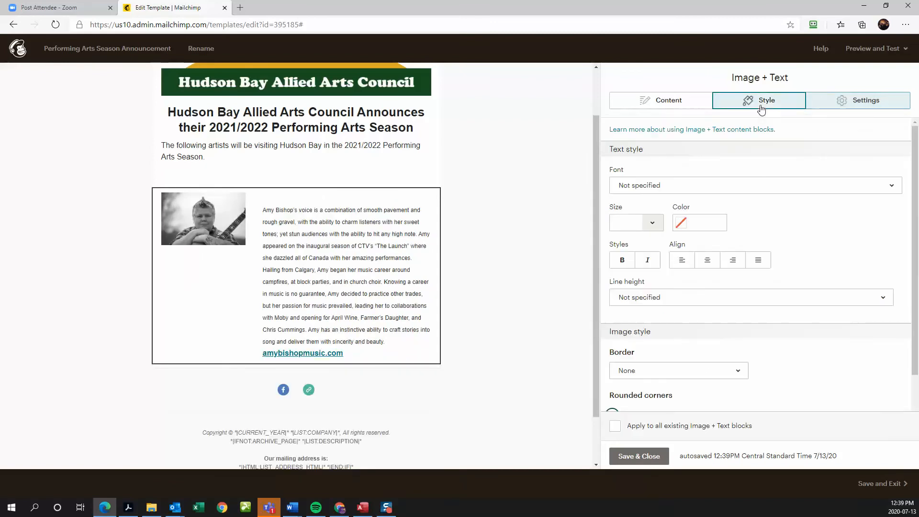
click(652, 112)
click(621, 247)
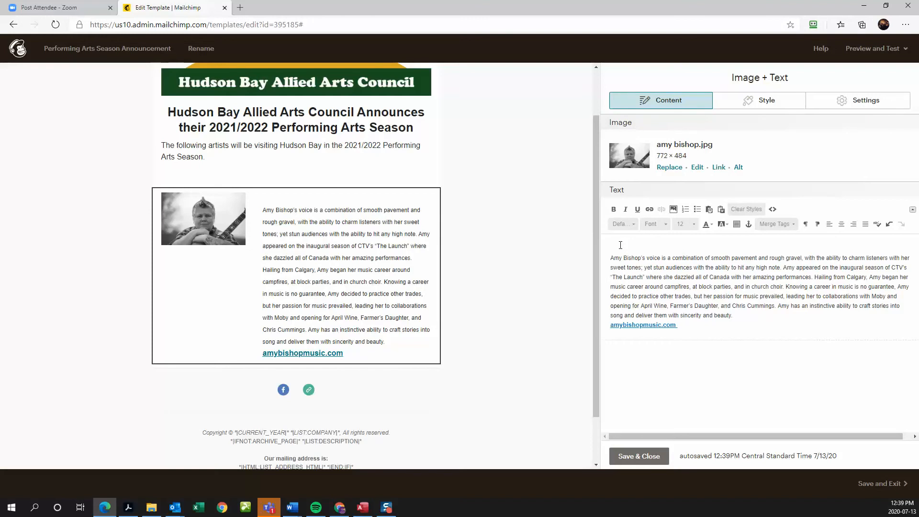
- Add bold Date:, Time: and Location: labels on separate lines above the bio
text(Da)
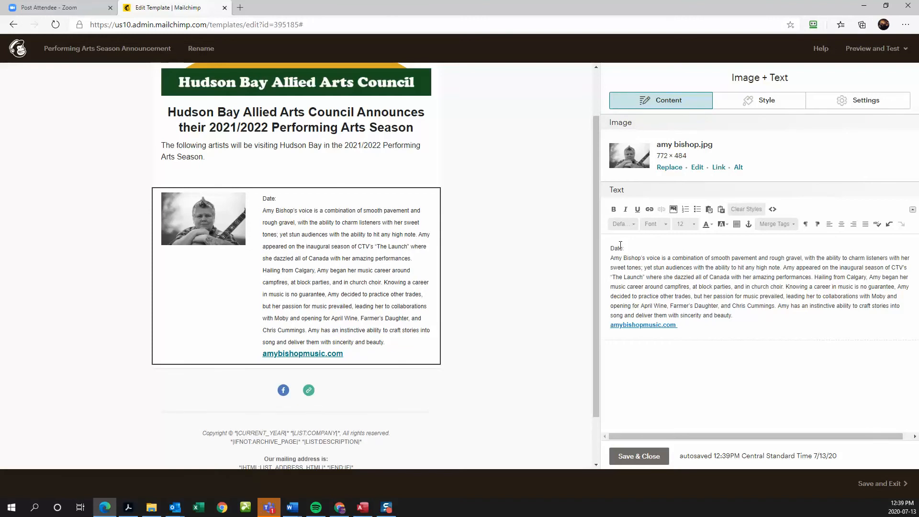
text(te:)
key(Return)
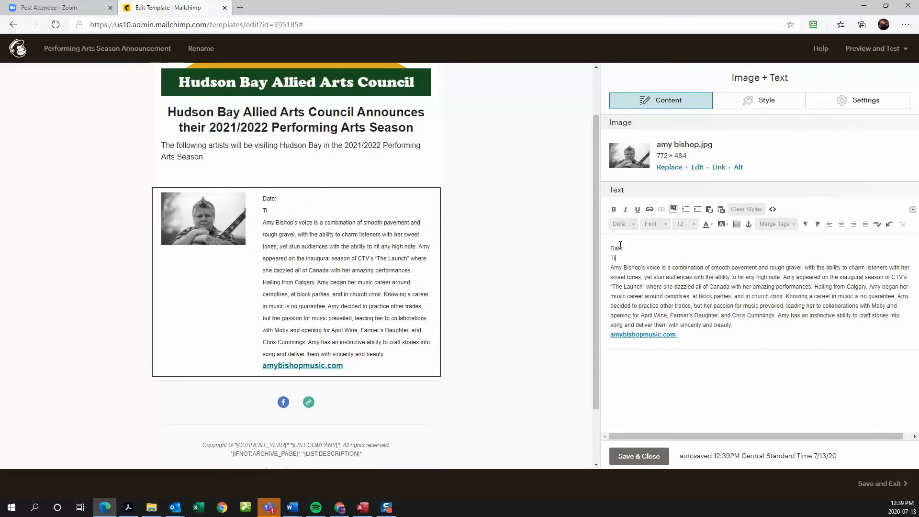
text(Time:)
key(Return)
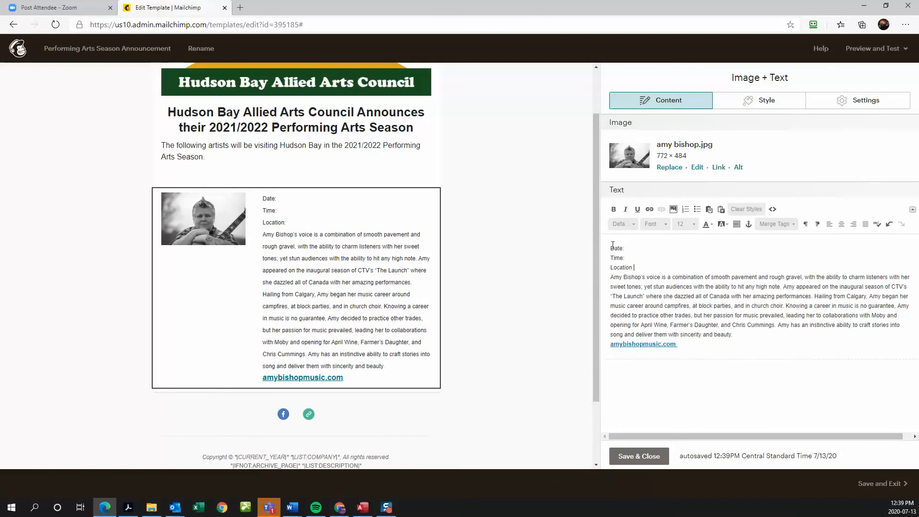
key(Return)
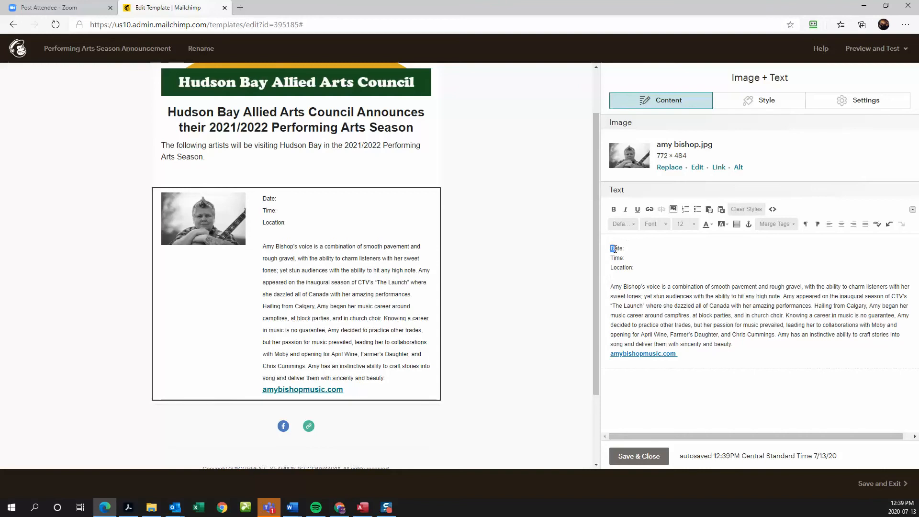
drag(611, 248, 634, 268)
click(614, 210)
click(613, 209)
click(613, 210)
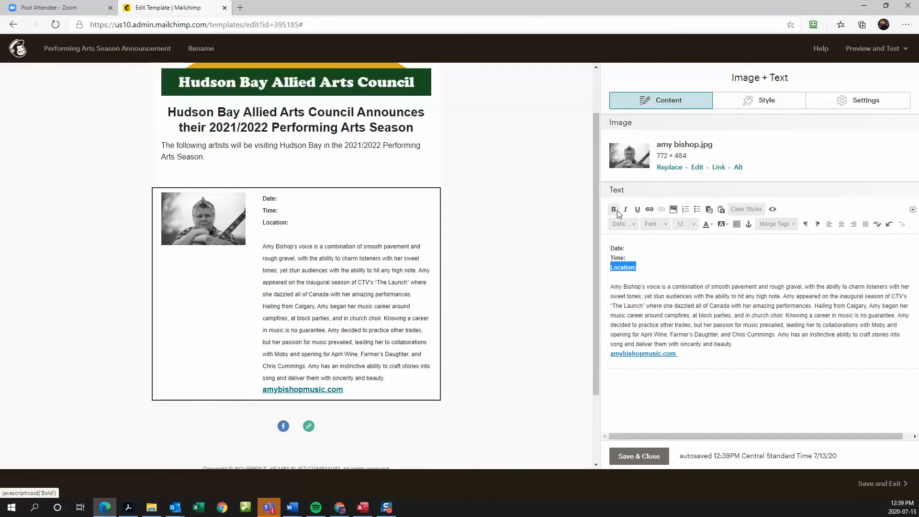
- Fill in October 21, 2021, 7:30 and Brooks Hall after the labels
click(639, 249)
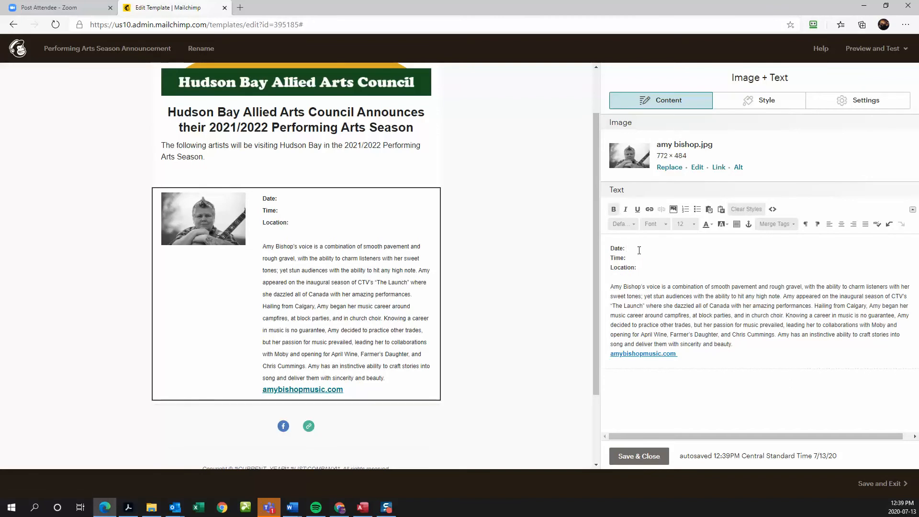
text(October 21, 2021 Time)
text(: 7:30 PM)
click(646, 269)
text(Brooks Hall)
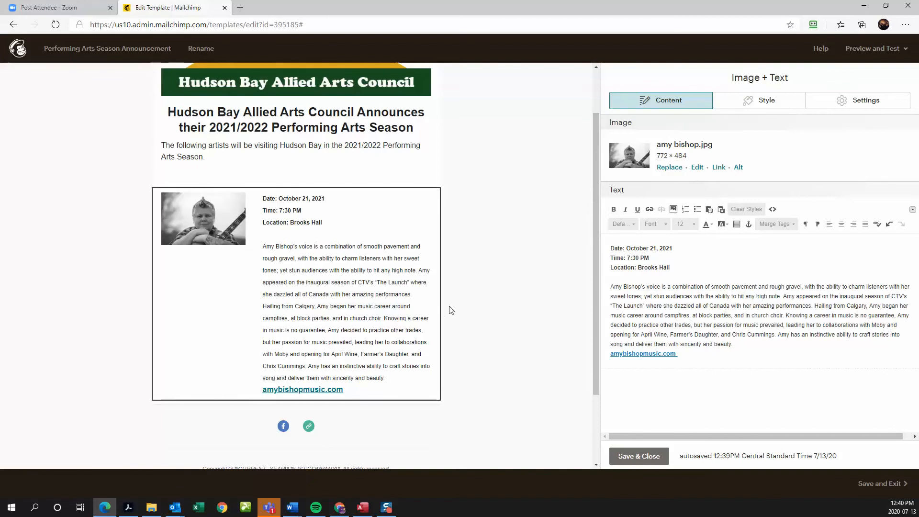
- Save and close the card editor, then duplicate the first artist card
click(634, 459)
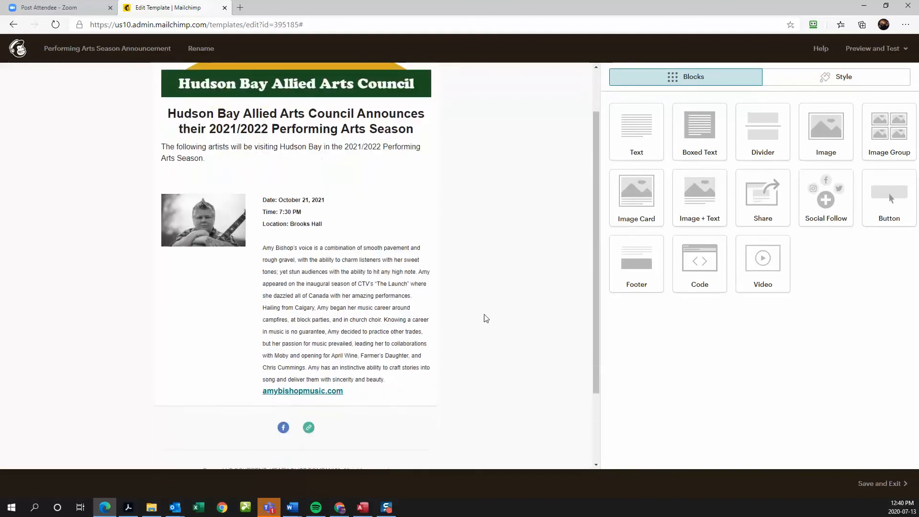
mouse_move(391, 309)
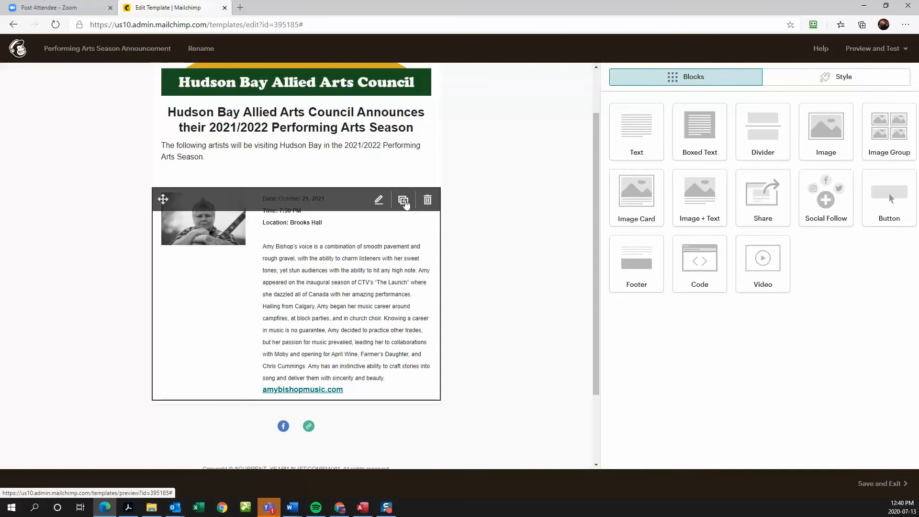
click(404, 200)
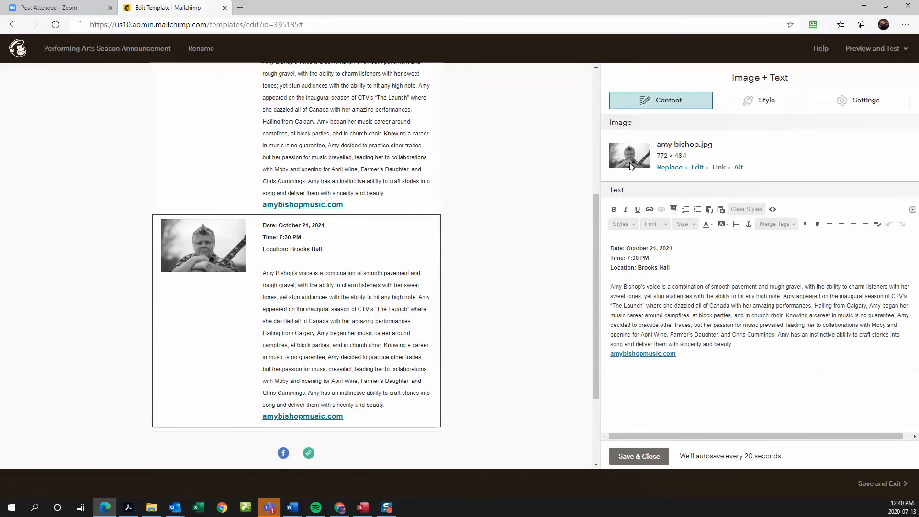
click(670, 171)
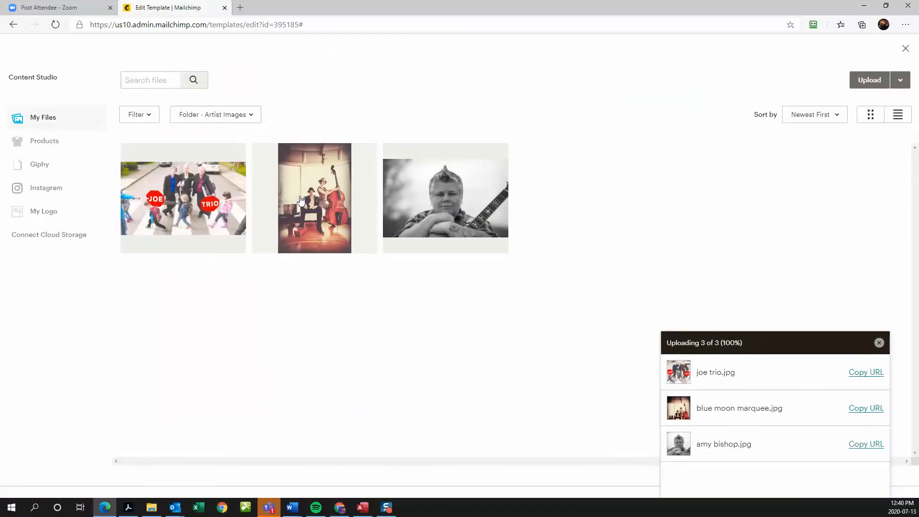
- Replace the copied card's photo with blue moon marquee.jpg and fix its oversize
click(263, 207)
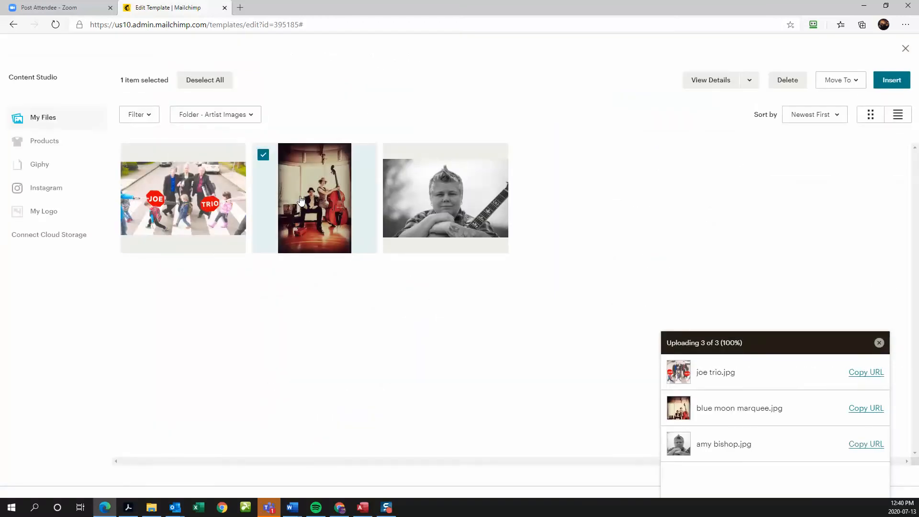
click(891, 79)
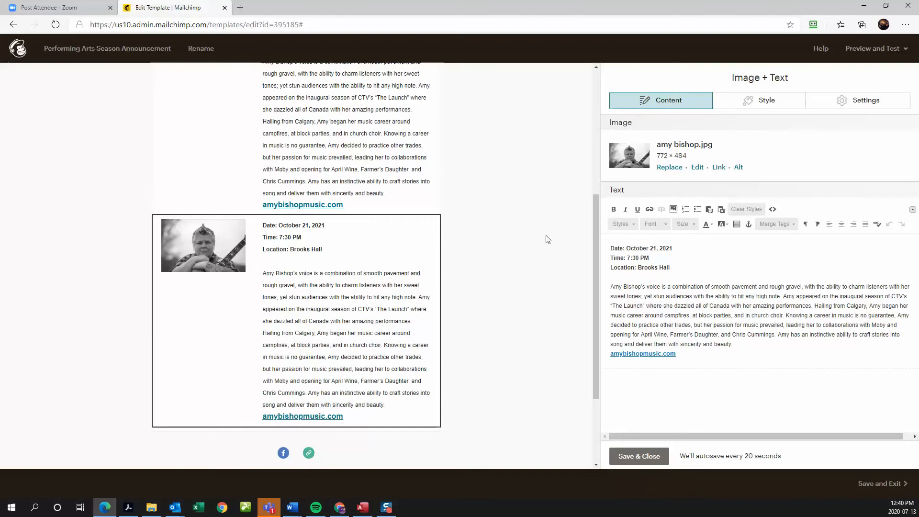
click(669, 170)
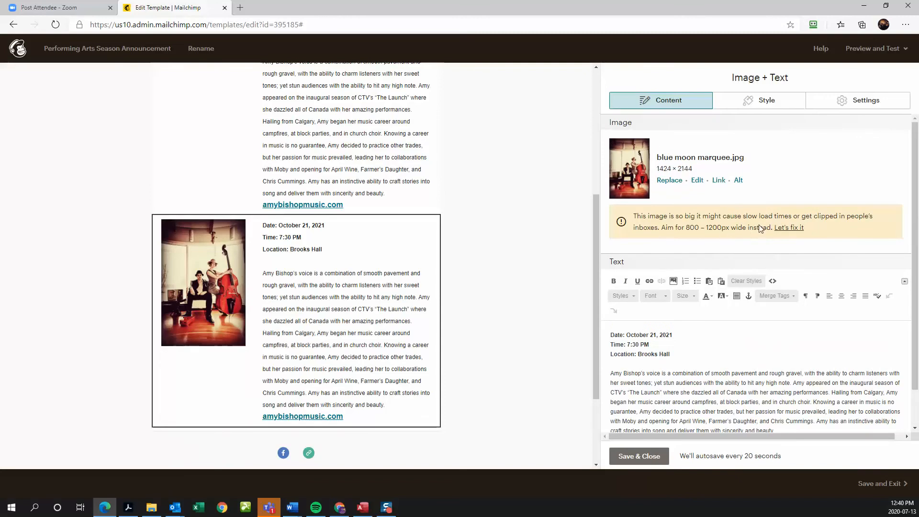
click(788, 229)
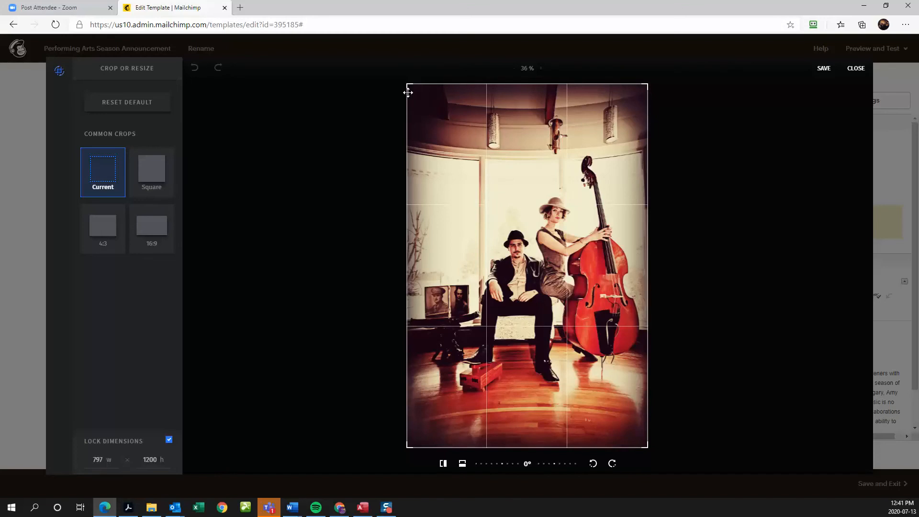
- Apply the Square common crop to the band photo and save it
click(156, 168)
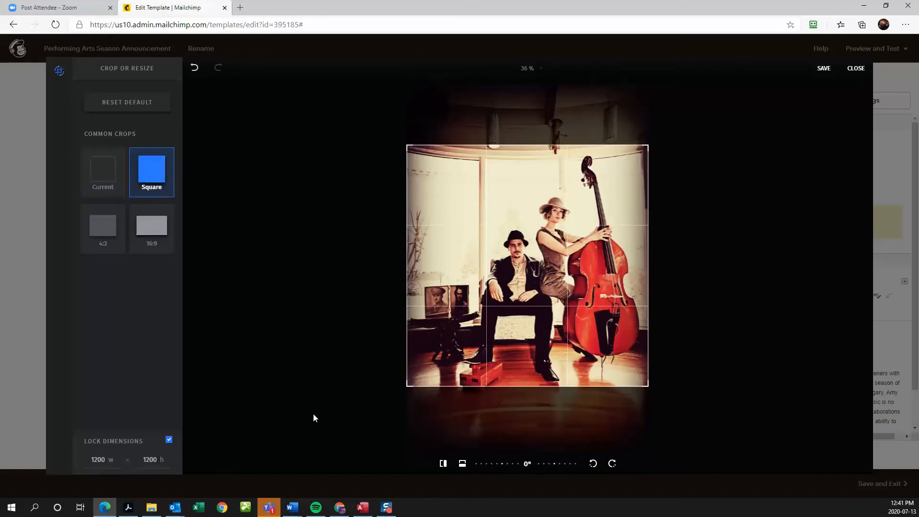
click(111, 178)
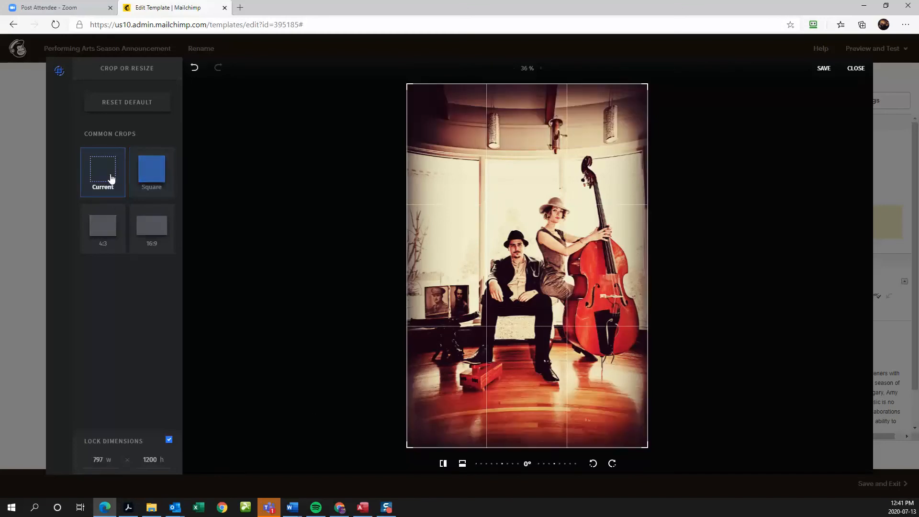
click(151, 171)
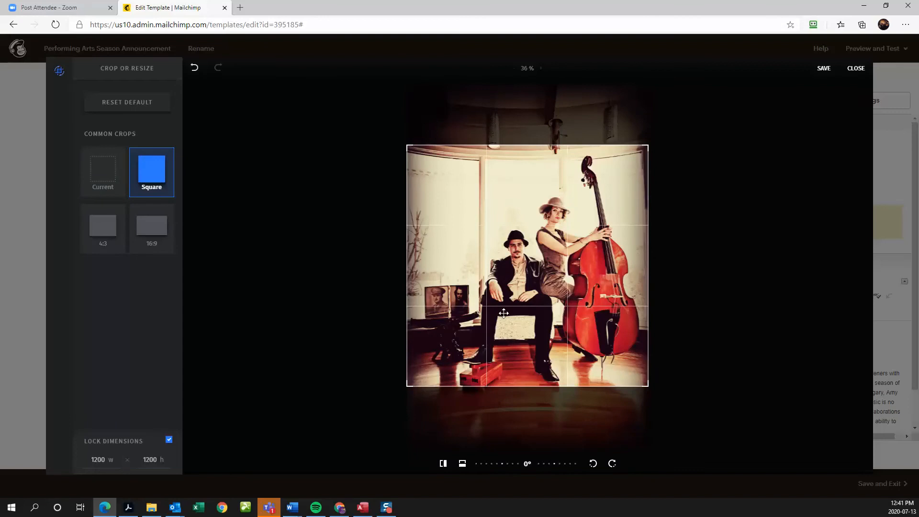
click(824, 70)
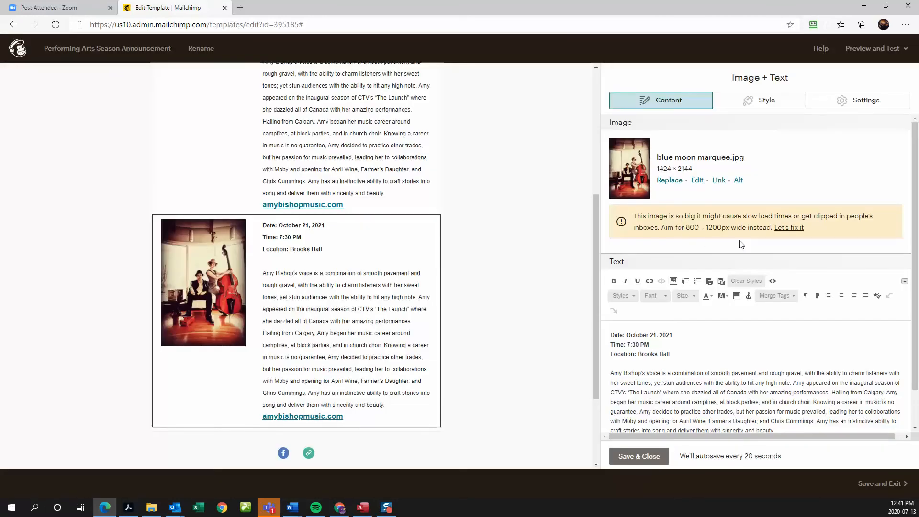
- Change the copied card's date from October to November
scroll(693, 310, down, 1)
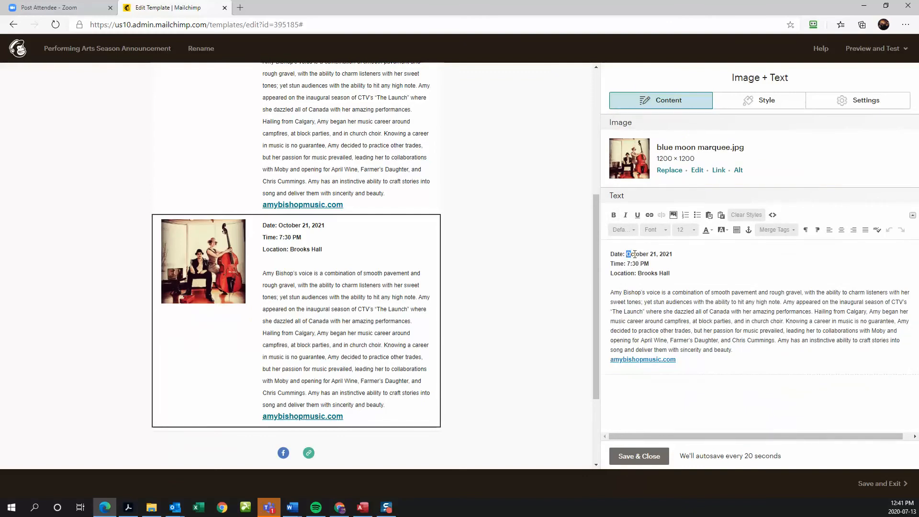
drag(626, 254, 649, 252)
text(NOvember)
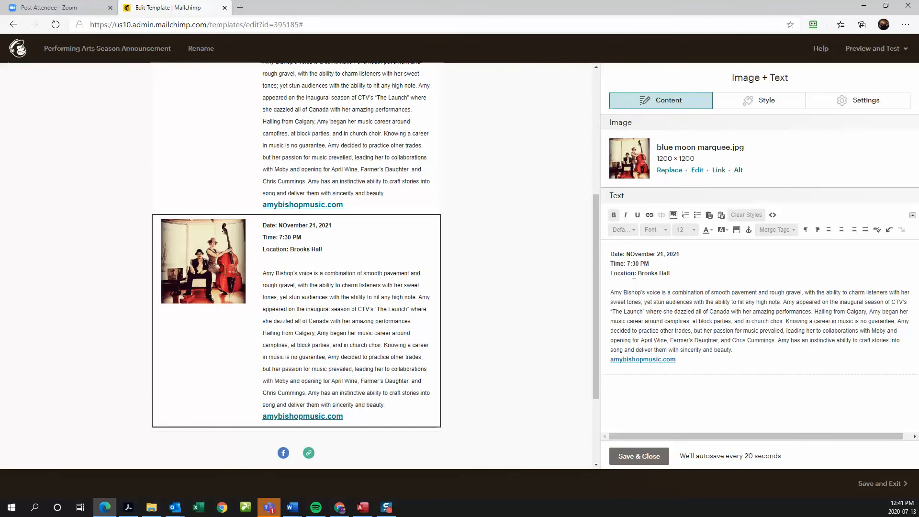
click(630, 254)
key(Delete)
text(o)
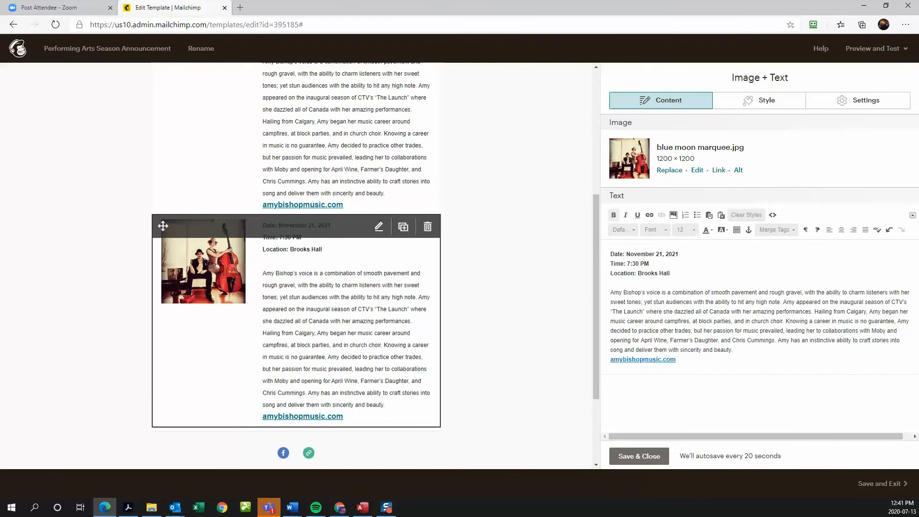
click(0, 249)
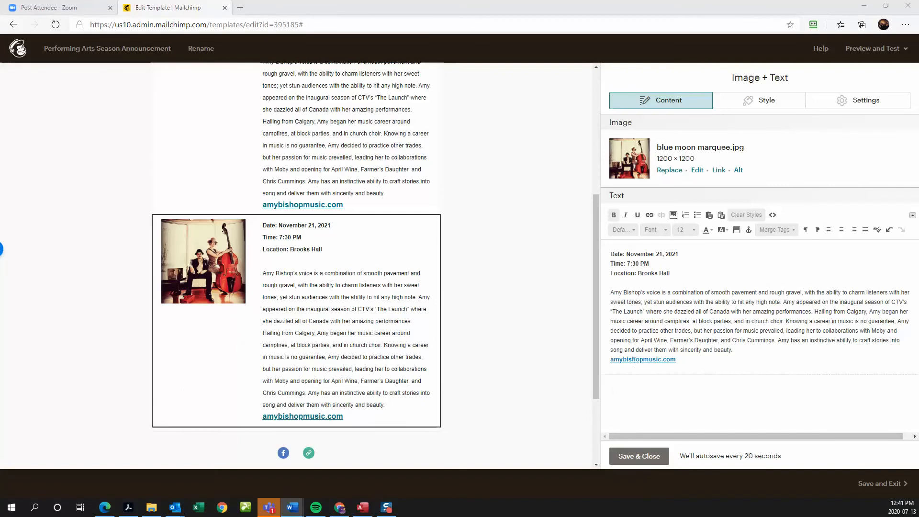
- Paste the Blue Moon Marquee description over the old biography paragraph
click(613, 293)
drag(613, 293, 738, 348)
right_click(687, 318)
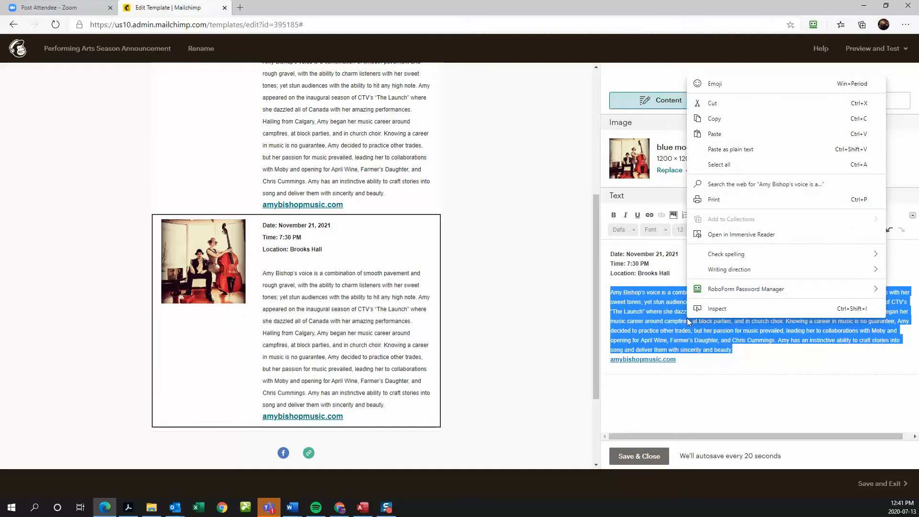
click(713, 148)
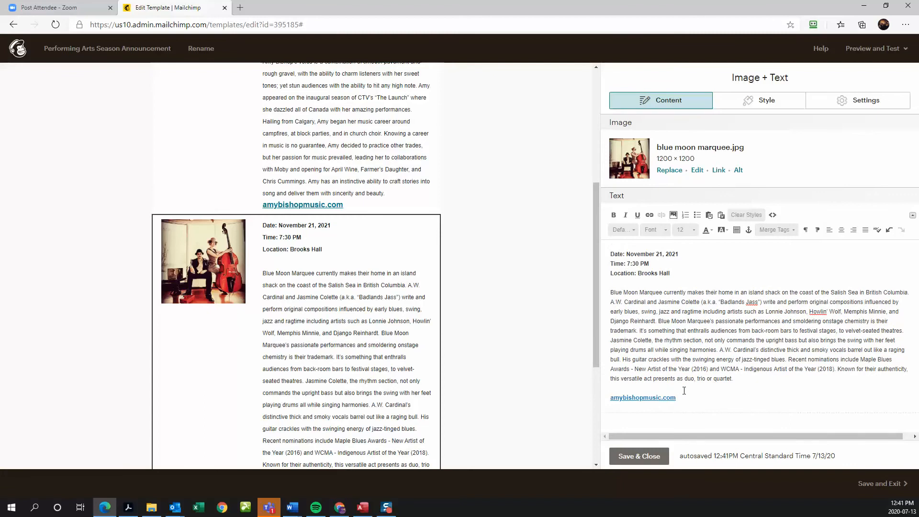
drag(685, 398, 611, 400)
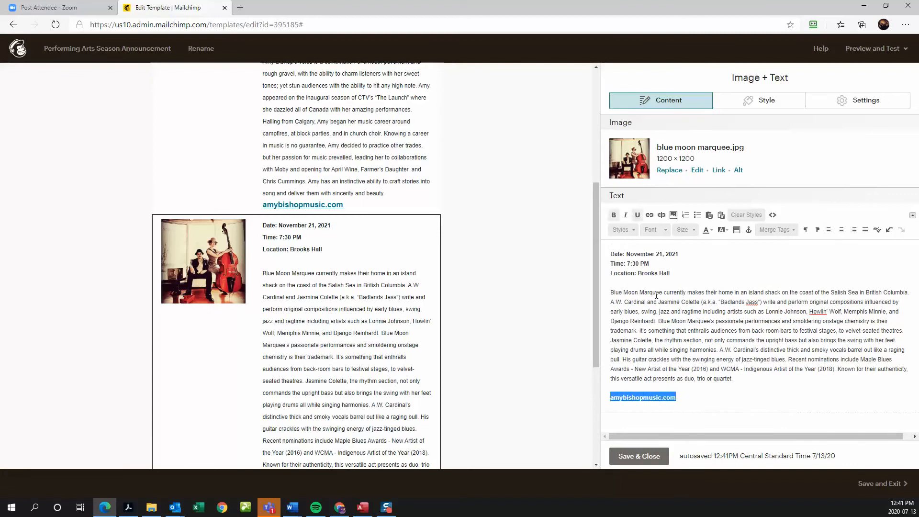
click(649, 215)
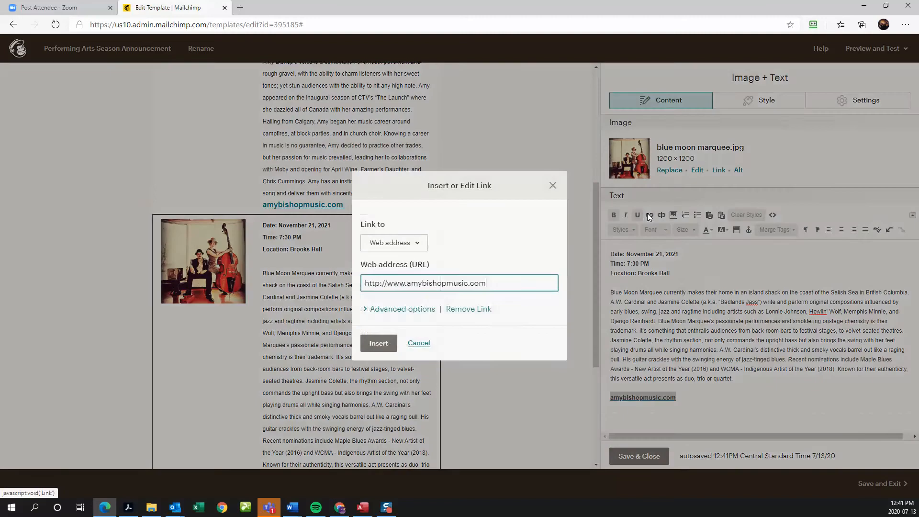
click(0, 250)
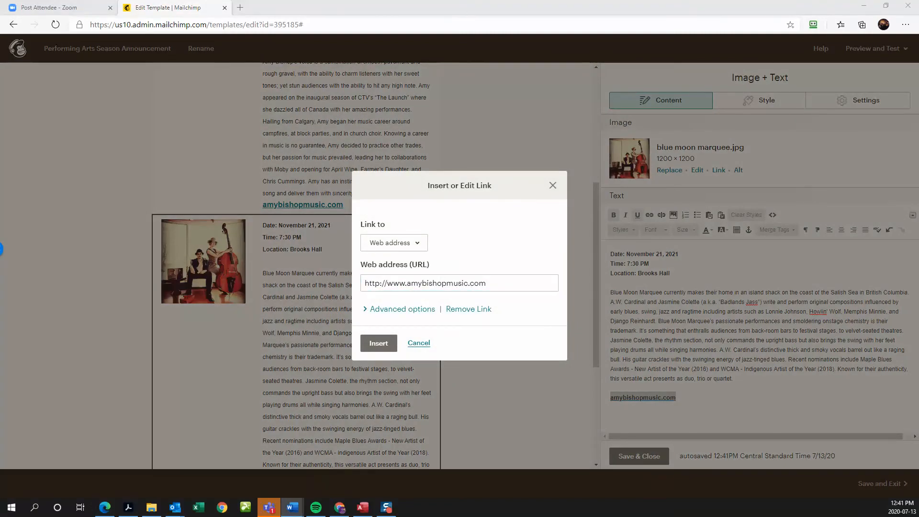
click(440, 280)
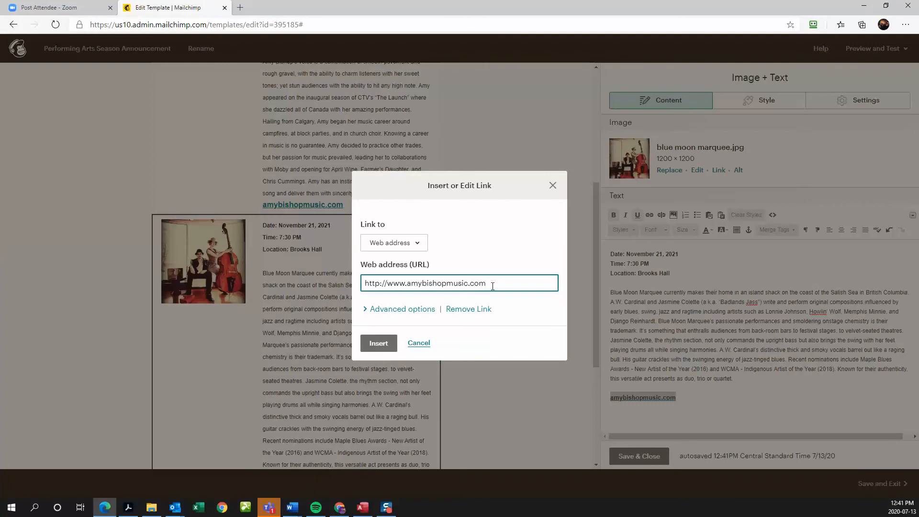
drag(491, 283, 362, 286)
text(bluemoonmarquee.com)
text(http://www)
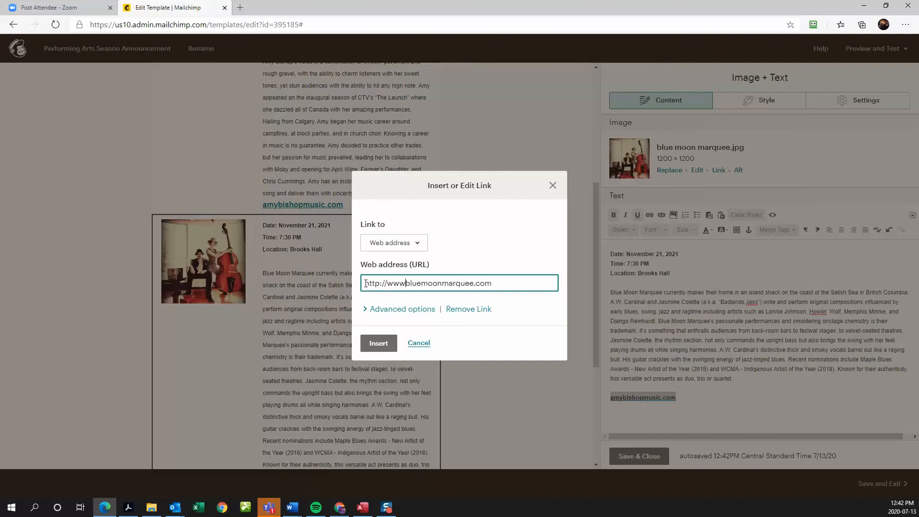
text(.)
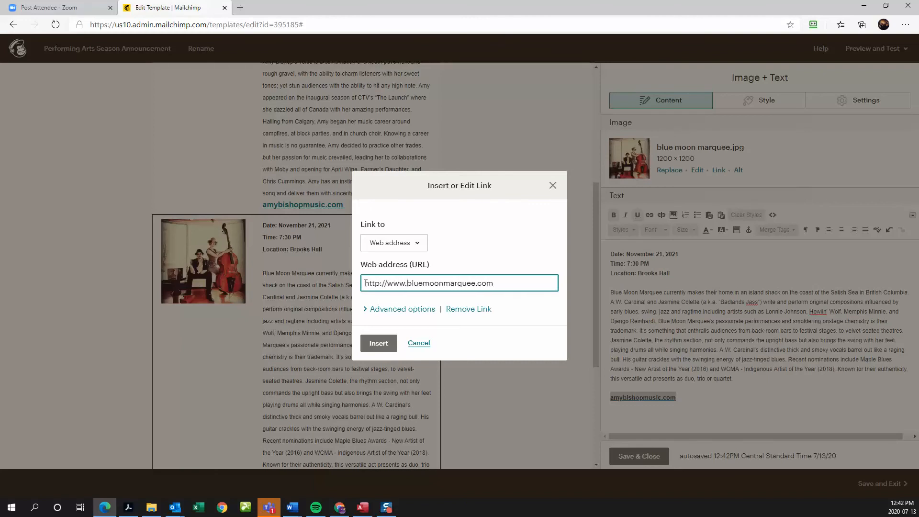
click(377, 344)
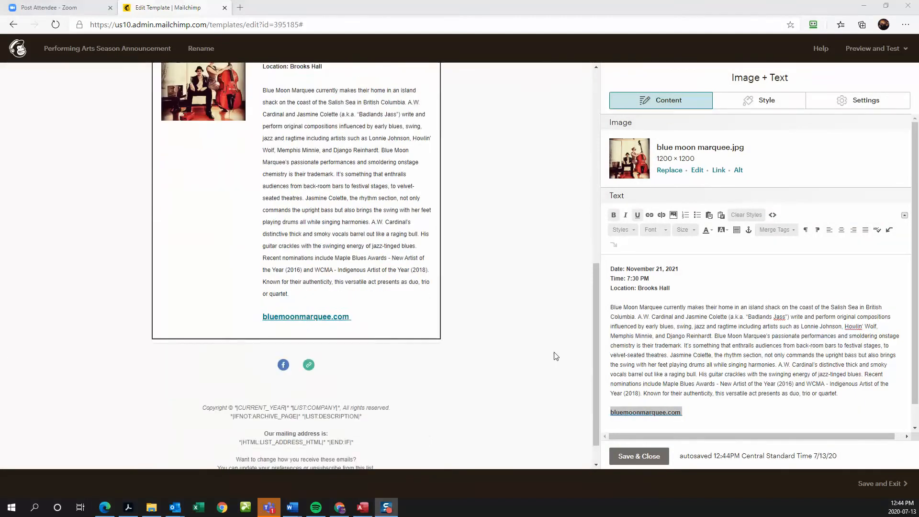
scroll(554, 355, up, 3)
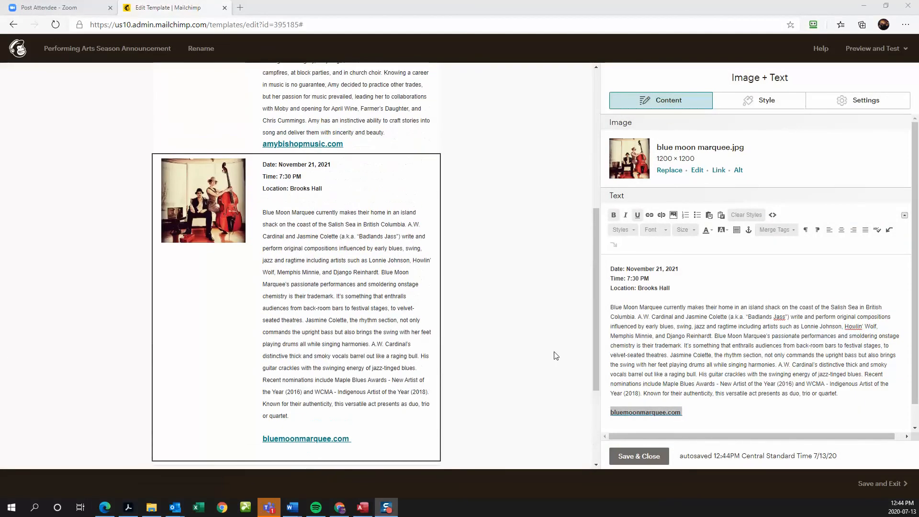
- Review the email and save the Blue Moon Marquee Image + Text card
scroll(555, 354, up, 5)
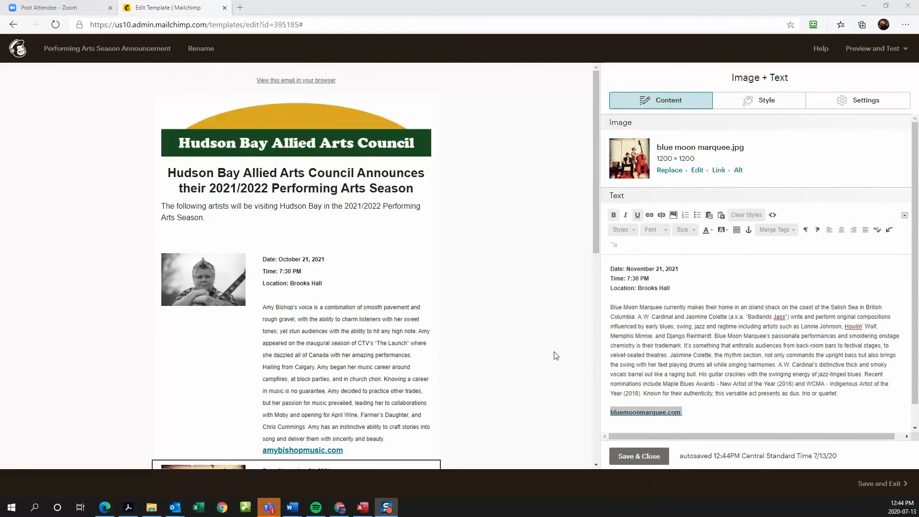
scroll(540, 335, down, 3)
scroll(540, 335, up, 3)
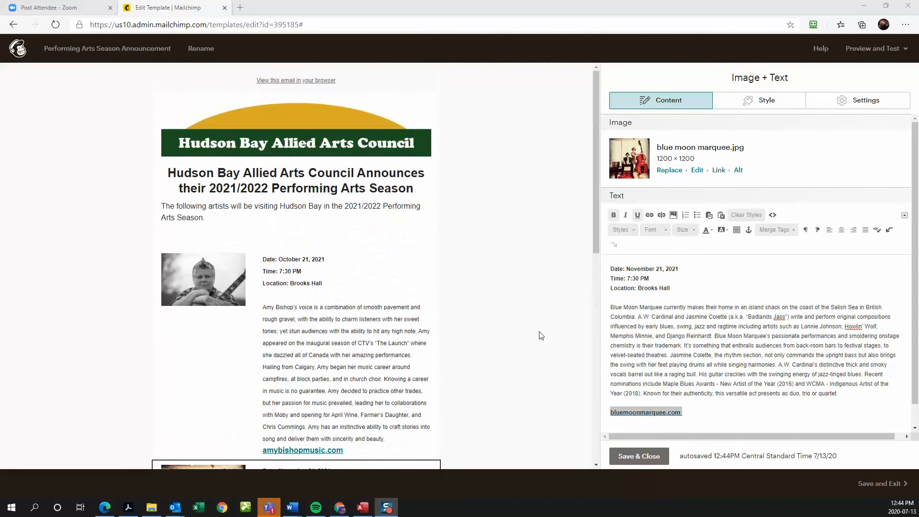
scroll(540, 335, down, 2)
scroll(540, 335, up, 1)
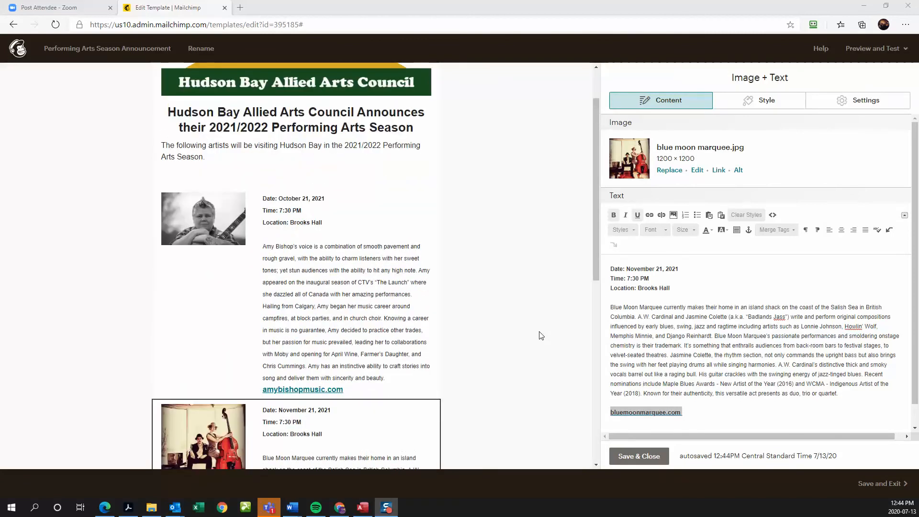
scroll(551, 319, down, 6)
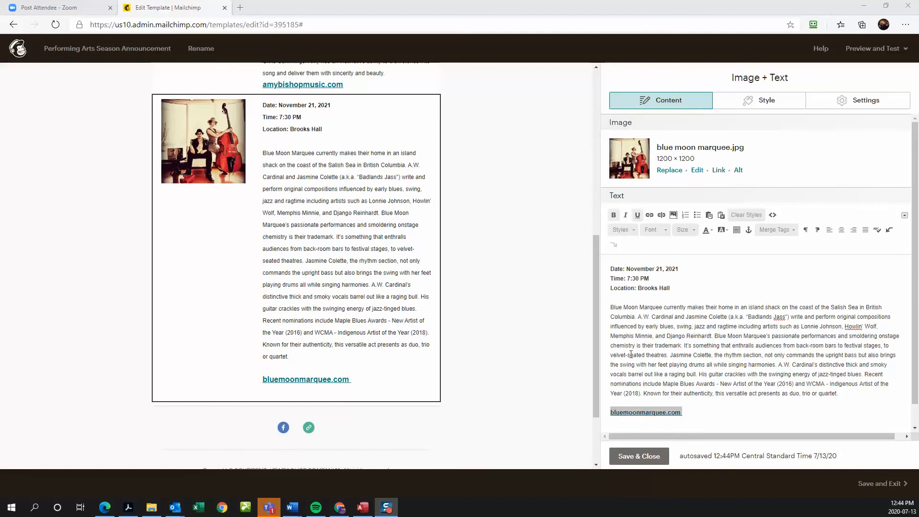
click(650, 456)
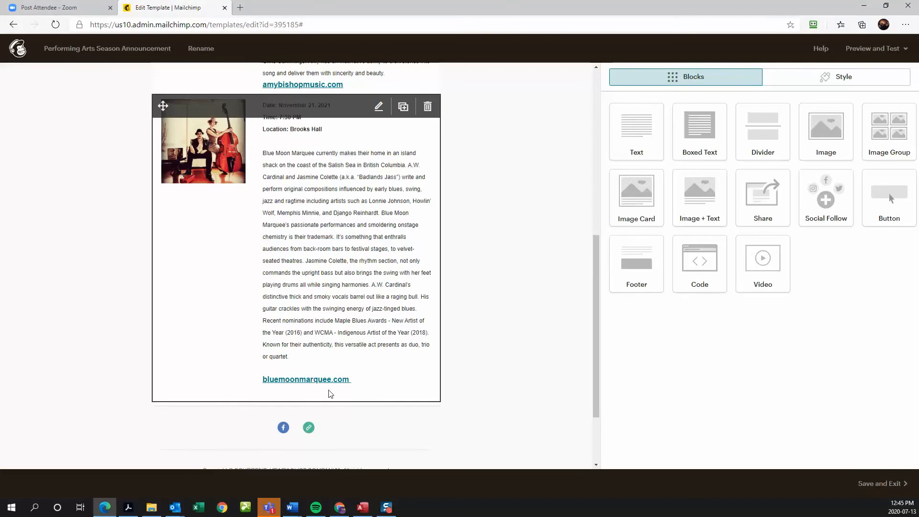
- Add a text block with advance ticket outlets and prices: Adults/Seniors $25, Students $10, Children $5
scroll(330, 392, down, 1)
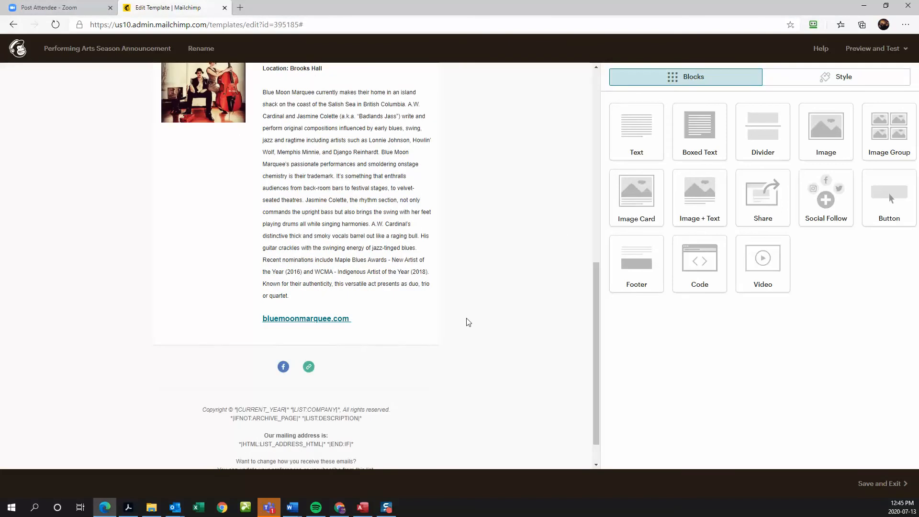
drag(634, 137, 316, 341)
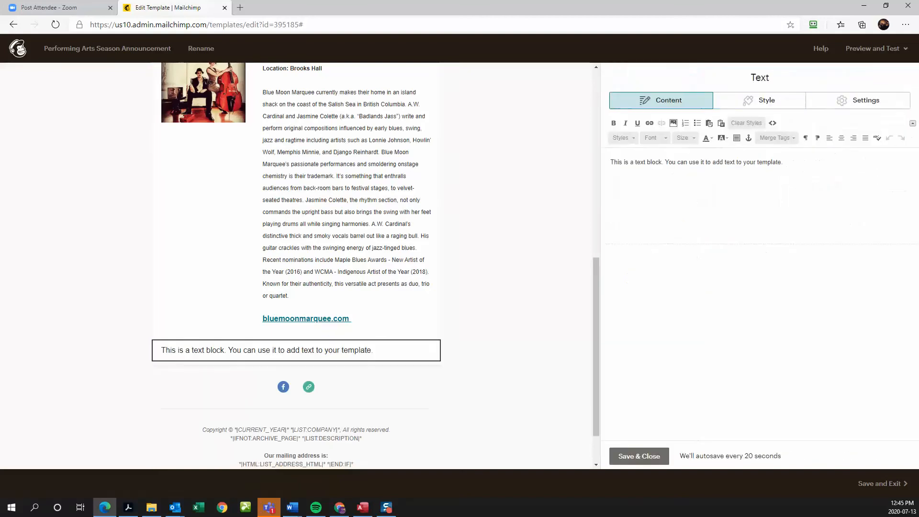
key(alt+Tab)
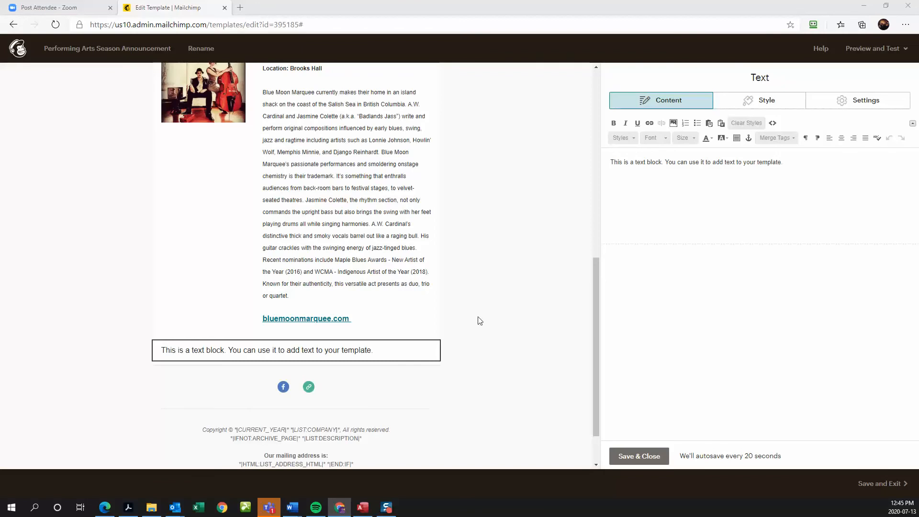
click(351, 348)
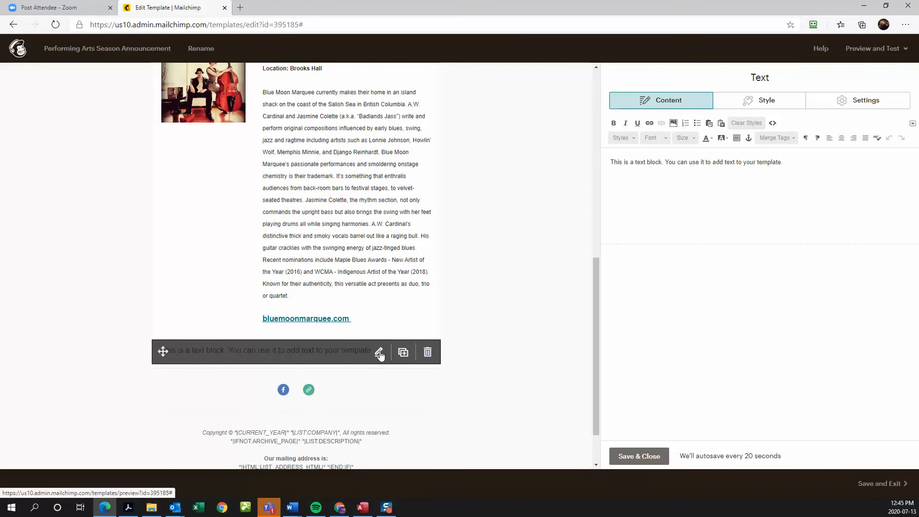
drag(787, 162, 609, 171)
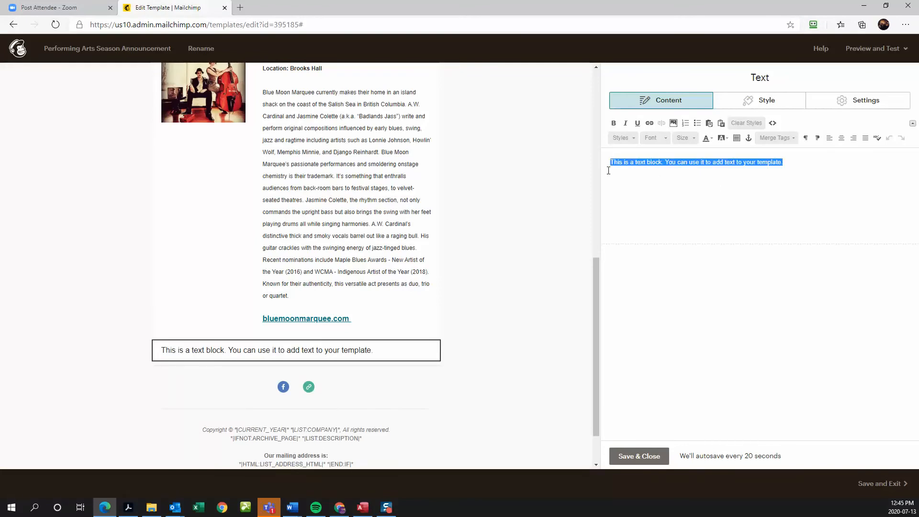
text(Performing Arts Advance Tickets are available at  "Generations Flowers and Gifts" or "Make It Personal," Hudson Bay, SK or at the door: Adults/Seniors -  $25, Students 12-18 years— $10, Children 11 years and younger - $5)
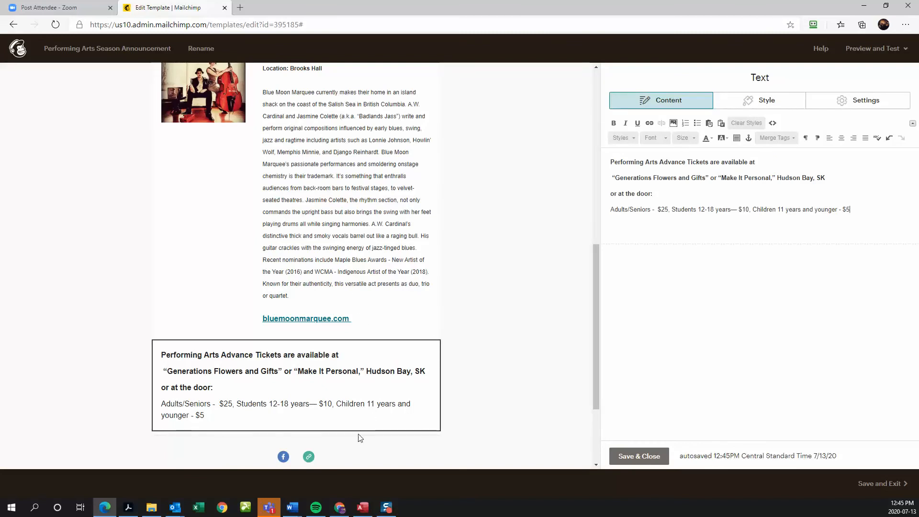
scroll(441, 343, down, 3)
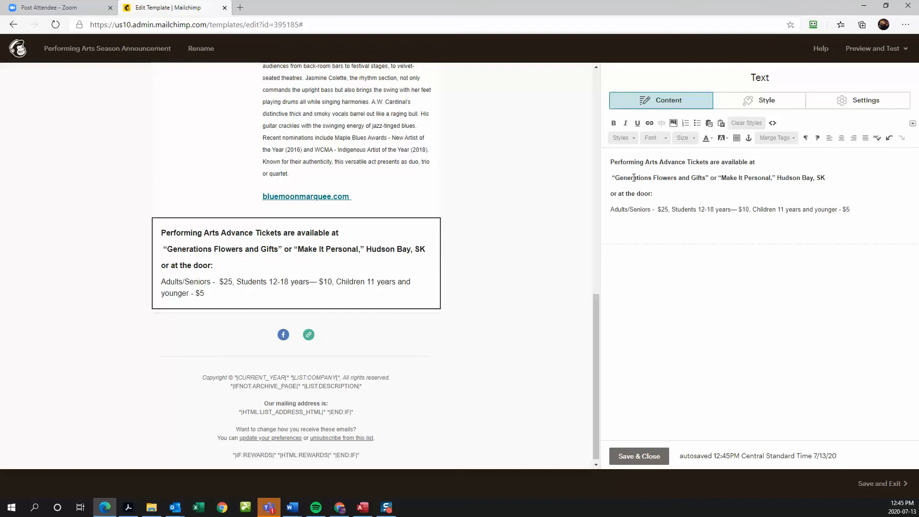
click(657, 460)
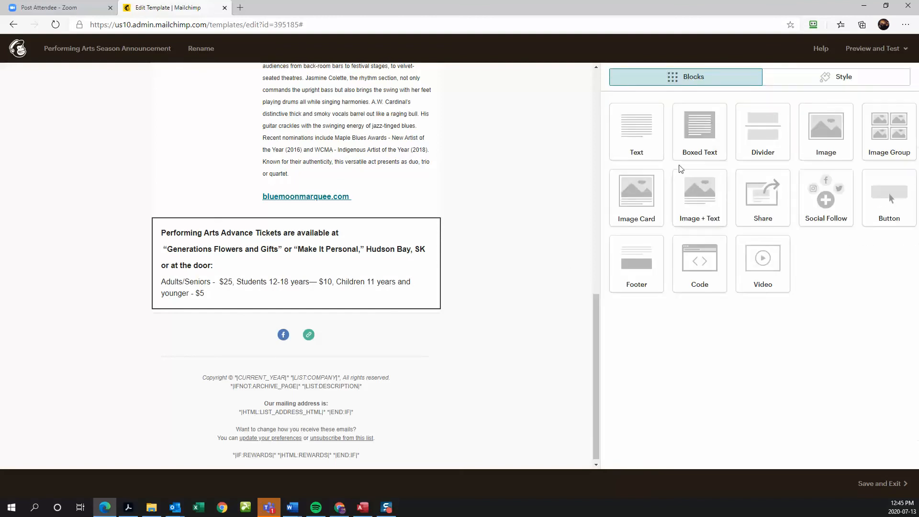
- Add a text block with phone number and mailing address under a bold, underlined 'Contact:' heading
drag(650, 131, 277, 288)
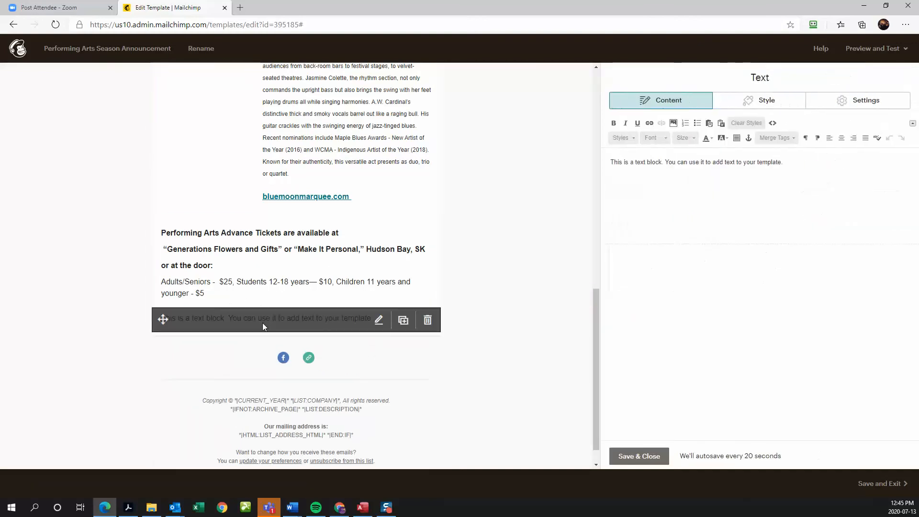
drag(783, 163, 611, 162)
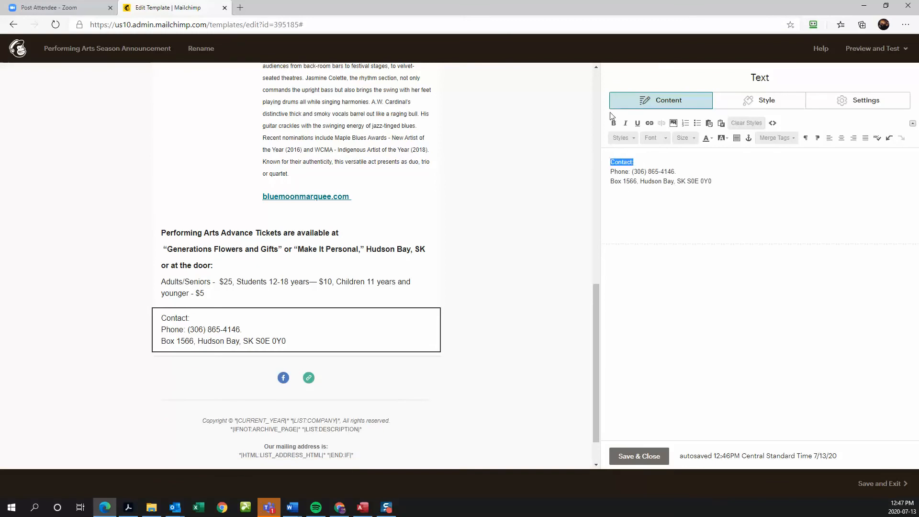
click(614, 123)
click(637, 123)
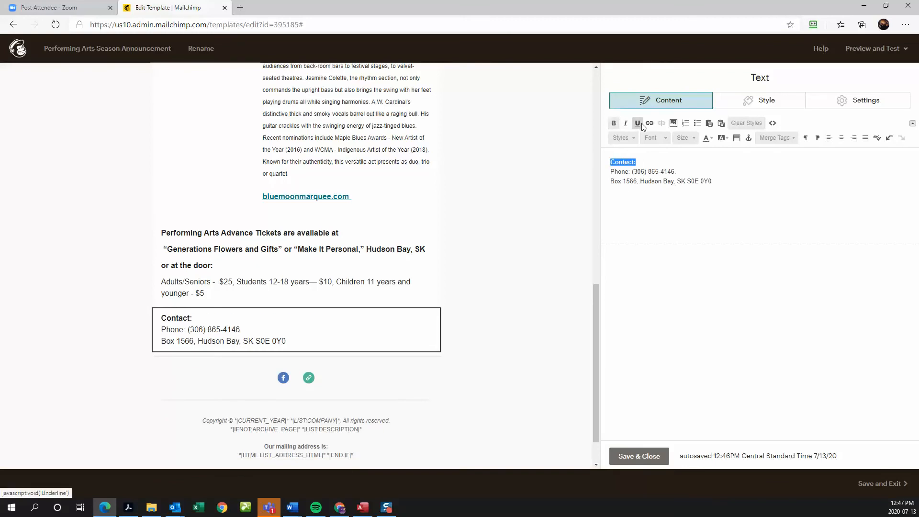
click(641, 209)
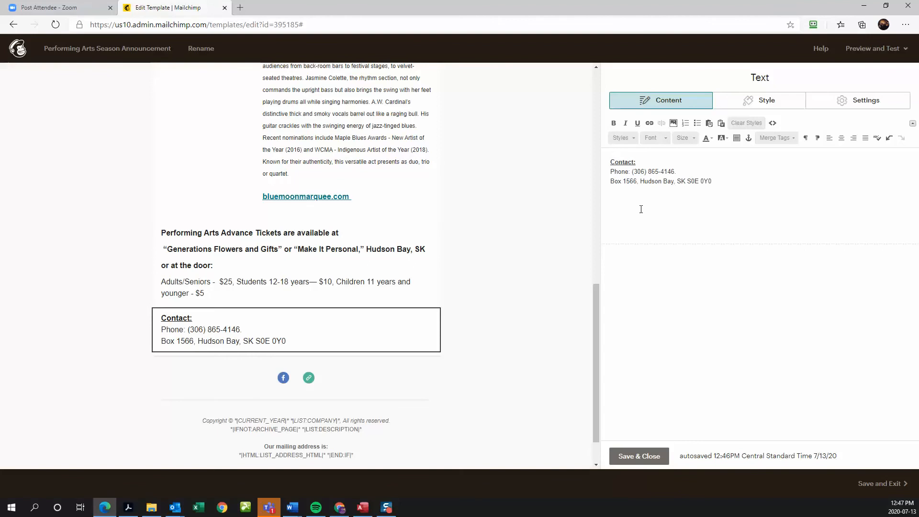
scroll(528, 370, up, 15)
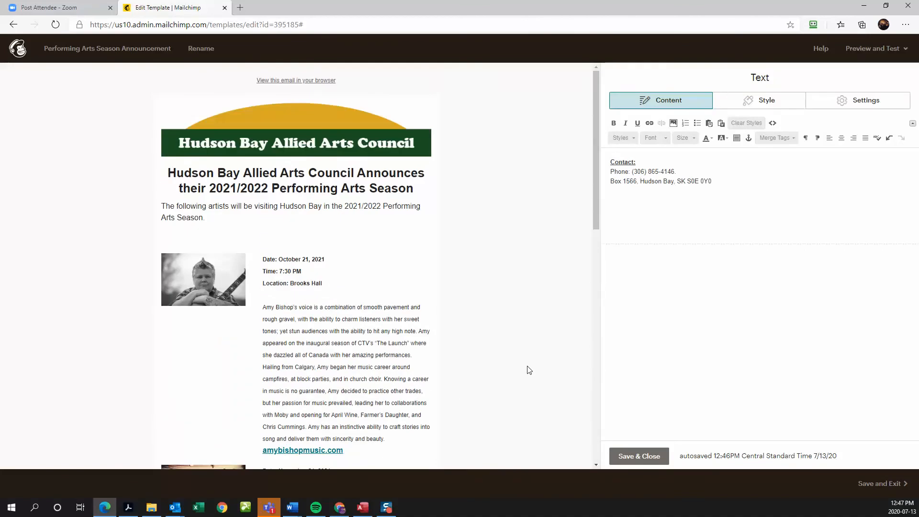
- Review the whole template, save the contact block, and bring up Preview and Test options
scroll(529, 370, down, 5)
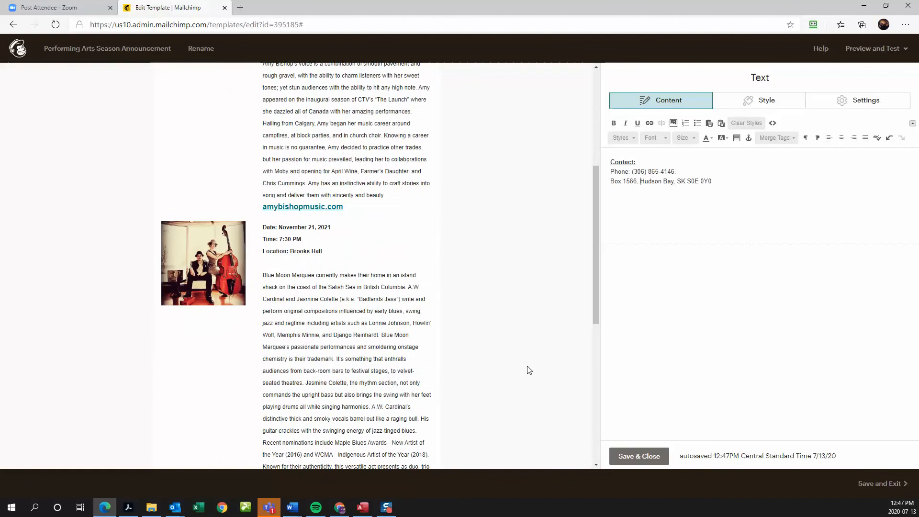
scroll(528, 370, down, 5)
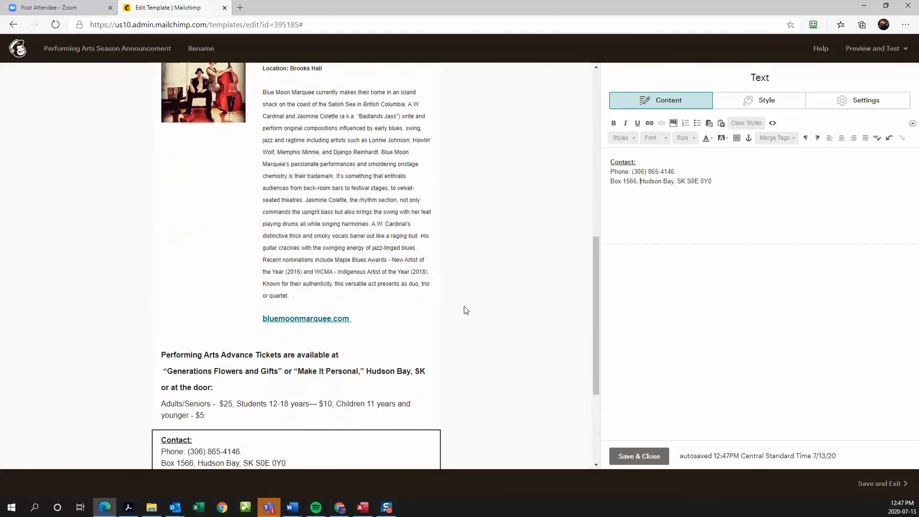
scroll(466, 332, up, 4)
scroll(465, 332, up, 6)
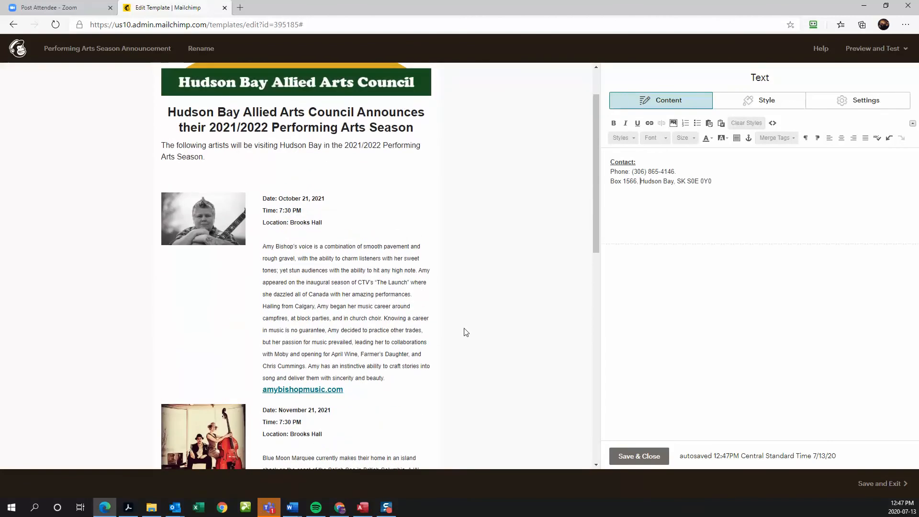
scroll(326, 288, down, 1)
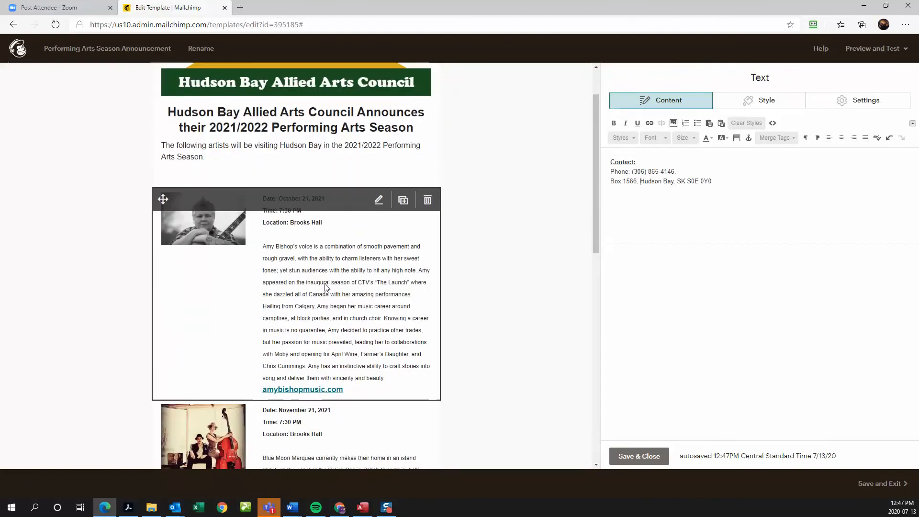
scroll(313, 297, down, 8)
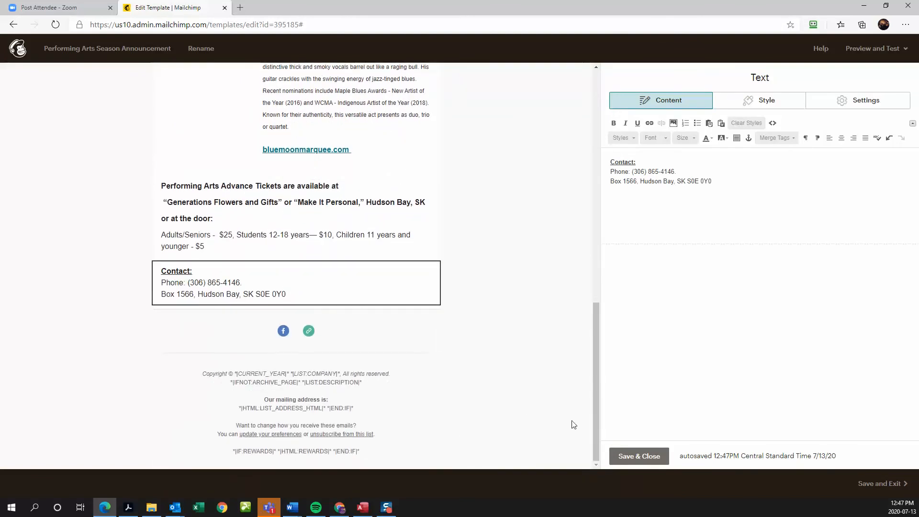
click(644, 457)
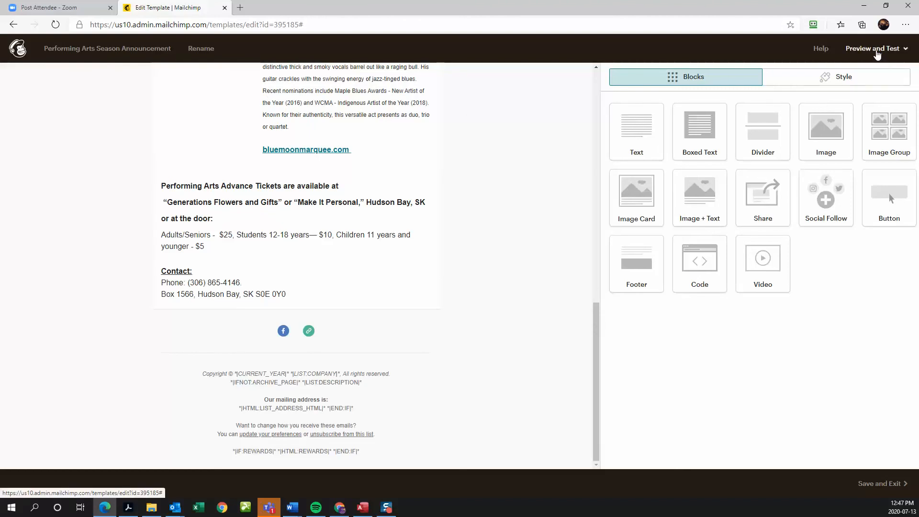
click(878, 52)
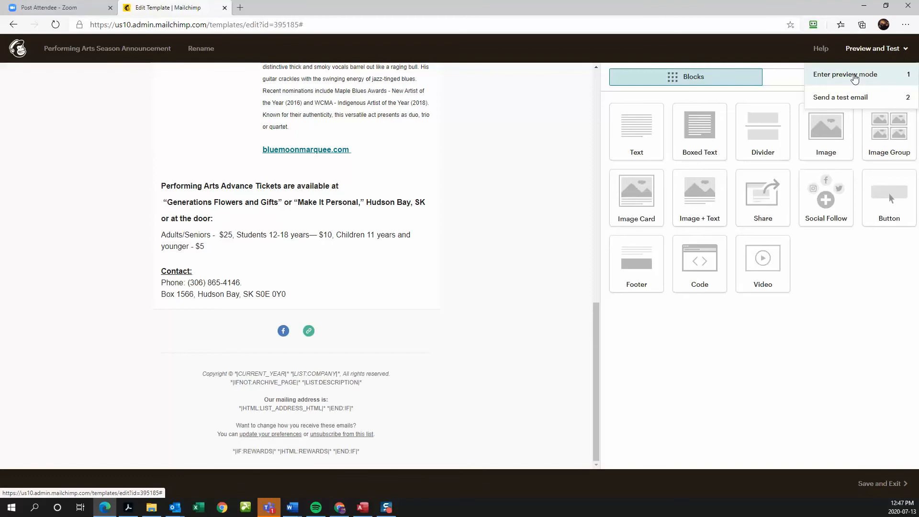
- Enter preview mode and scroll through the email in the desktop preview
click(855, 77)
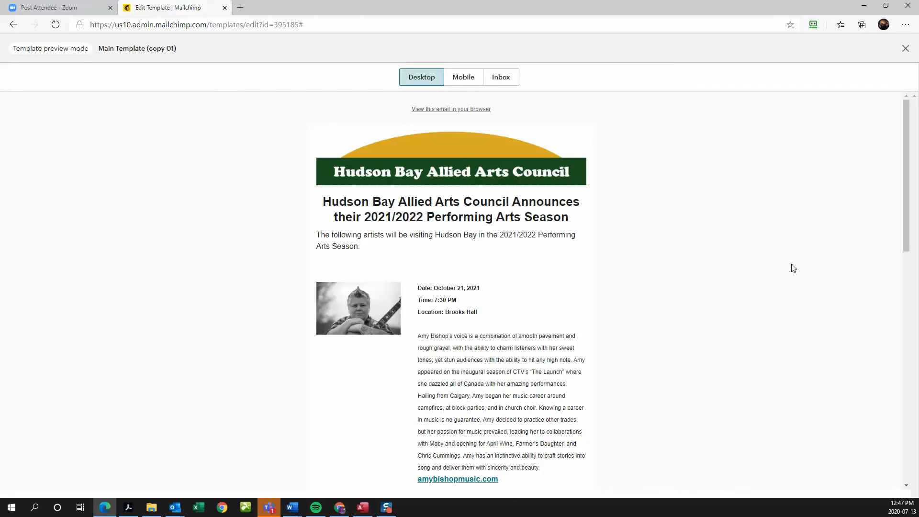
scroll(794, 269, down, 1)
scroll(793, 268, up, 1)
scroll(794, 269, down, 7)
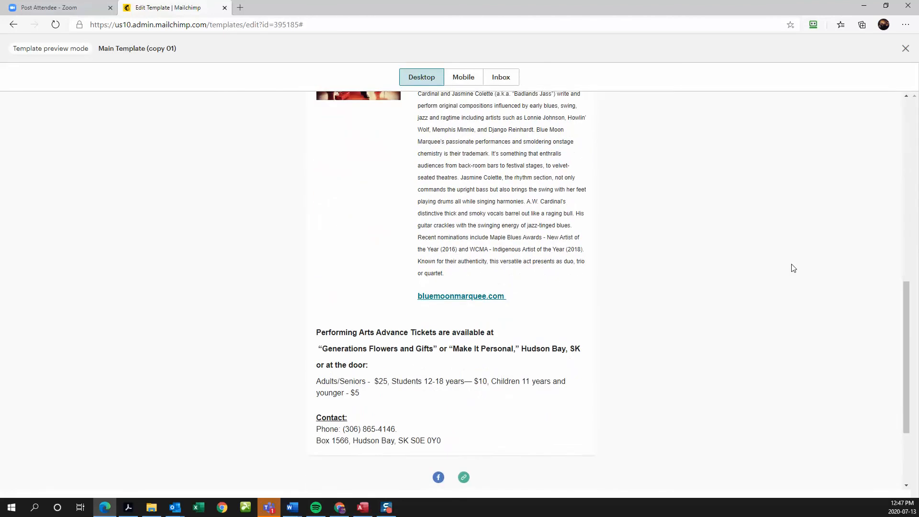
scroll(793, 269, down, 1)
scroll(794, 269, down, 1)
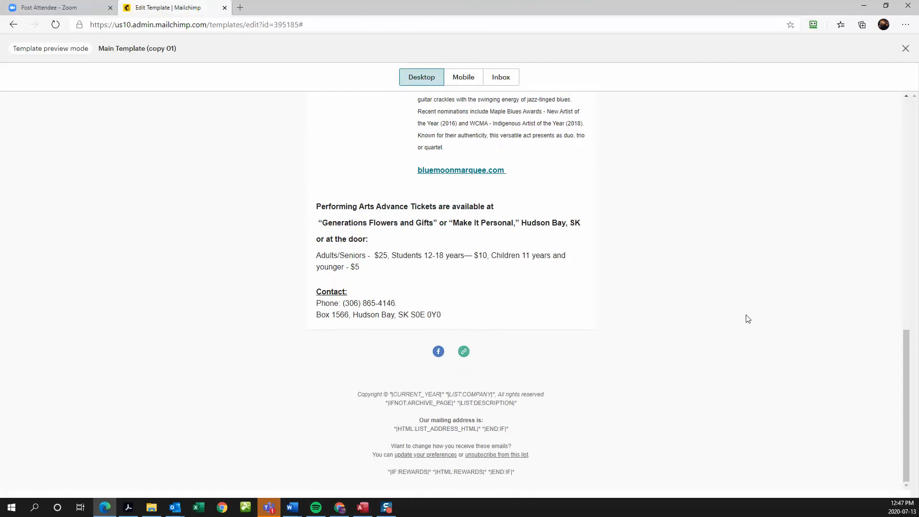
scroll(692, 364, up, 5)
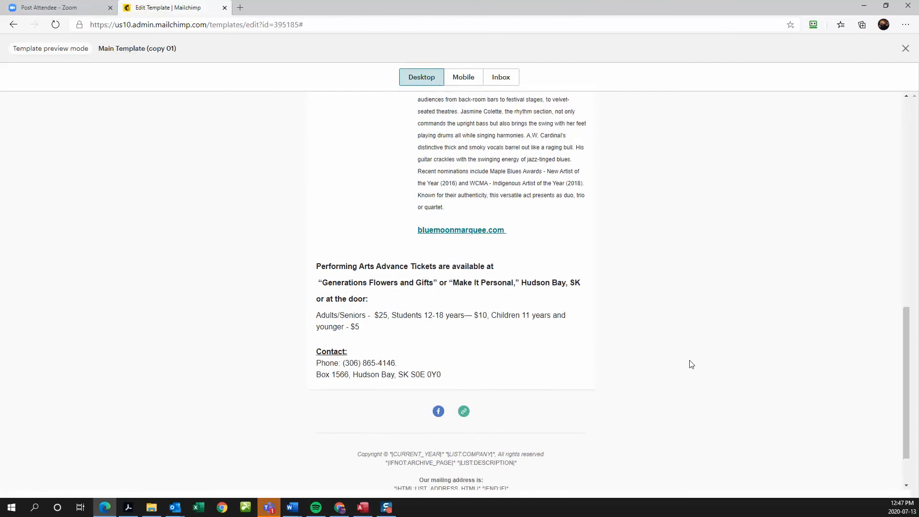
scroll(691, 364, up, 8)
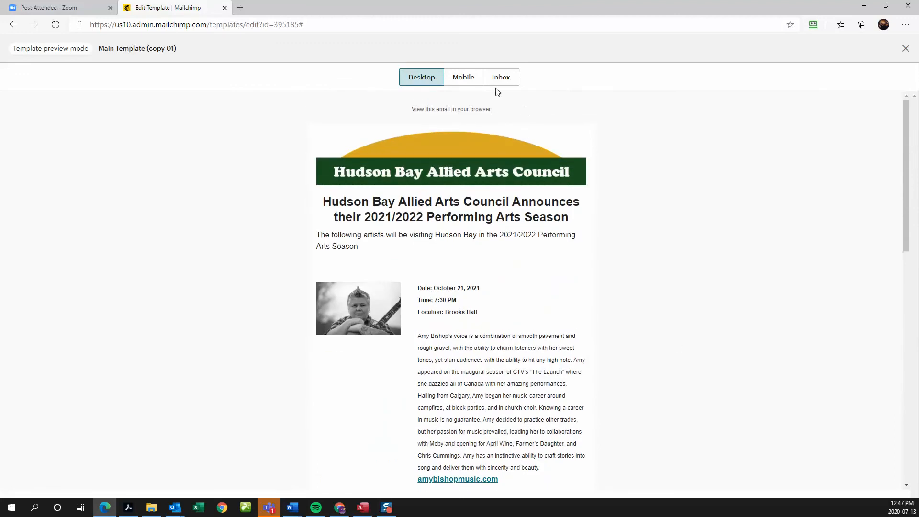
- Check the email in the mobile preview, then exit preview mode
click(465, 77)
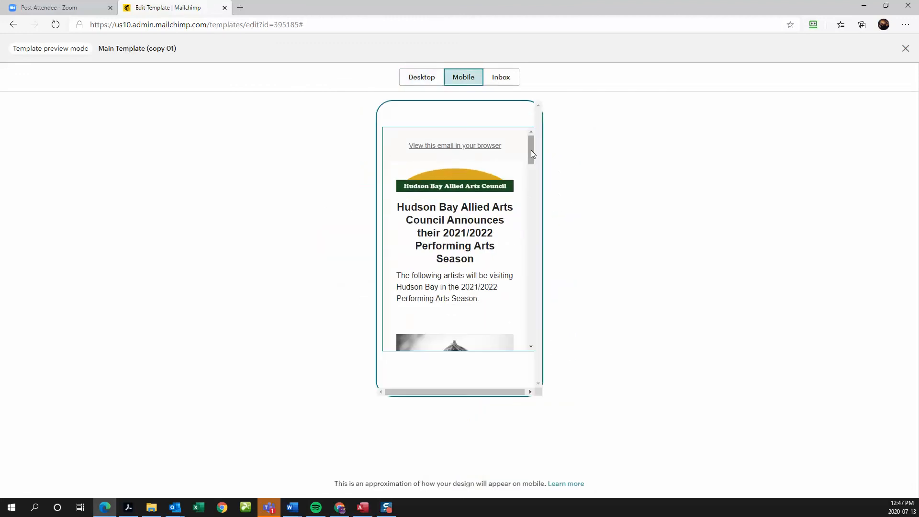
drag(531, 151, 535, 217)
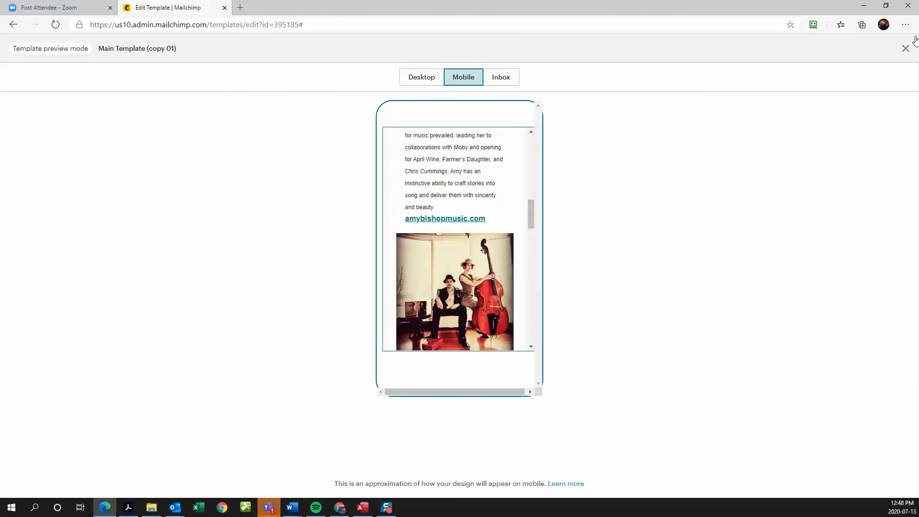
click(906, 48)
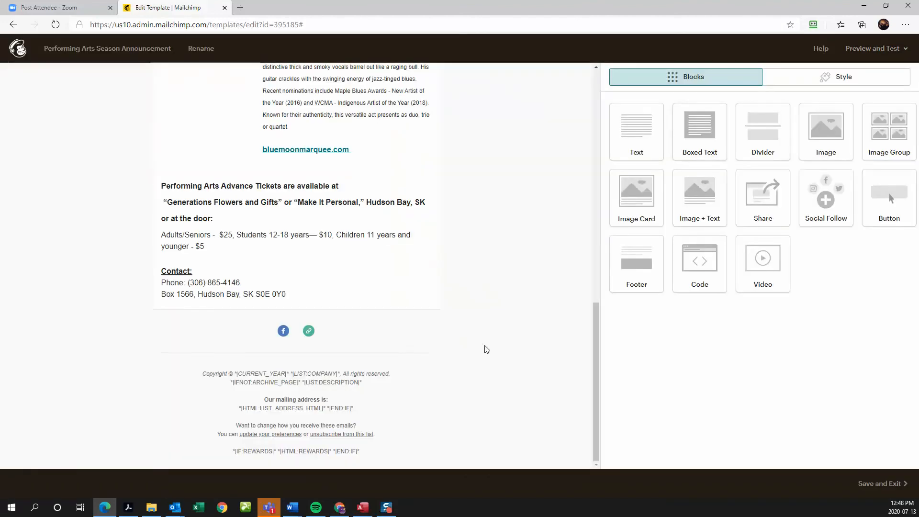
- Insert dividers above the Blue Moon Marquee card, the ticket details and the Contact section
scroll(486, 350, up, 6)
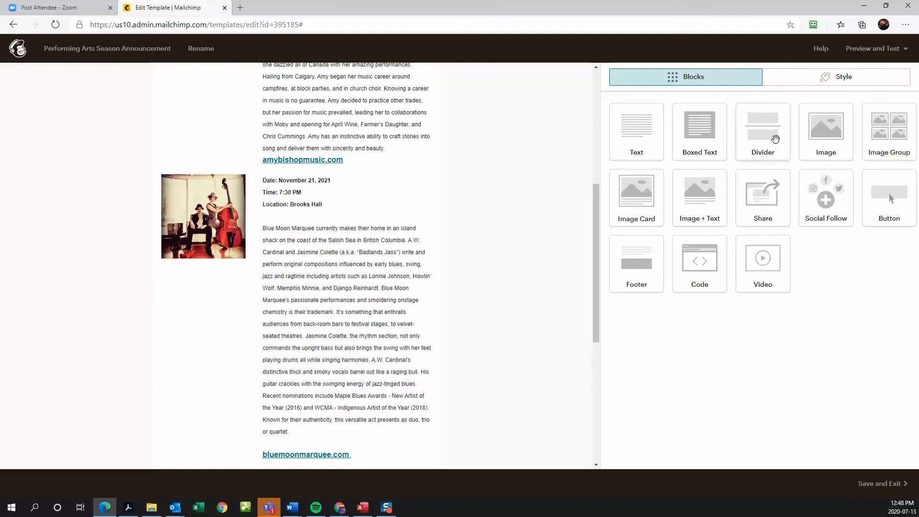
drag(771, 137, 377, 163)
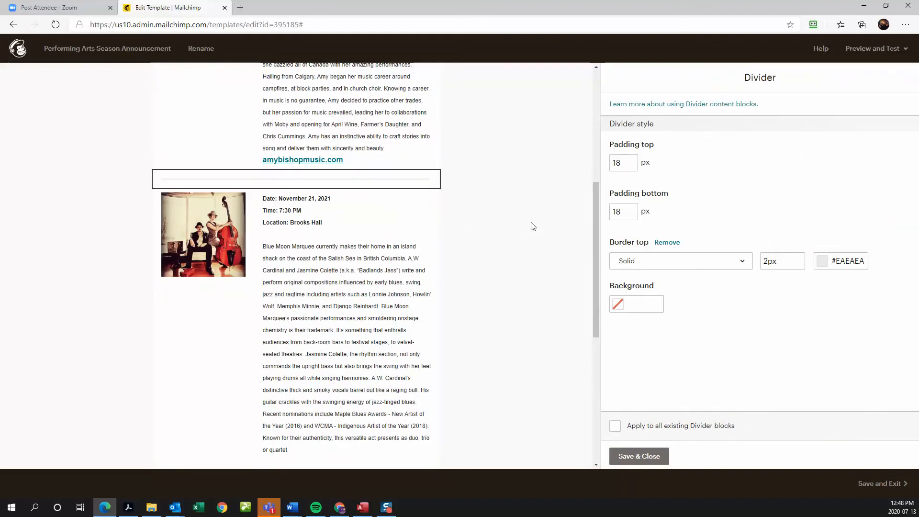
scroll(507, 278, down, 4)
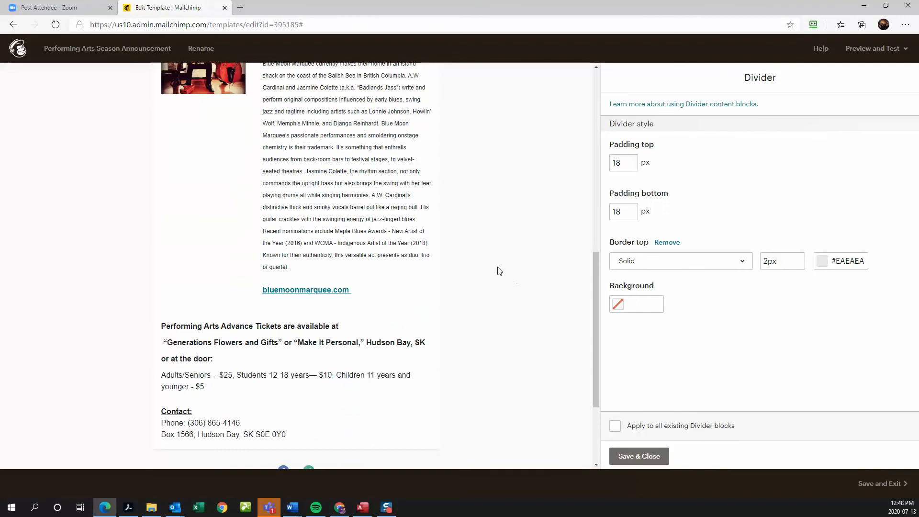
click(627, 456)
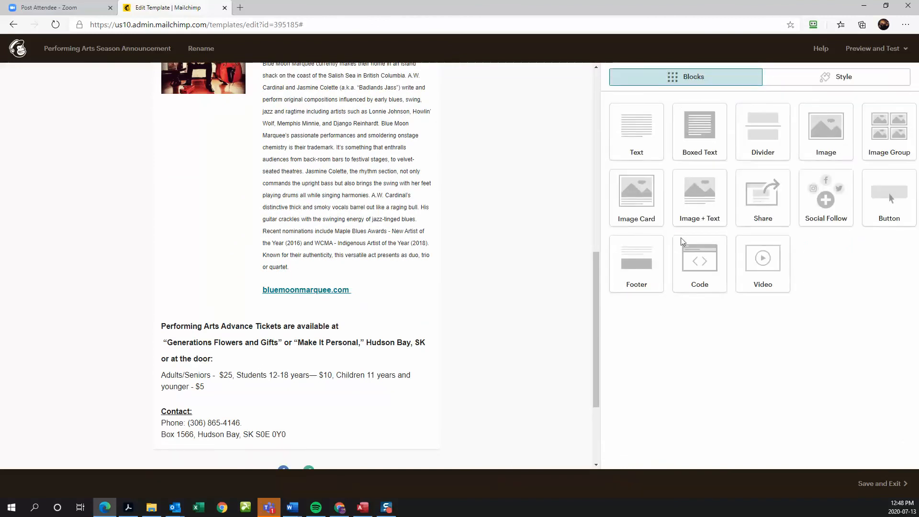
drag(763, 135, 274, 300)
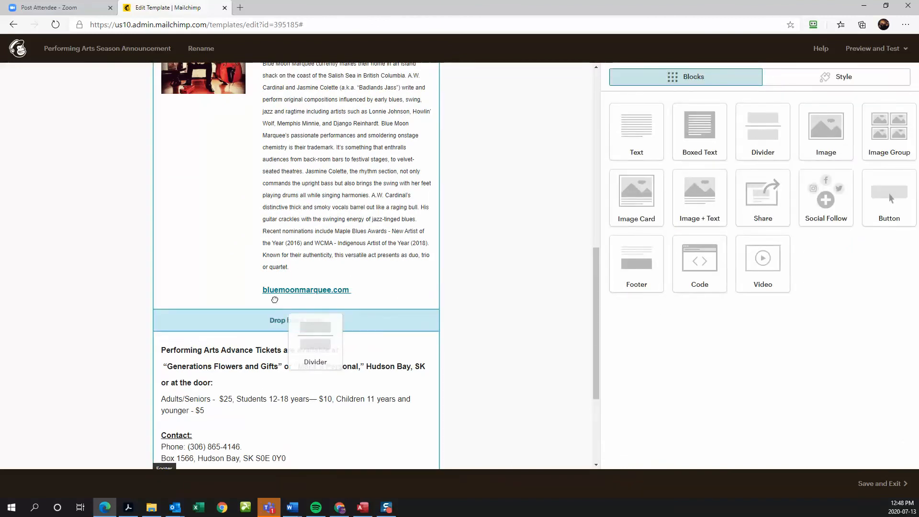
drag(337, 317, 337, 318)
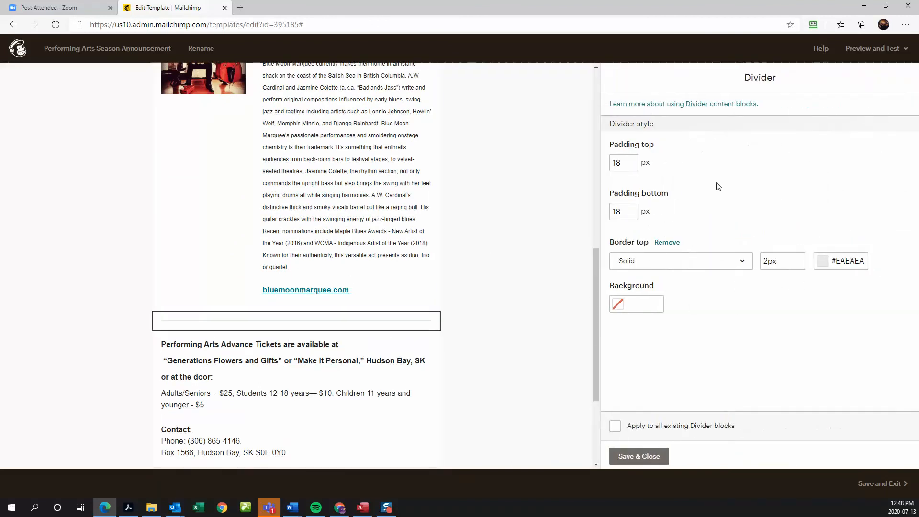
click(658, 461)
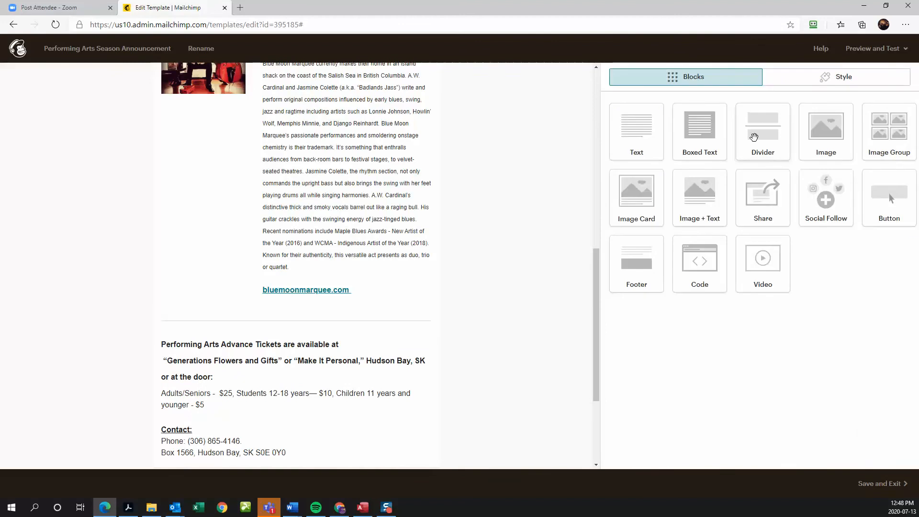
drag(736, 144, 278, 411)
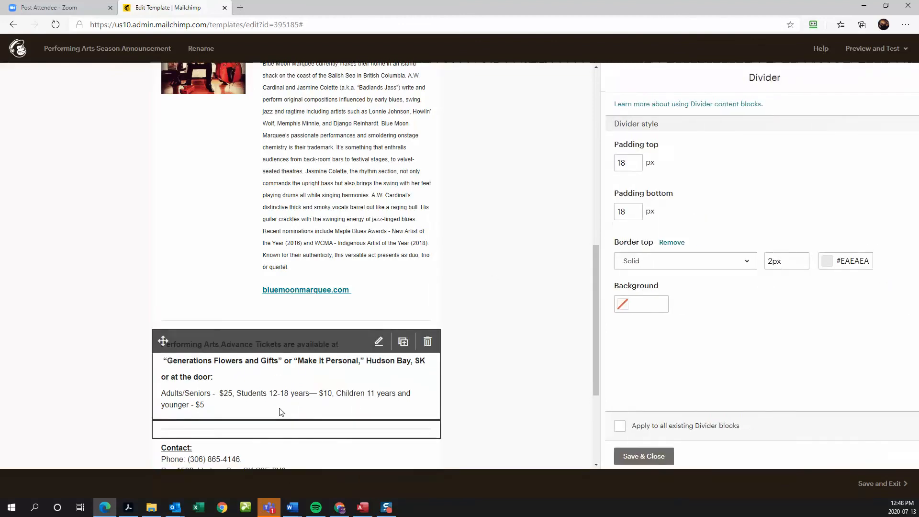
click(627, 459)
click(876, 48)
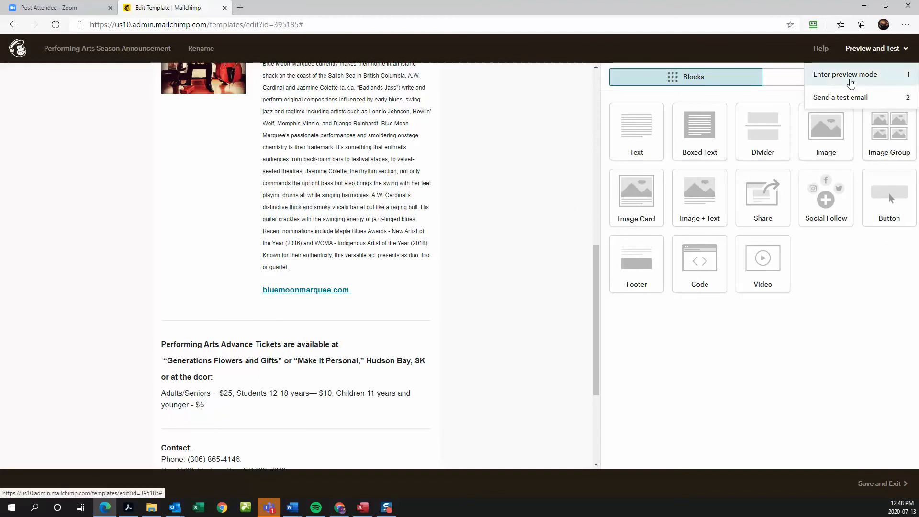
click(847, 76)
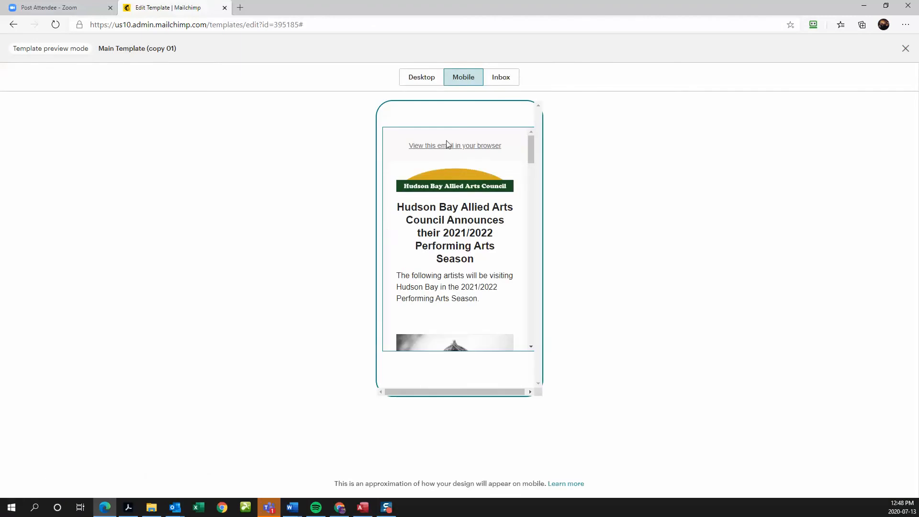
drag(529, 148, 531, 266)
click(420, 80)
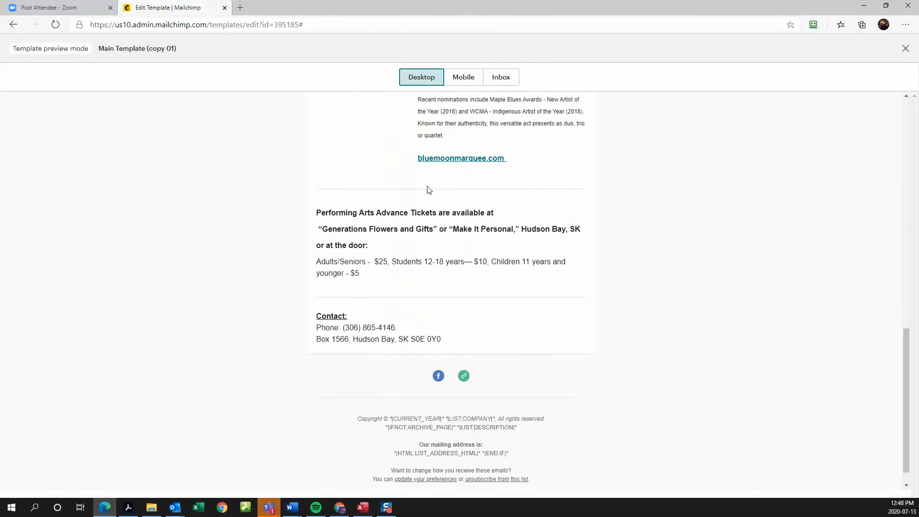
scroll(570, 281, up, 20)
scroll(570, 281, down, 6)
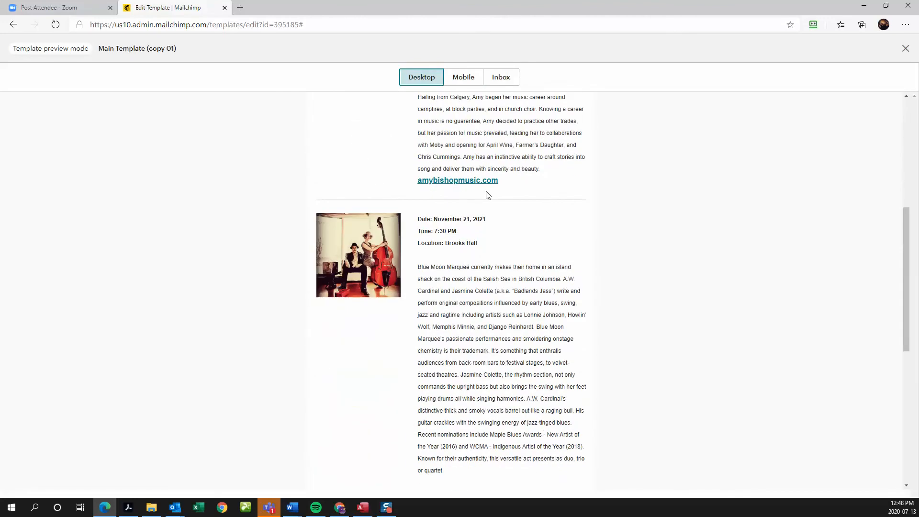
scroll(517, 240, down, 5)
scroll(517, 239, up, 6)
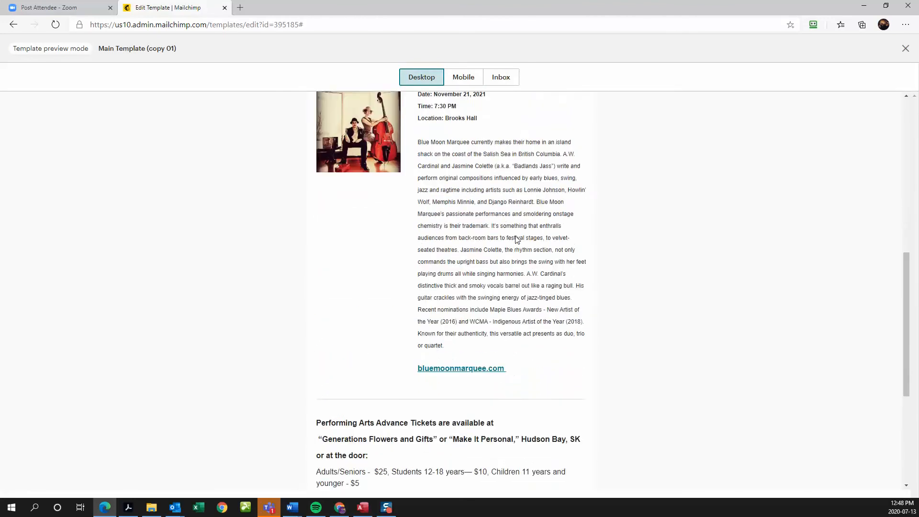
scroll(517, 239, up, 4)
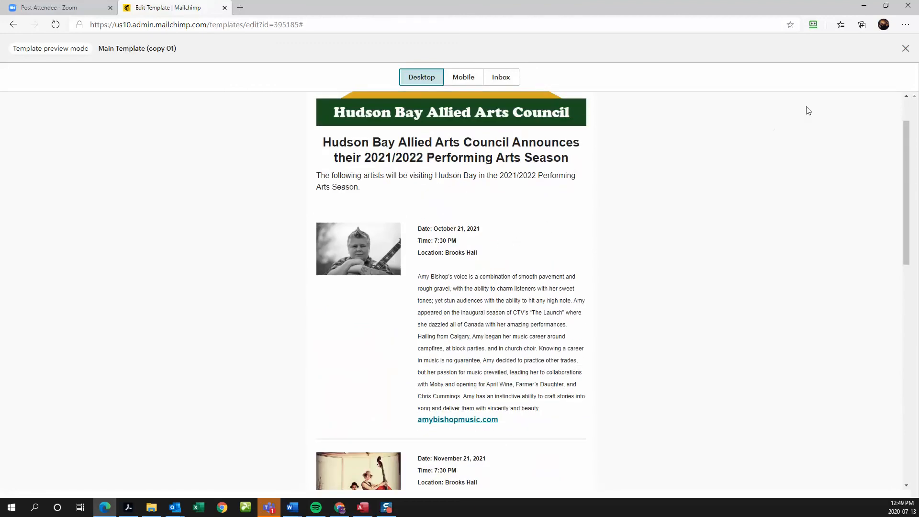
click(905, 49)
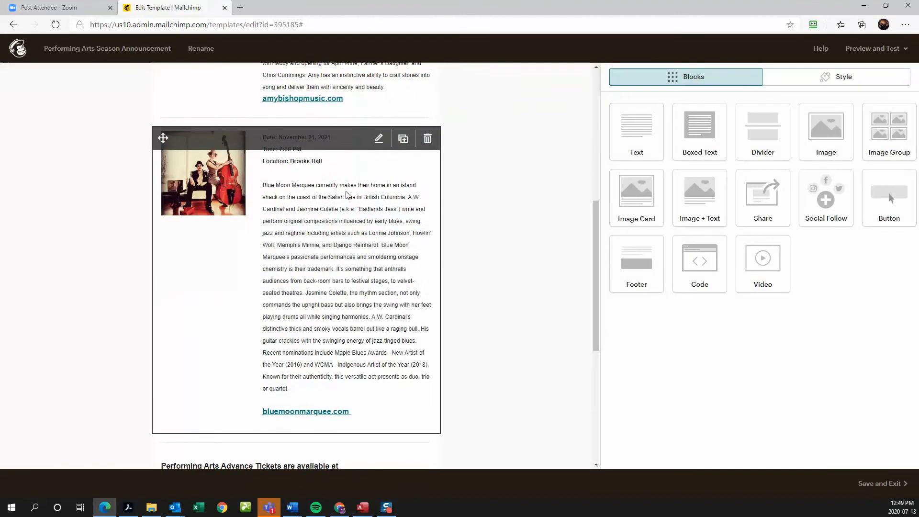
scroll(348, 196, up, 5)
click(433, 203)
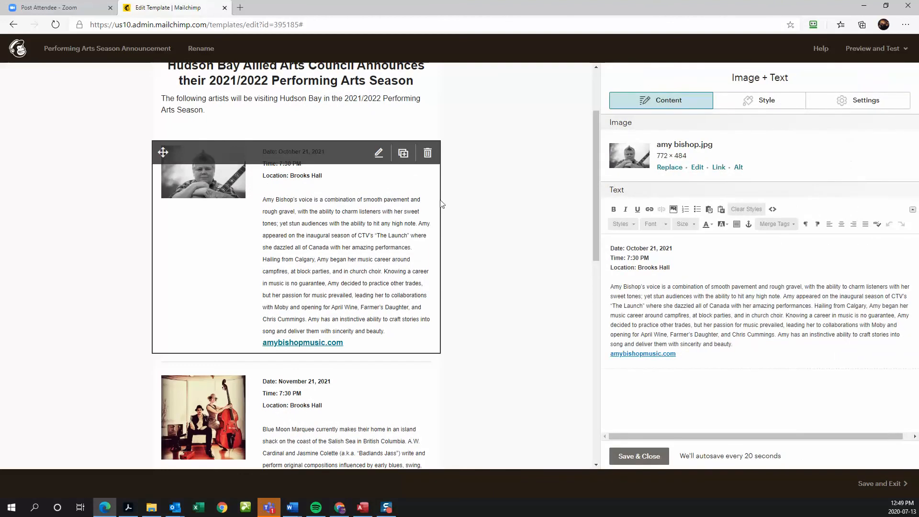
click(611, 248)
key(Return)
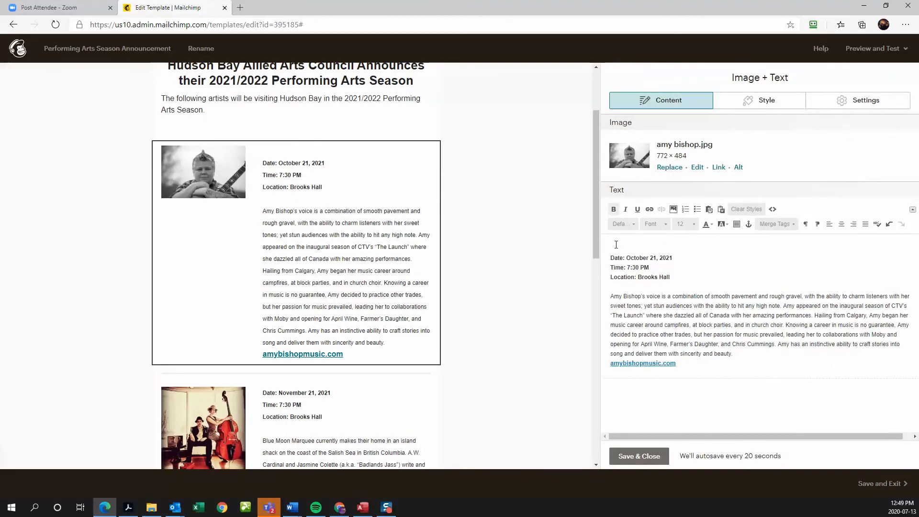
click(685, 224)
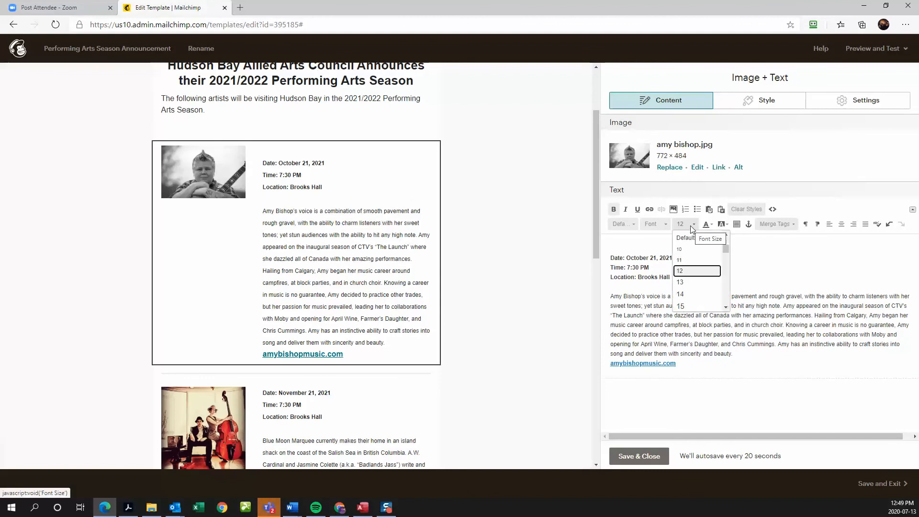
click(689, 293)
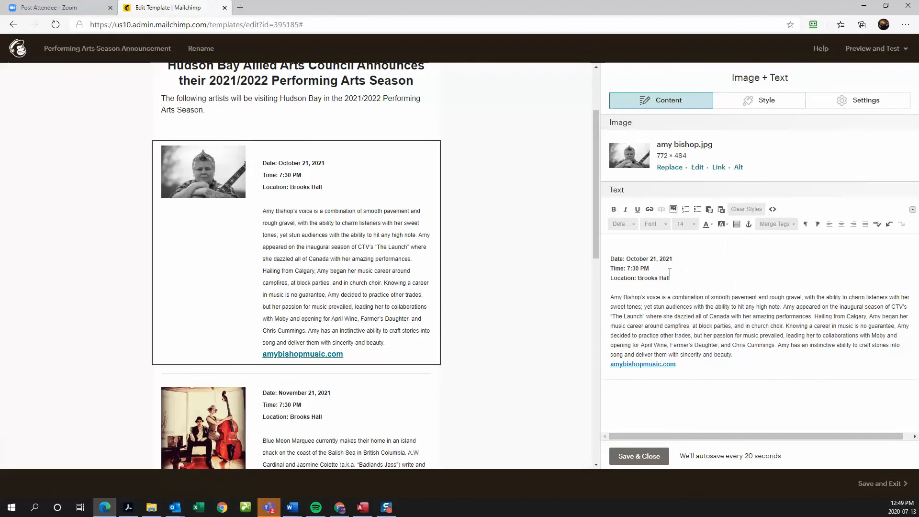
text(Amy Bishop)
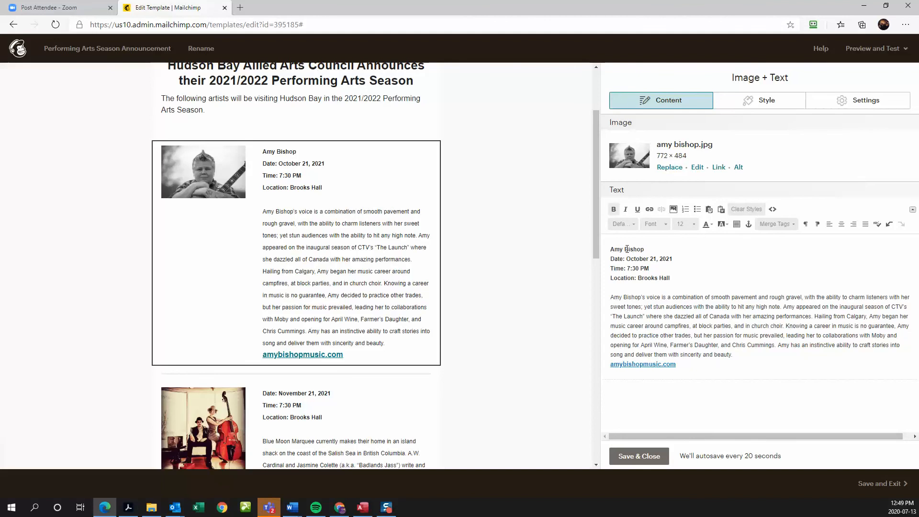
drag(608, 249, 644, 247)
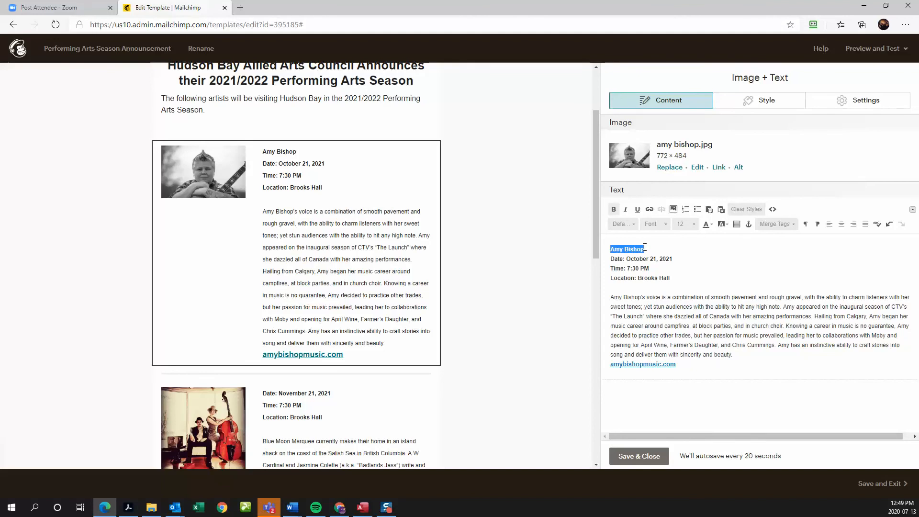
click(693, 224)
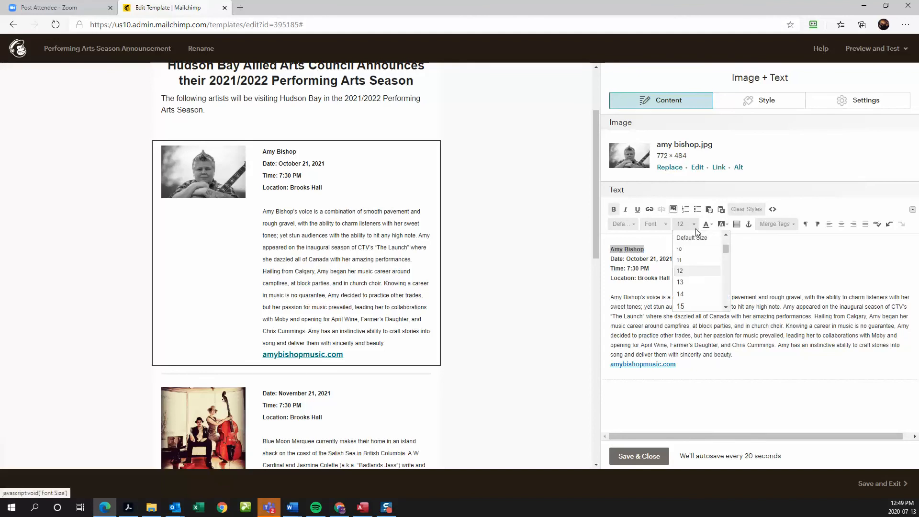
click(690, 304)
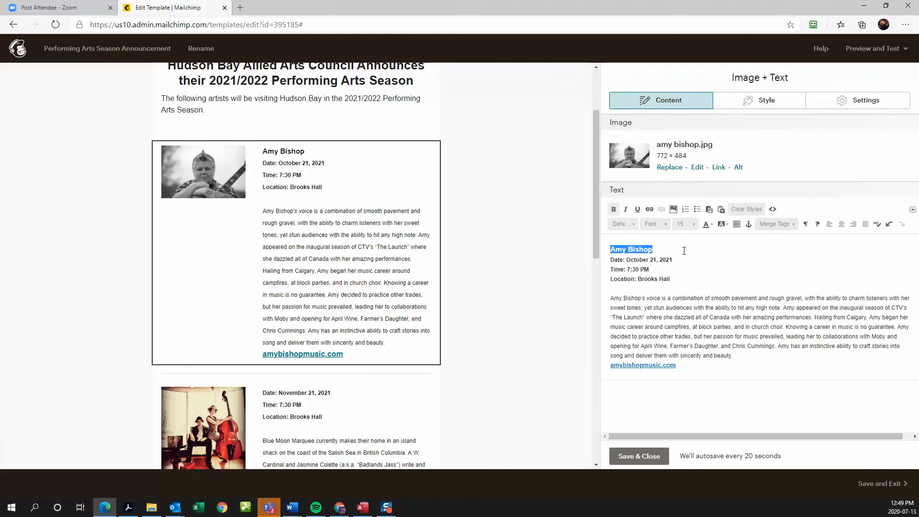
click(693, 224)
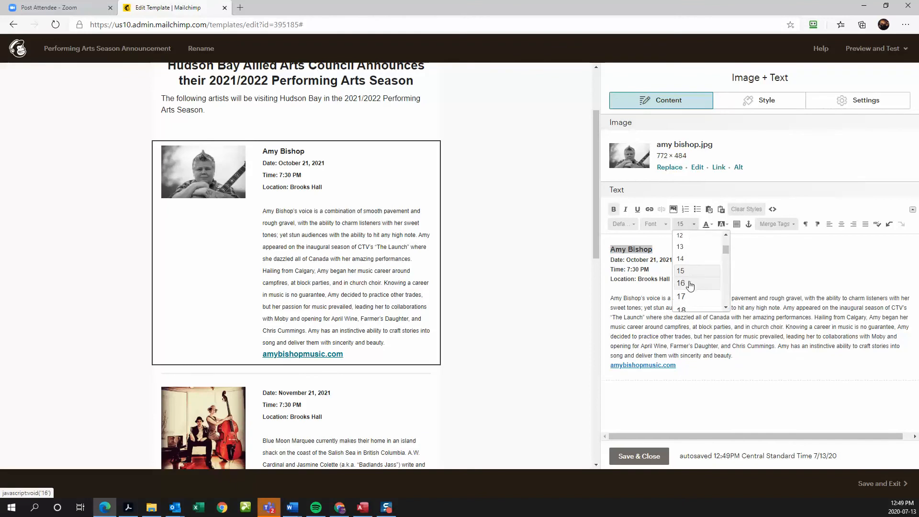
click(690, 300)
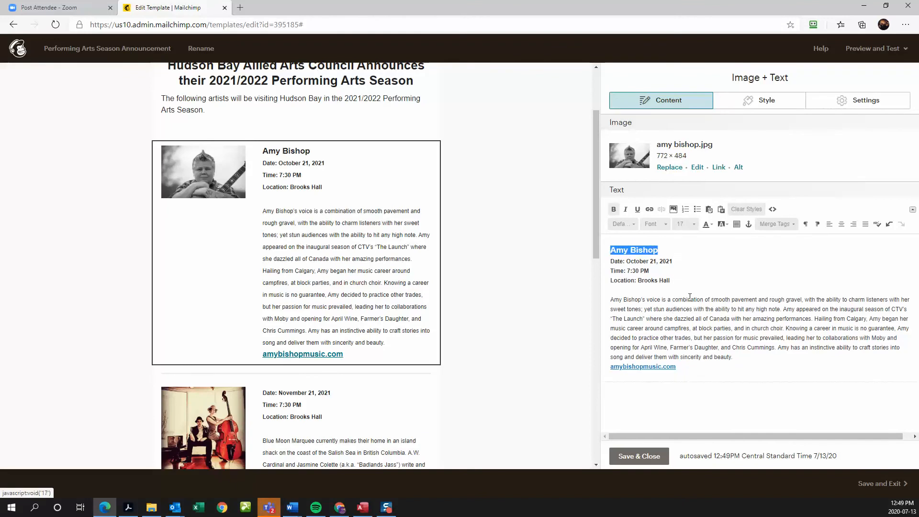
click(694, 224)
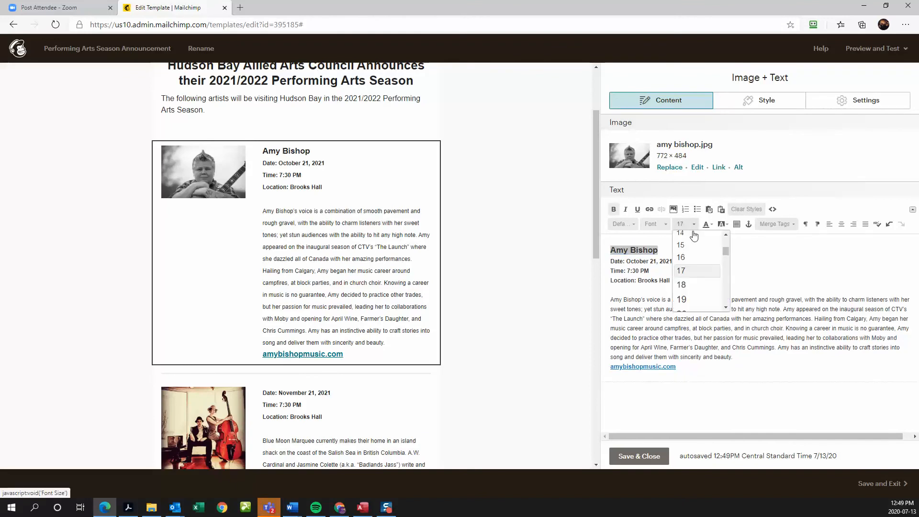
click(688, 285)
click(690, 266)
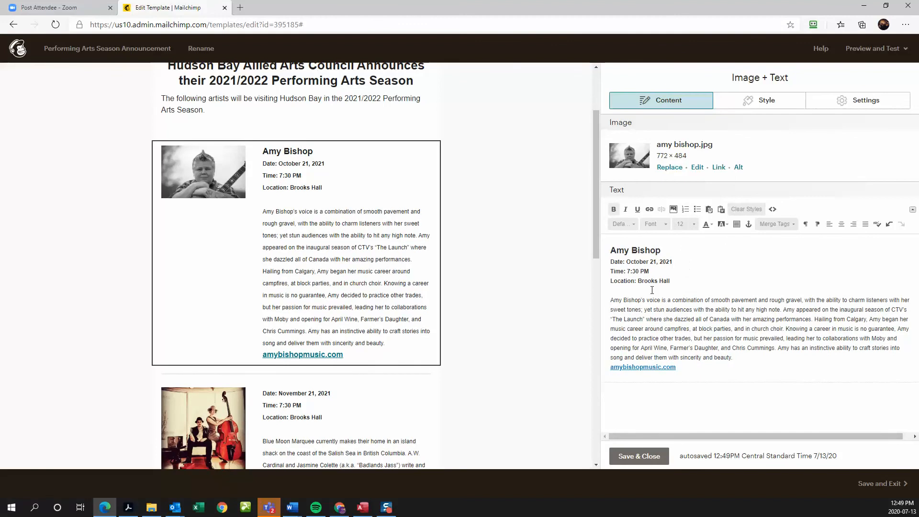
scroll(335, 335, down, 1)
click(373, 349)
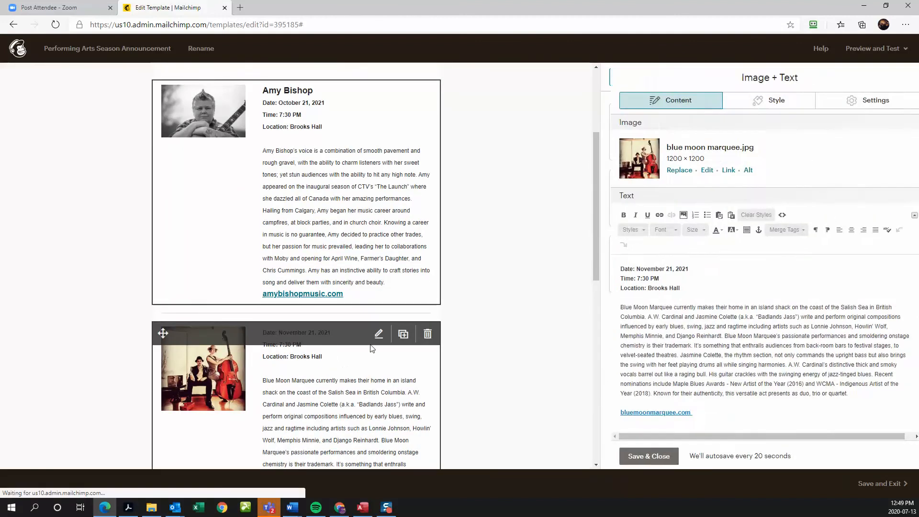
click(345, 230)
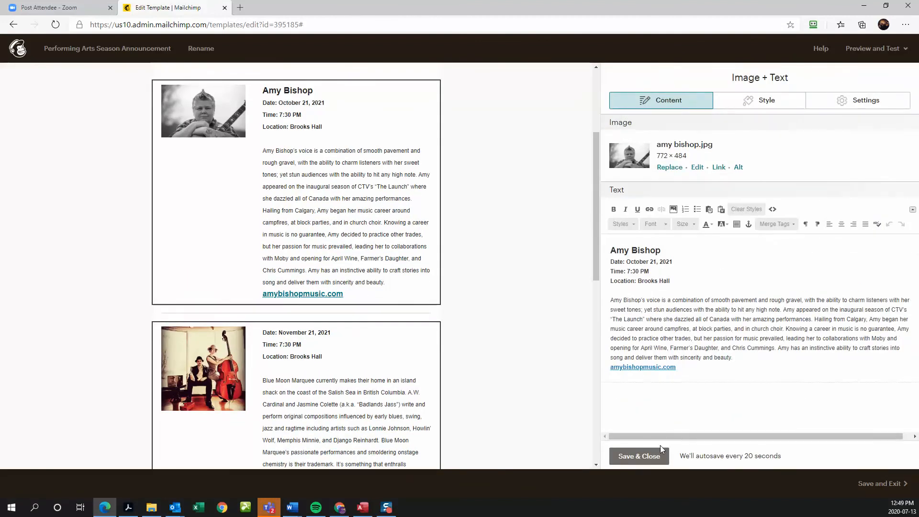
click(659, 455)
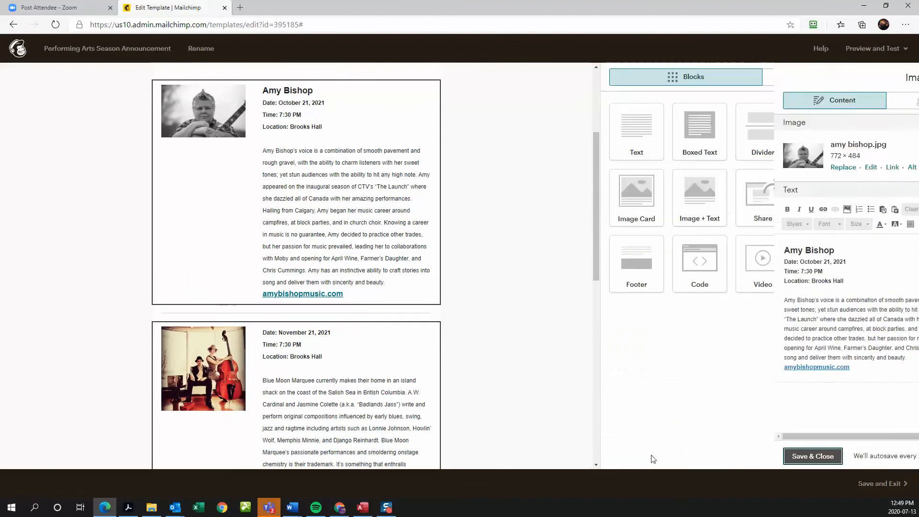
- Add a 'Blue Moon Marquee' size 18 heading above its date, save, and preview the email
click(324, 393)
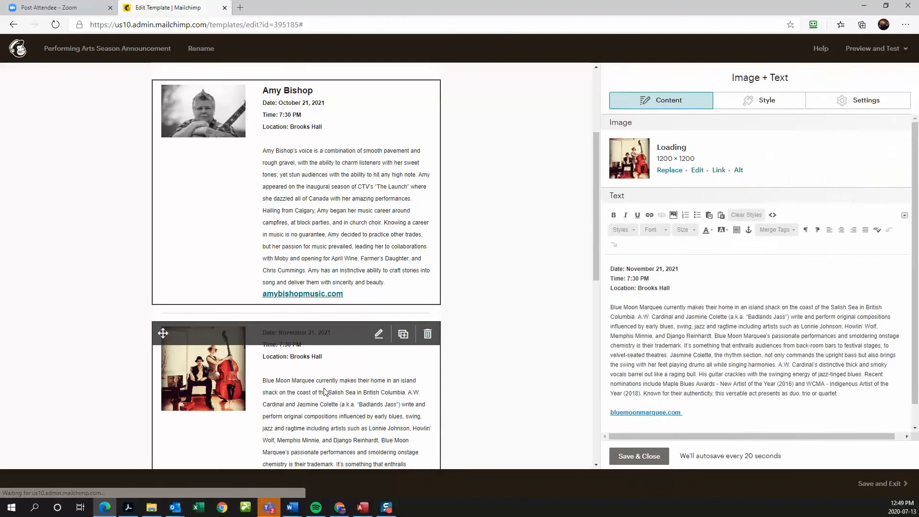
click(611, 268)
key(Return)
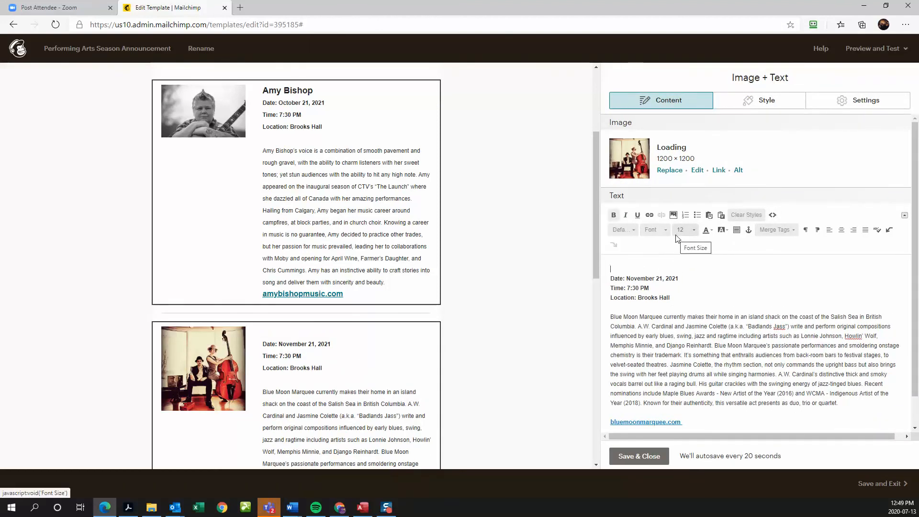
text(Blue Moon Marquee)
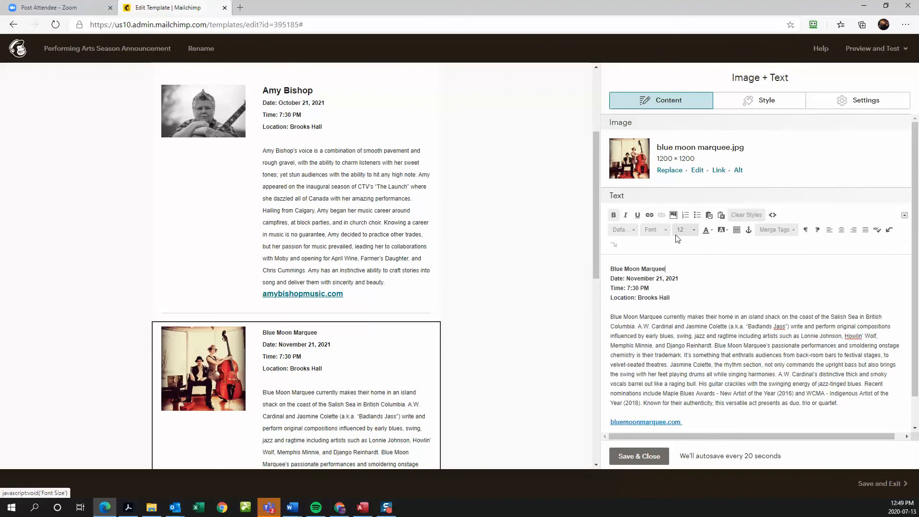
drag(610, 270, 673, 259)
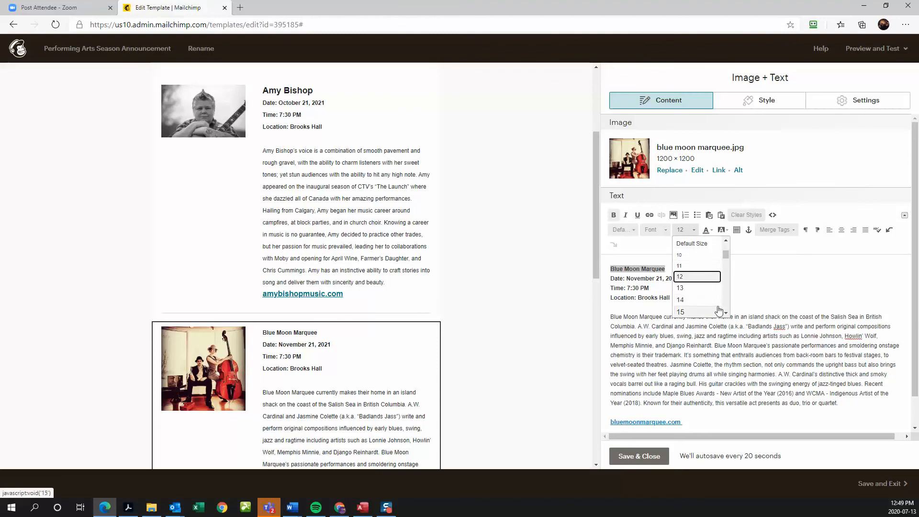
scroll(692, 311, down, 1)
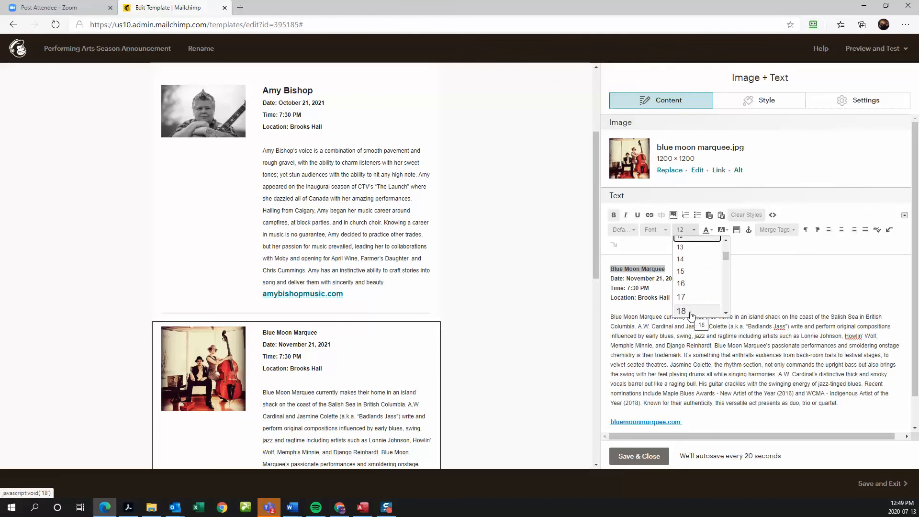
click(692, 311)
click(700, 273)
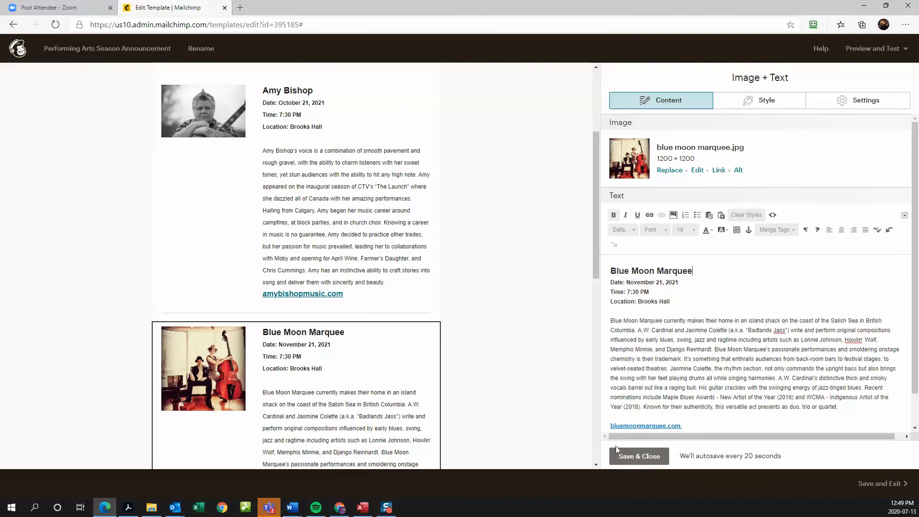
click(623, 456)
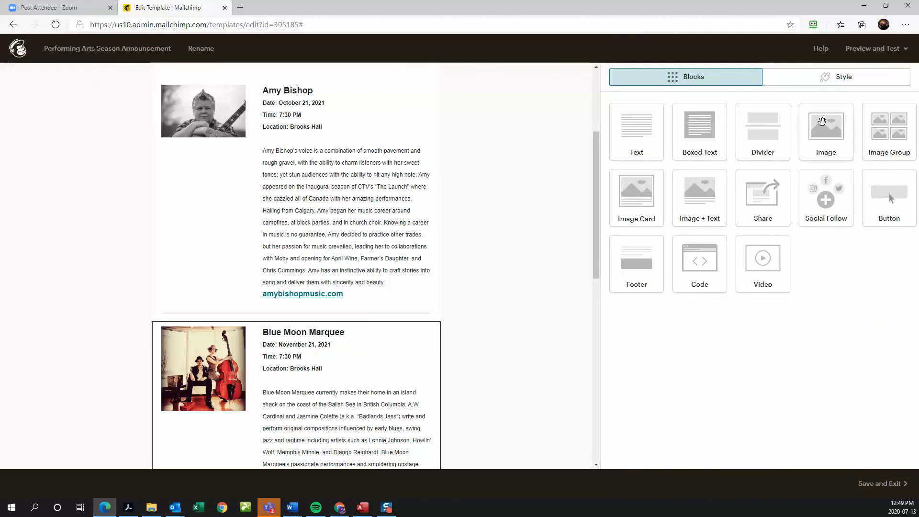
click(869, 52)
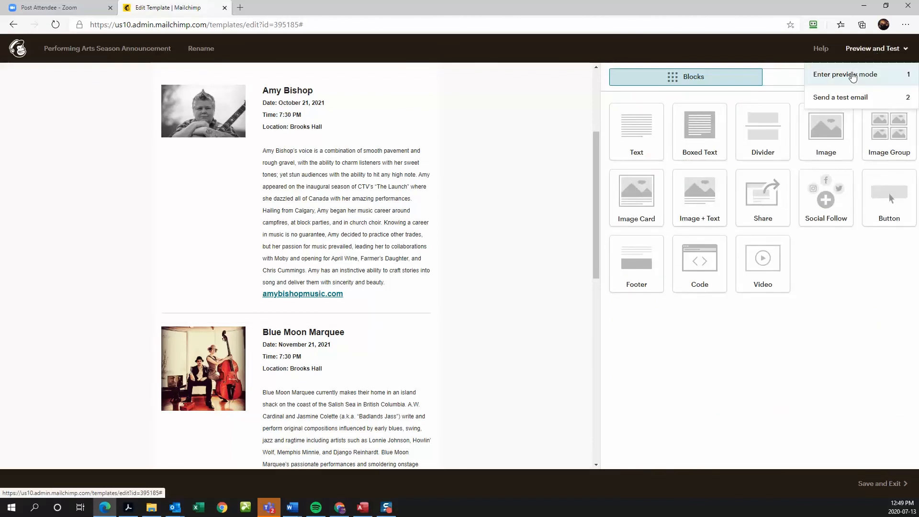
click(851, 74)
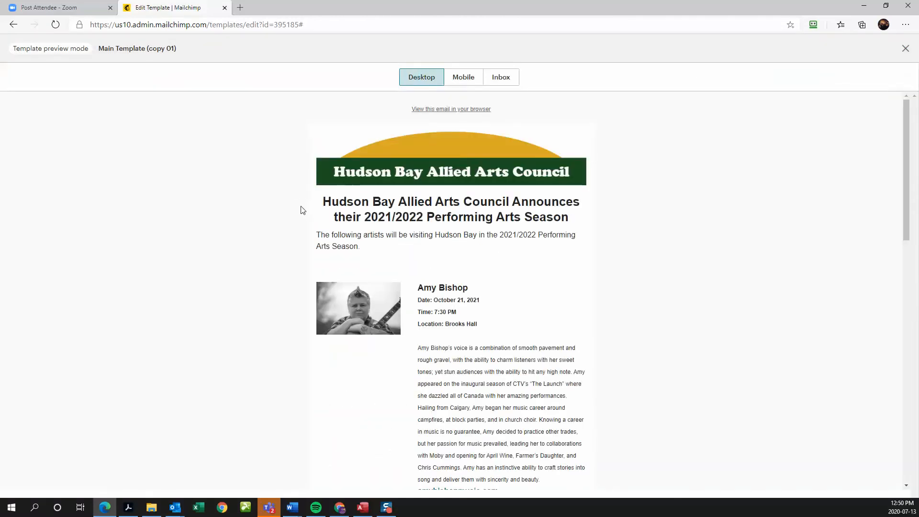
- Scroll the desktop preview from header to footer, then exit preview mode
scroll(297, 218, down, 3)
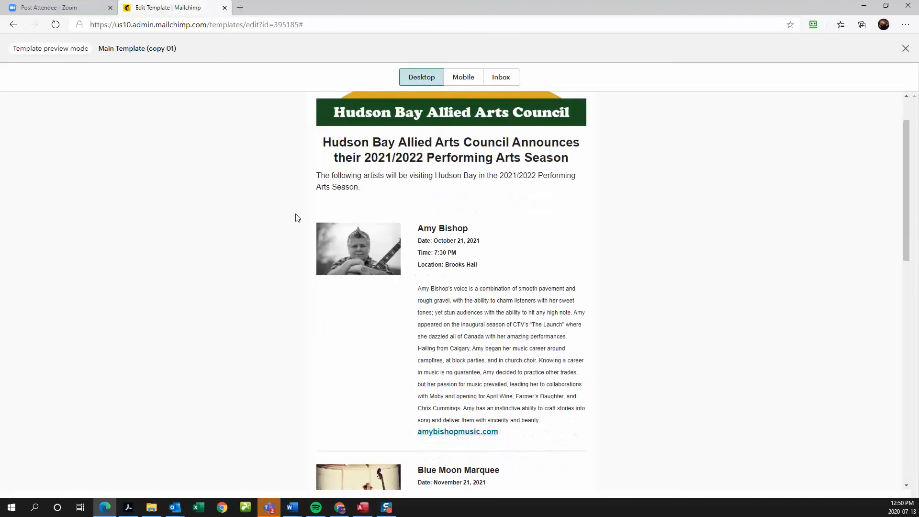
scroll(297, 218, down, 8)
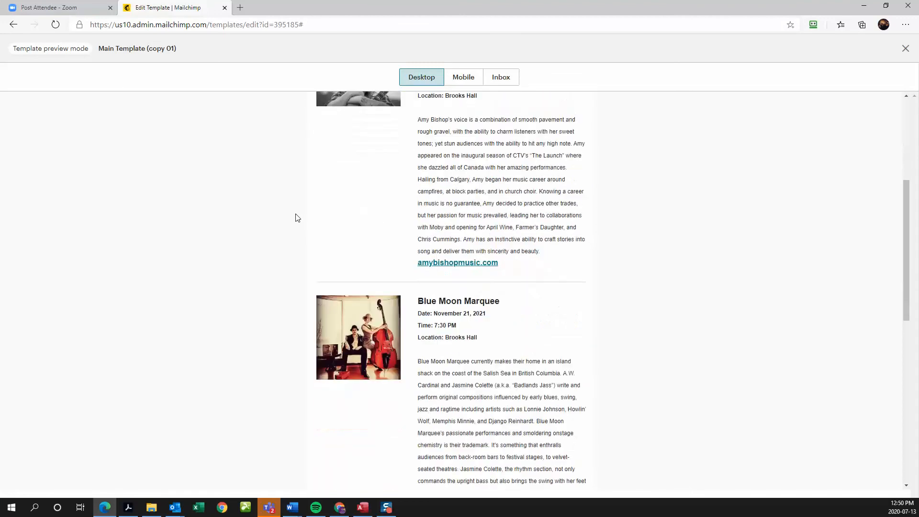
scroll(297, 217, down, 4)
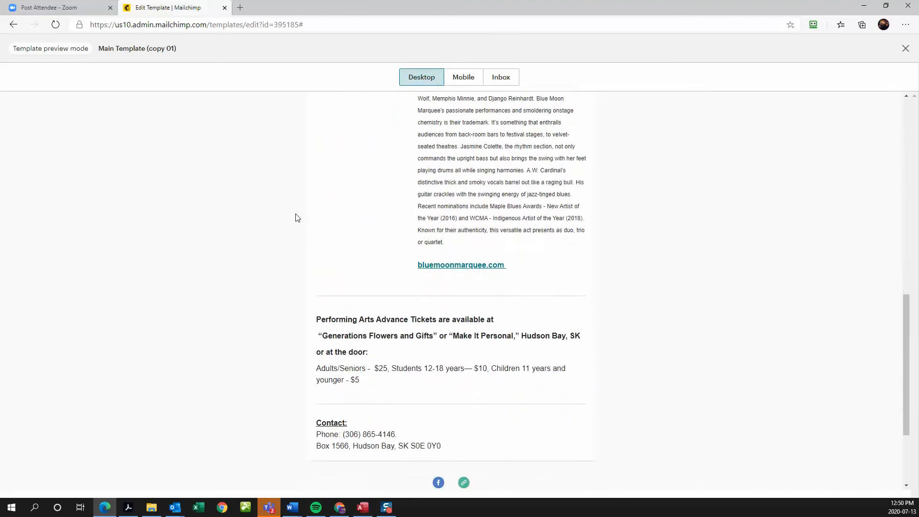
scroll(297, 218, down, 1)
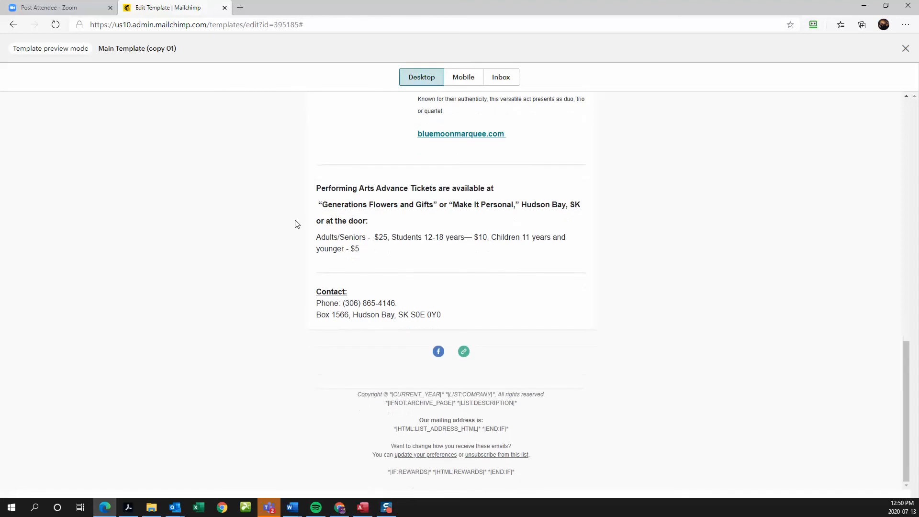
scroll(294, 224, up, 15)
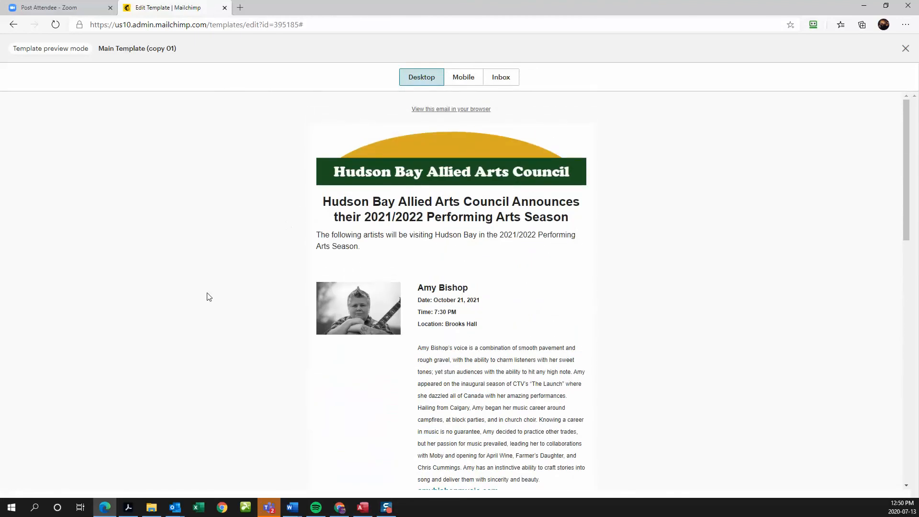
click(905, 49)
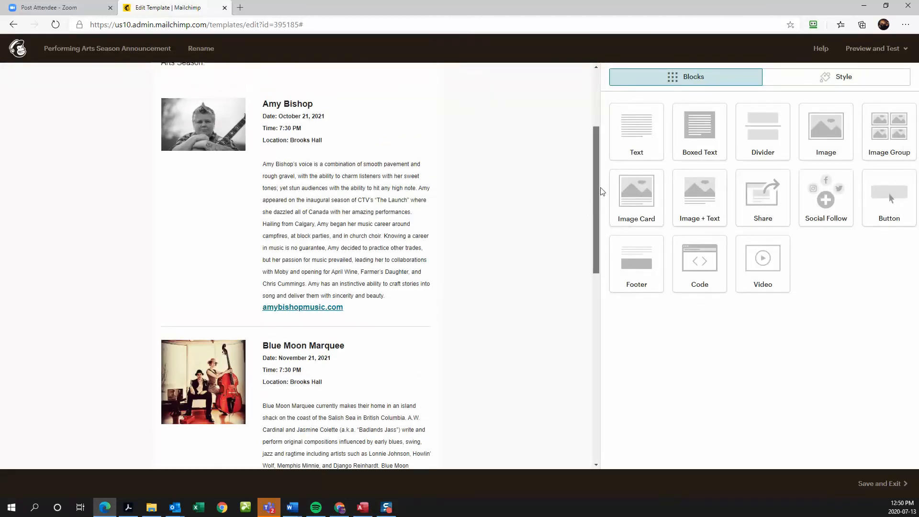
- Return to the Templates page listing six saved drag-and-drop templates
drag(601, 189, 602, 133)
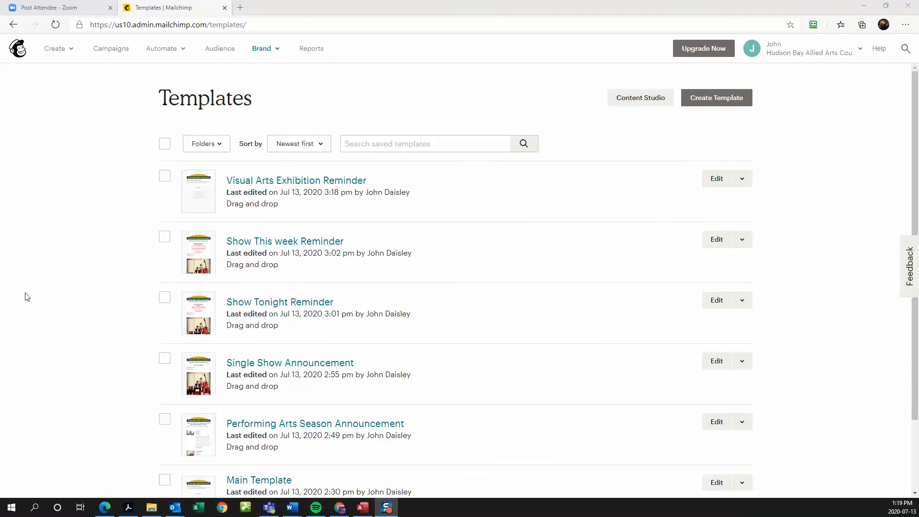
scroll(294, 302, down, 1)
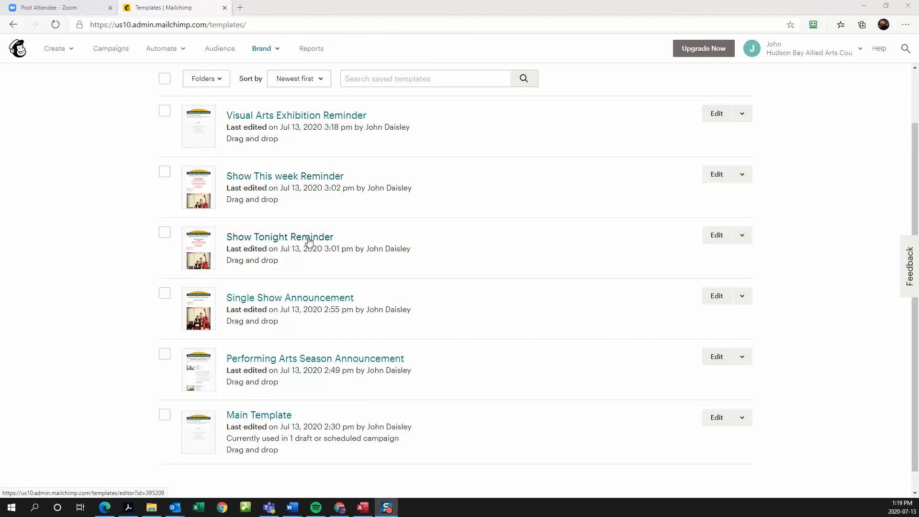
click(282, 299)
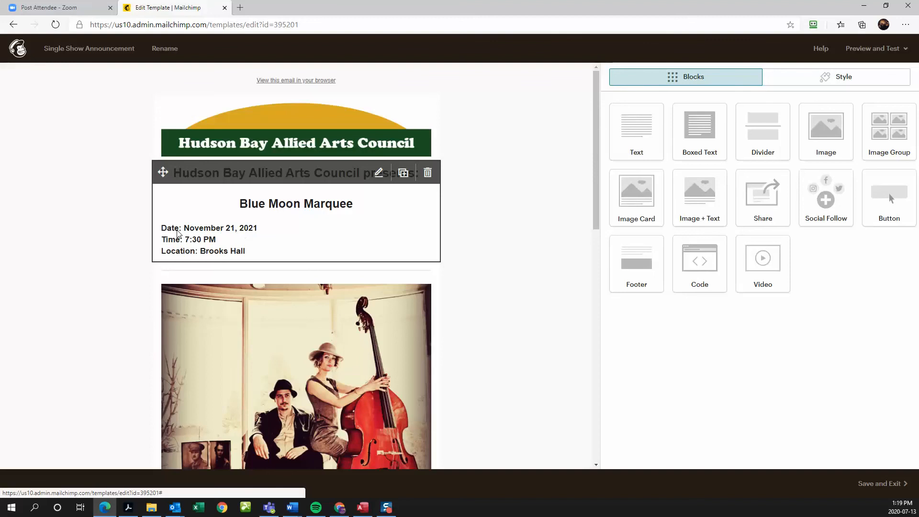
scroll(477, 281, down, 4)
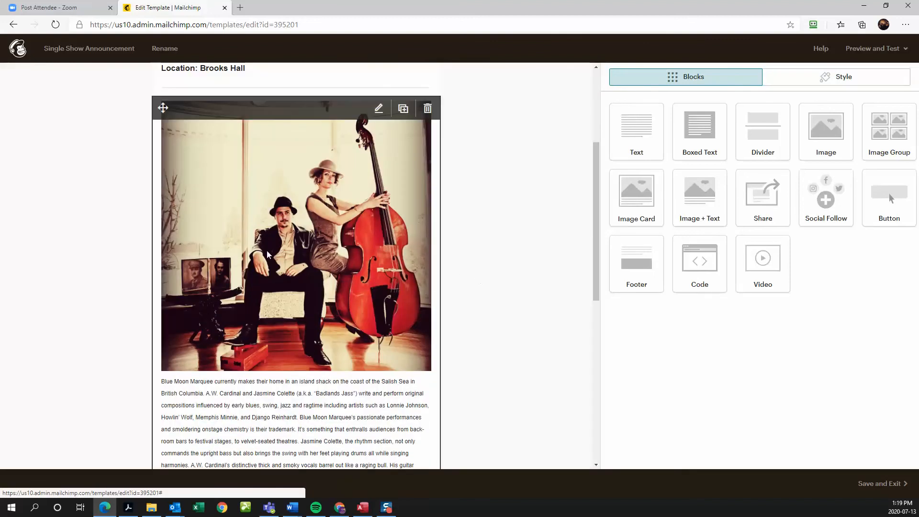
scroll(294, 254, down, 2)
scroll(294, 254, down, 1)
scroll(253, 333, down, 2)
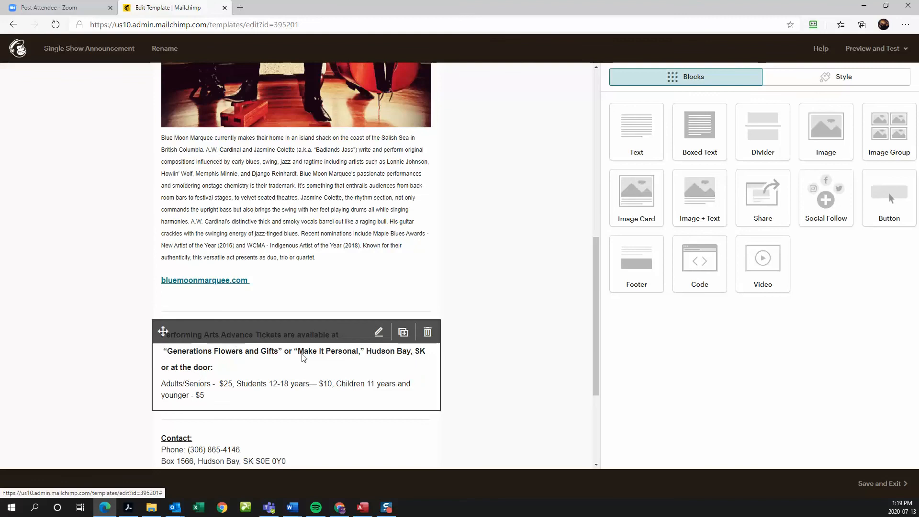
scroll(305, 357, down, 1)
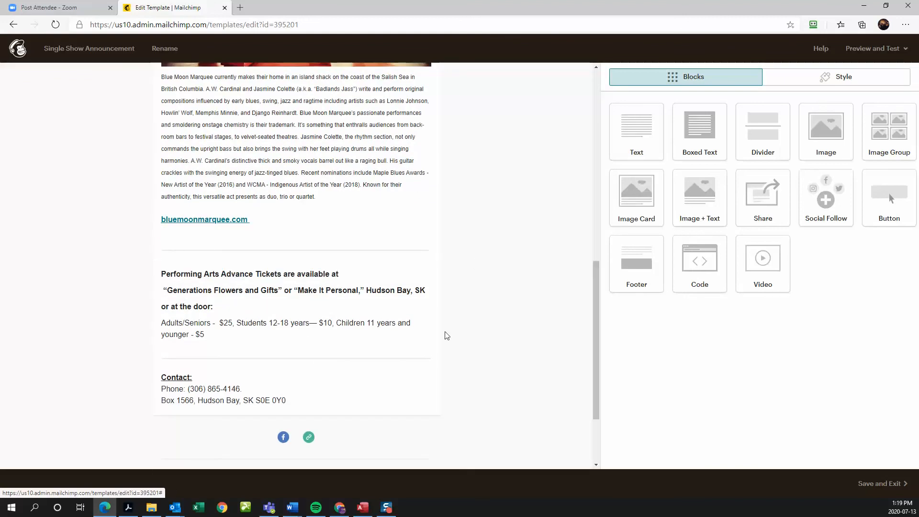
scroll(462, 335, down, 1)
scroll(403, 321, up, 10)
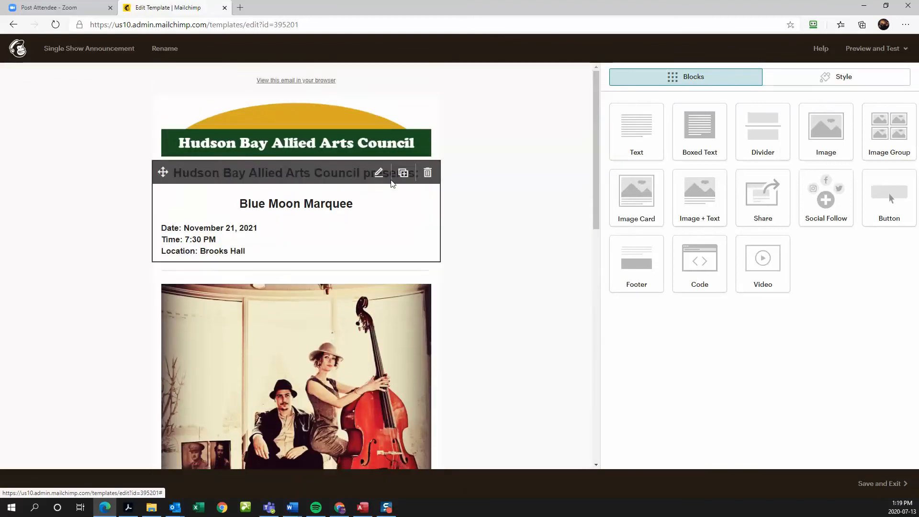
click(885, 485)
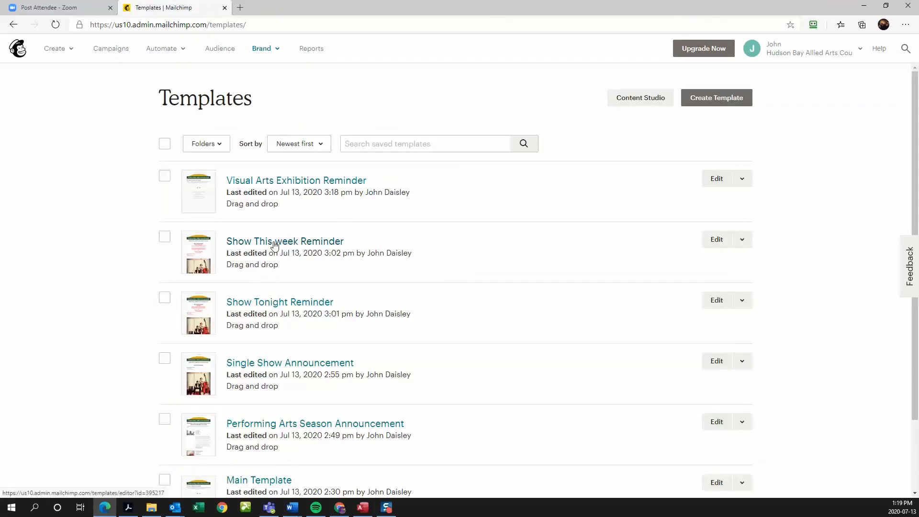
- Open the Show This week Reminder template and bring up its Preview and Test options
click(275, 244)
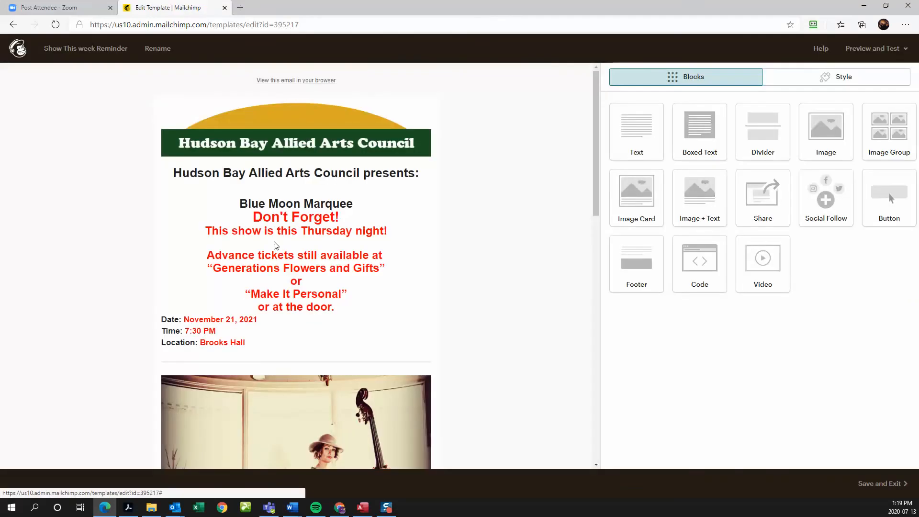
mouse_move(264, 243)
click(867, 54)
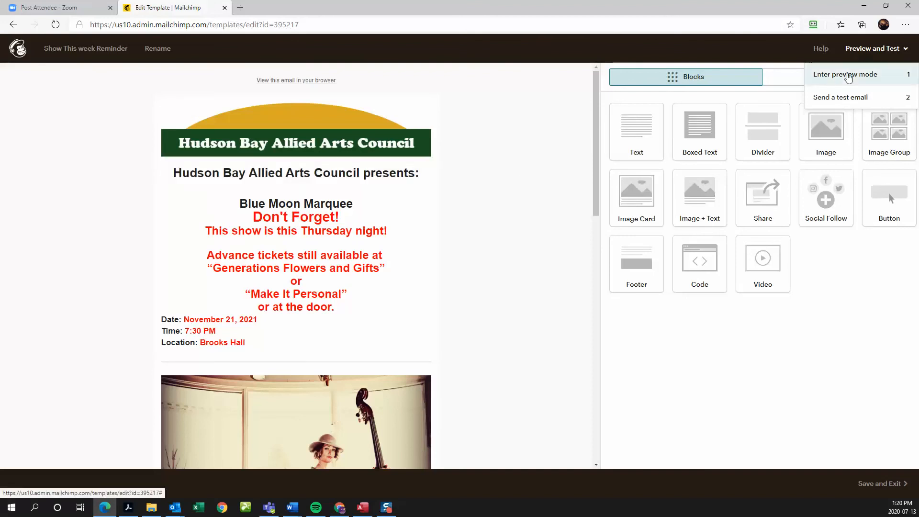
click(847, 75)
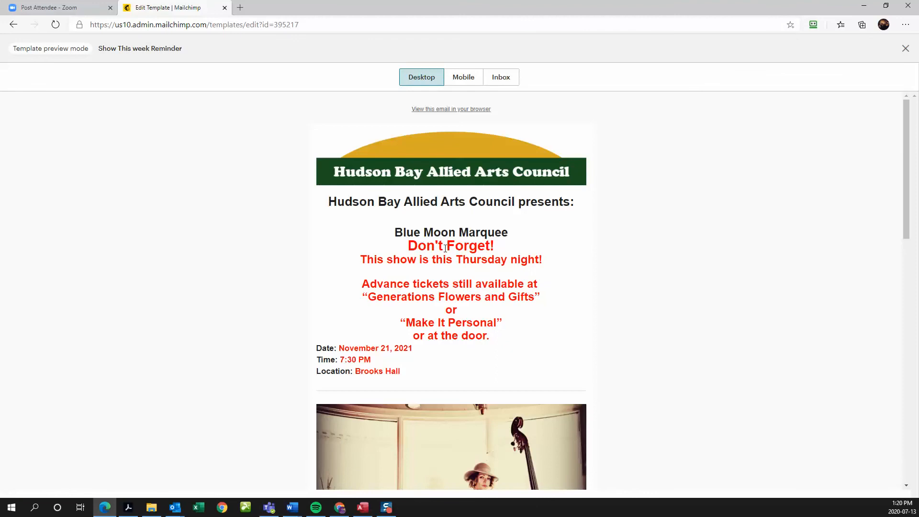
scroll(445, 248, down, 1)
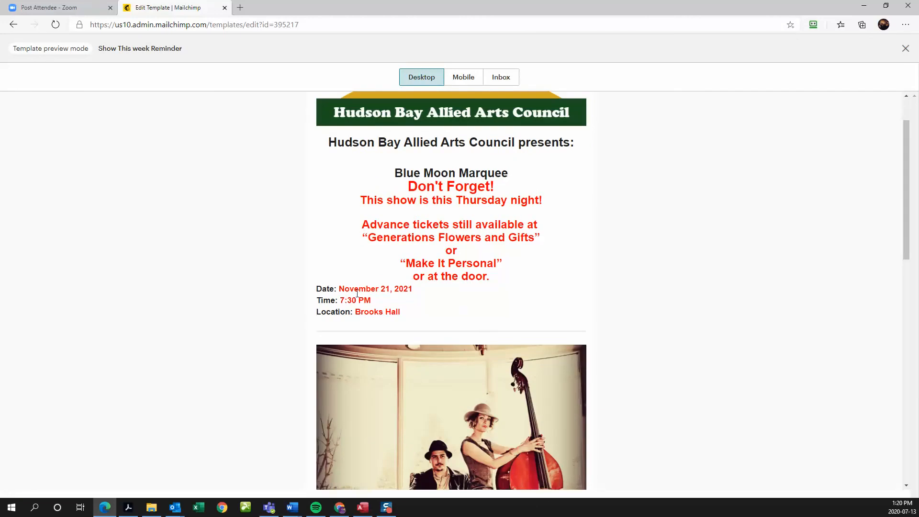
scroll(394, 278, down, 9)
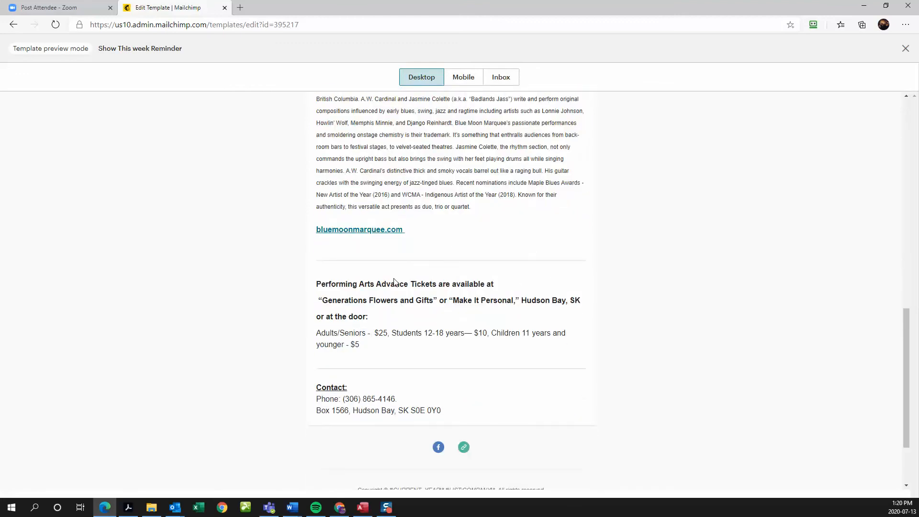
scroll(394, 282, up, 10)
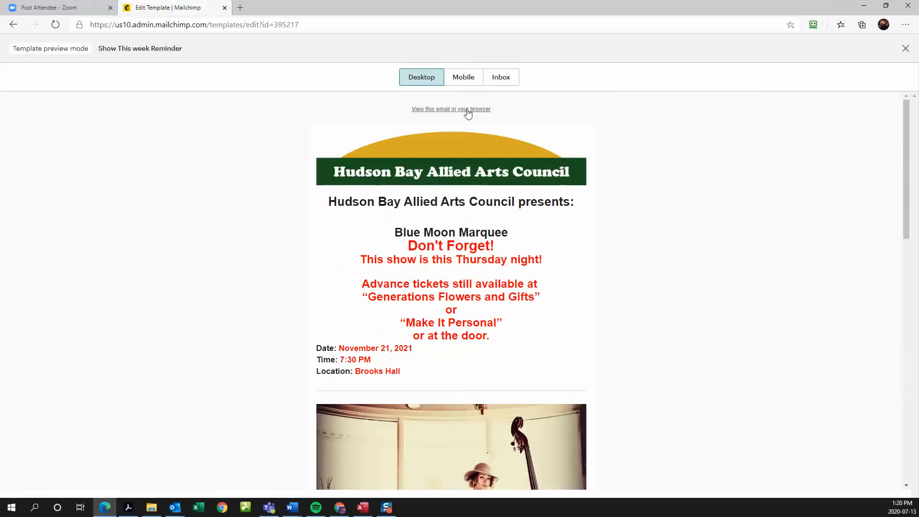
click(467, 79)
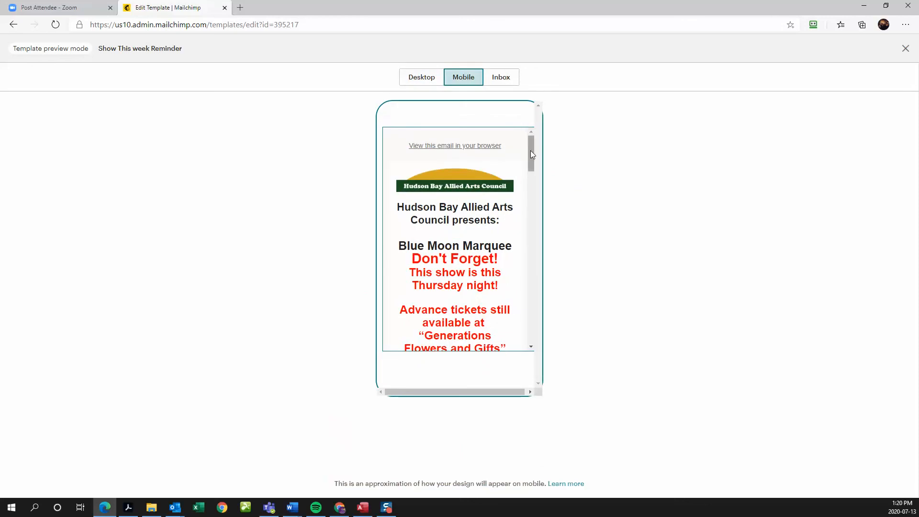
mouse_move(530, 150)
mouse_down()
mouse_move(515, 322)
mouse_move(518, 146)
mouse_up()
click(421, 77)
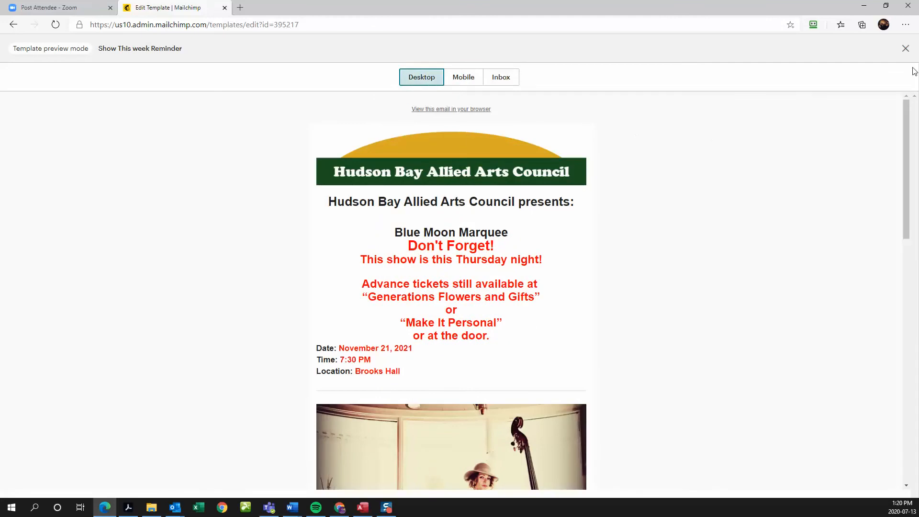
click(904, 50)
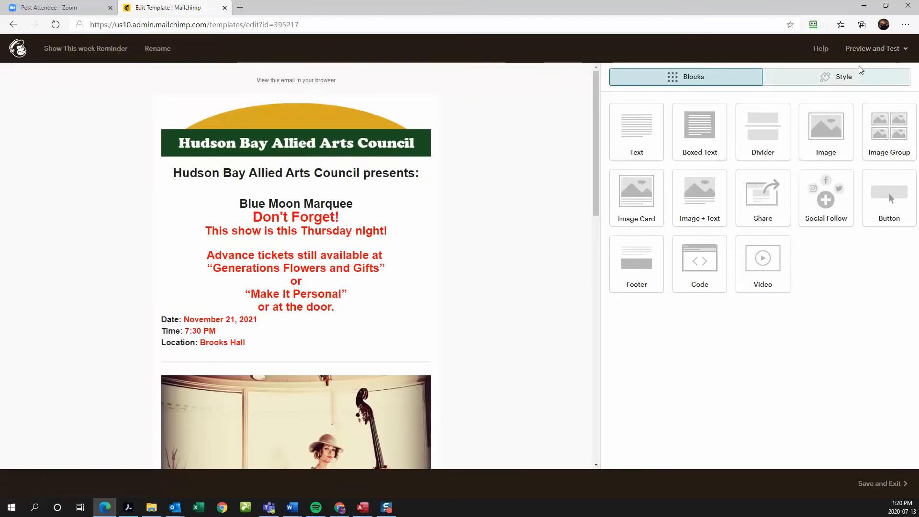
- Save and exit Show This week Reminder, then open Visual Arts Exhibition Reminder down to its Dates block
click(872, 485)
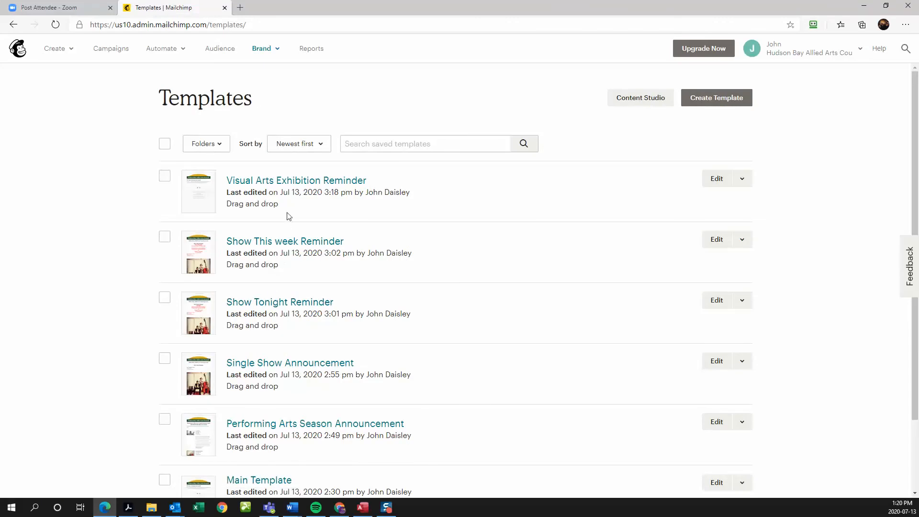
click(285, 184)
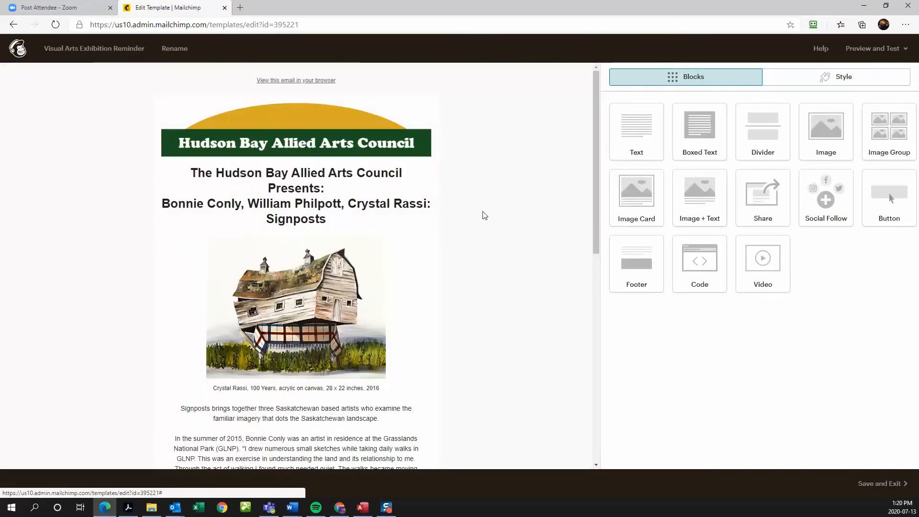
scroll(512, 282, down, 1)
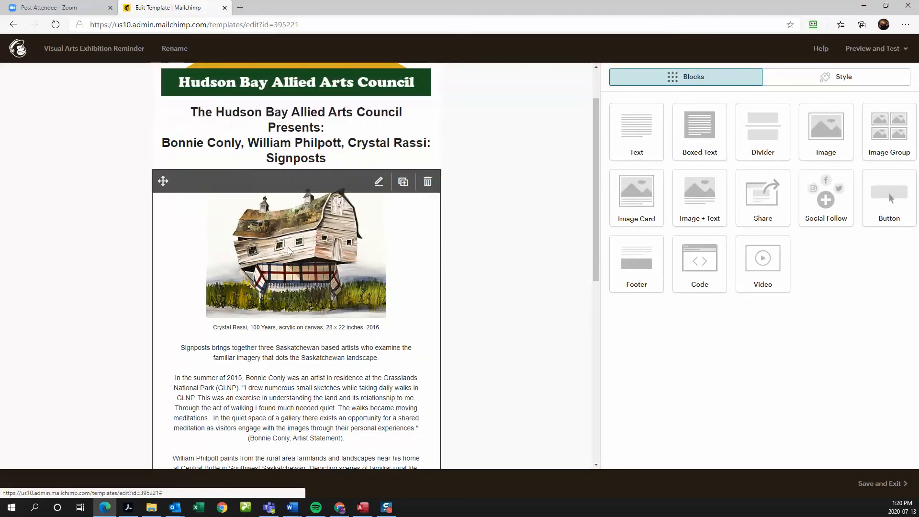
scroll(318, 195, down, 1)
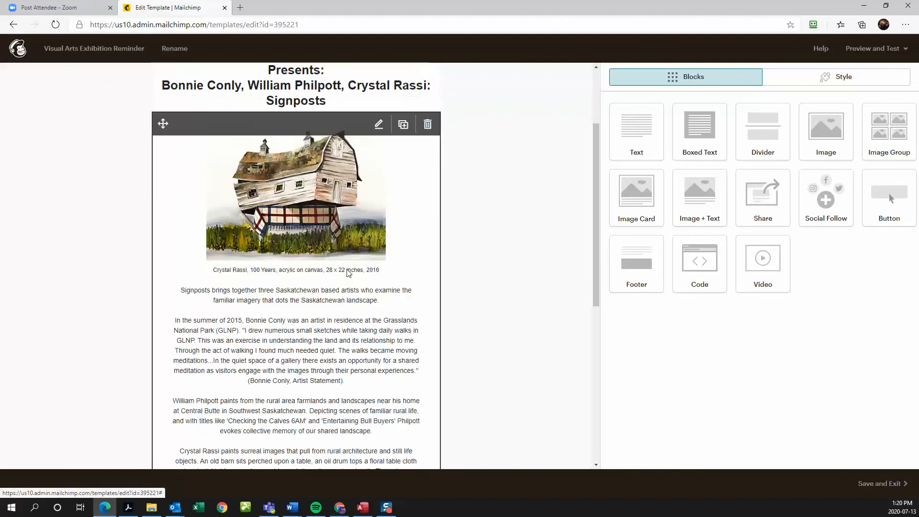
scroll(281, 283, down, 1)
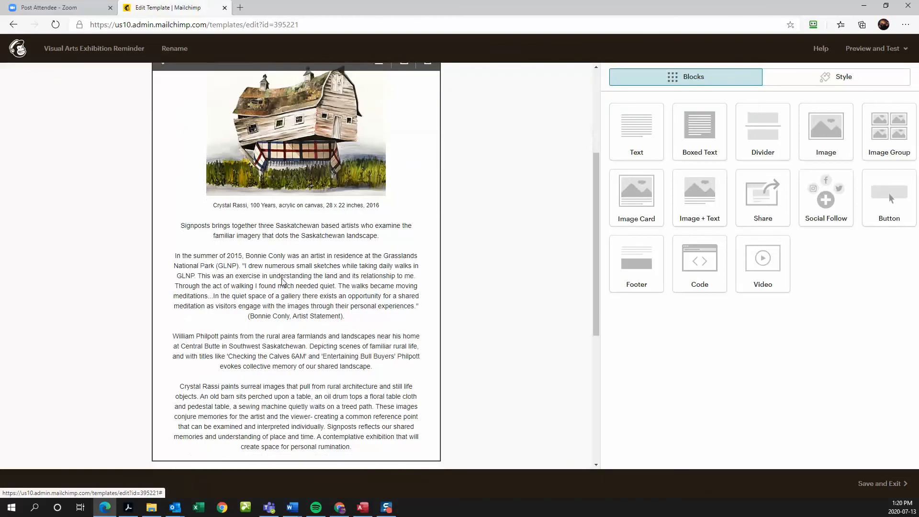
scroll(280, 287, down, 4)
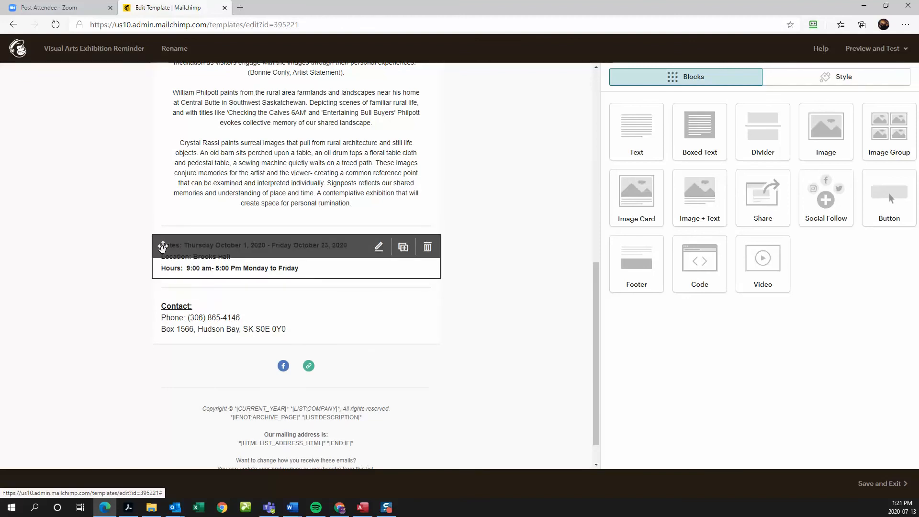
- Move the Dates, Location and Hours block up directly beneath the Signposts title
drag(162, 247, 151, 120)
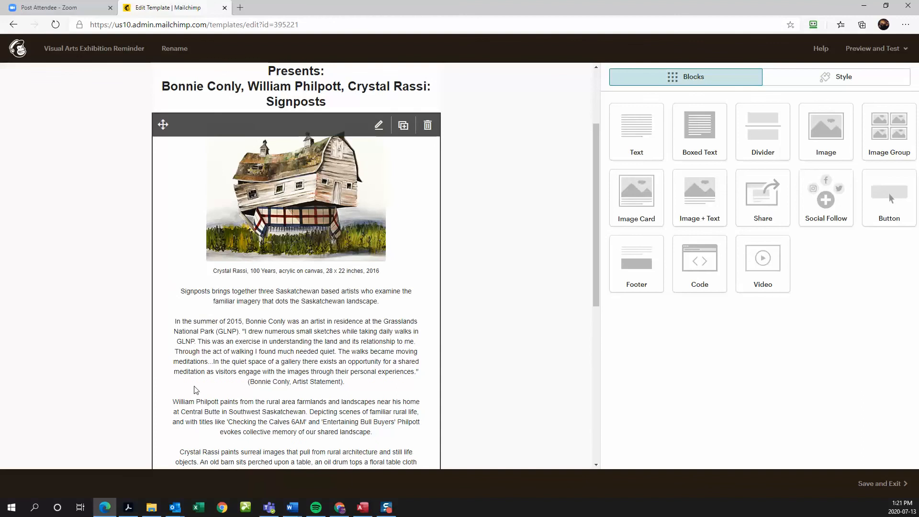
scroll(195, 390, down, 2)
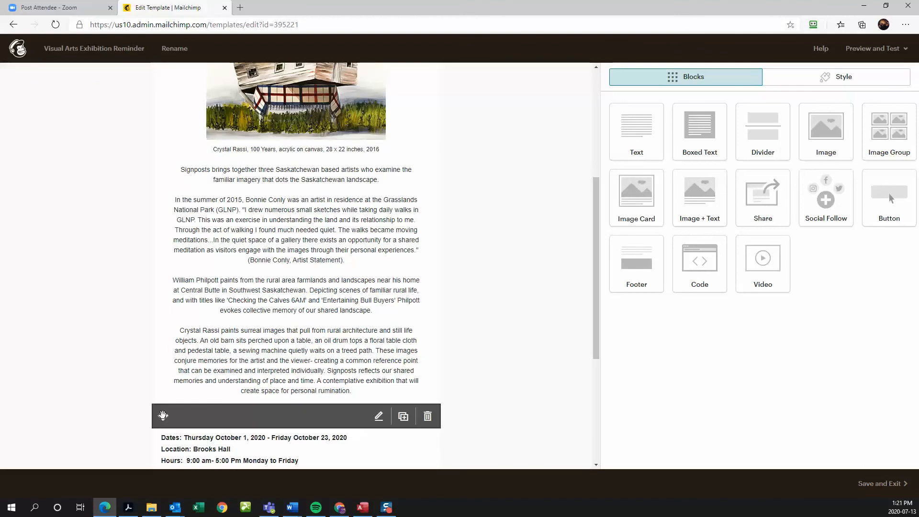
drag(163, 415, 163, 75)
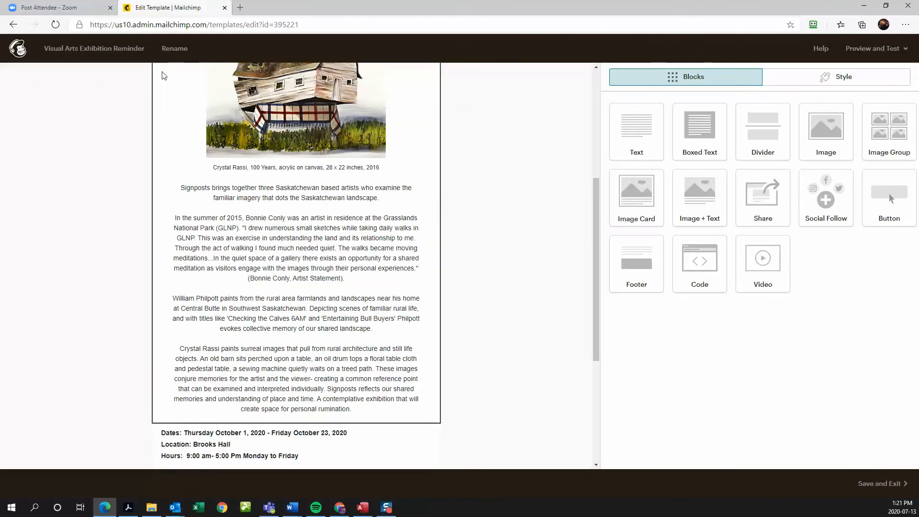
scroll(162, 125, up, 4)
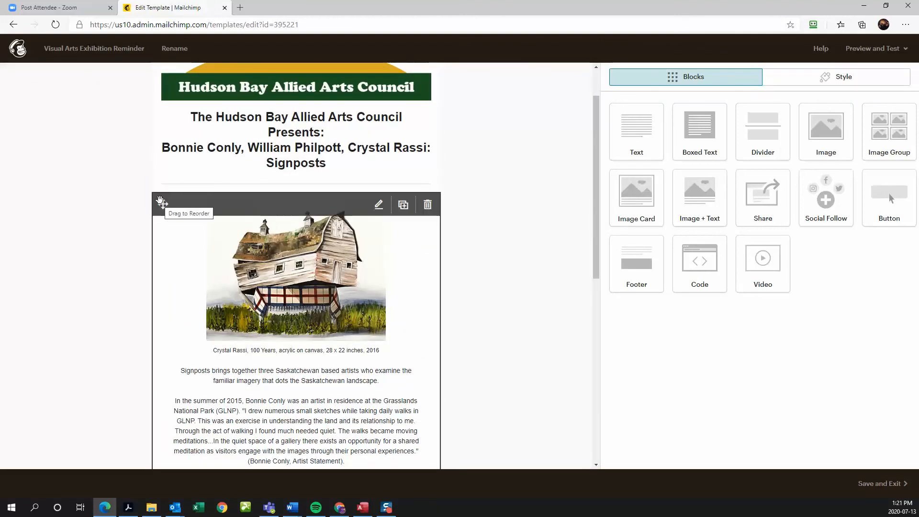
drag(161, 201, 163, 245)
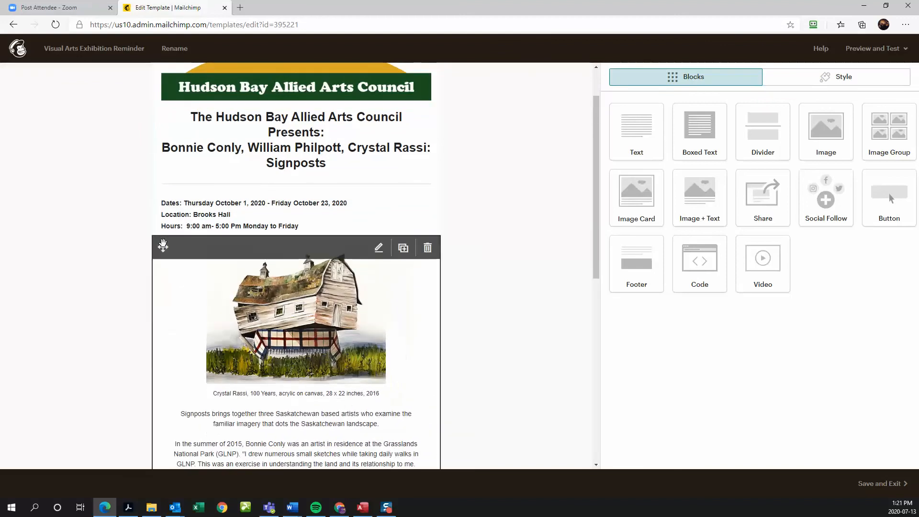
scroll(566, 271, down, 1)
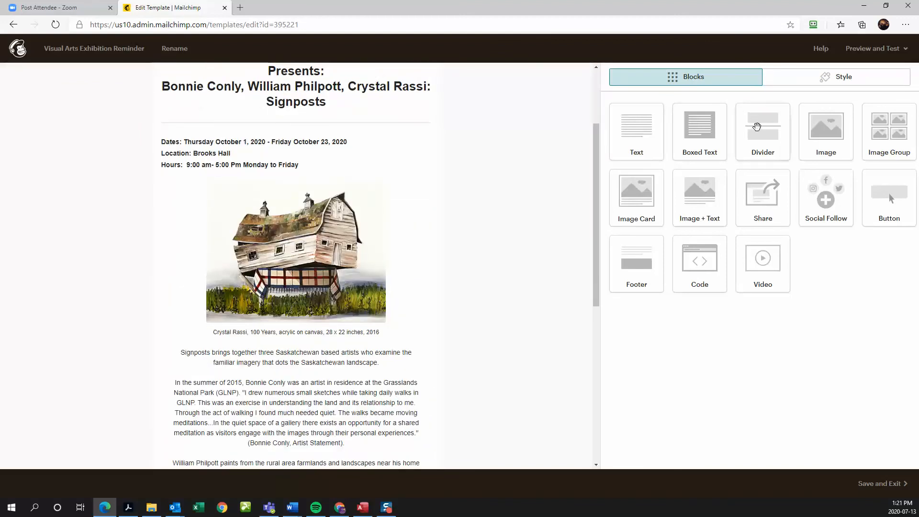
- Add a divider below the Dates block and open the block's text for editing
drag(757, 126, 371, 205)
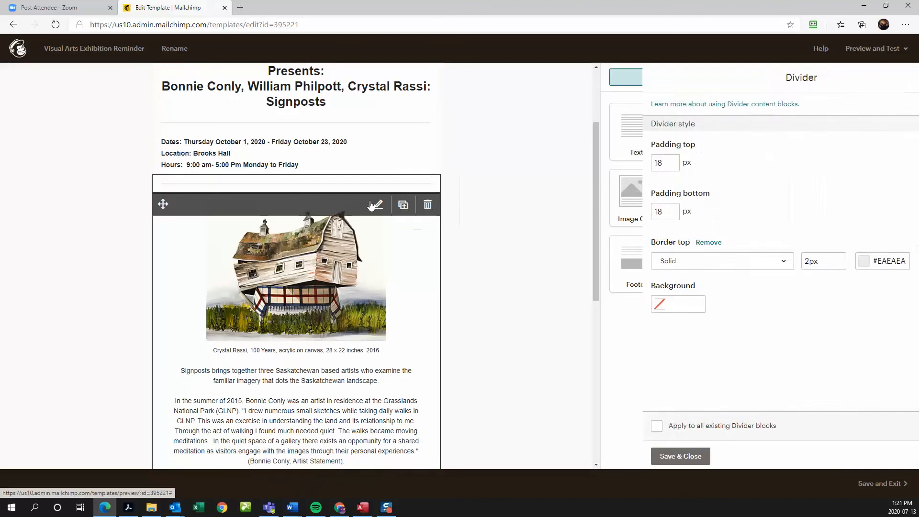
click(236, 171)
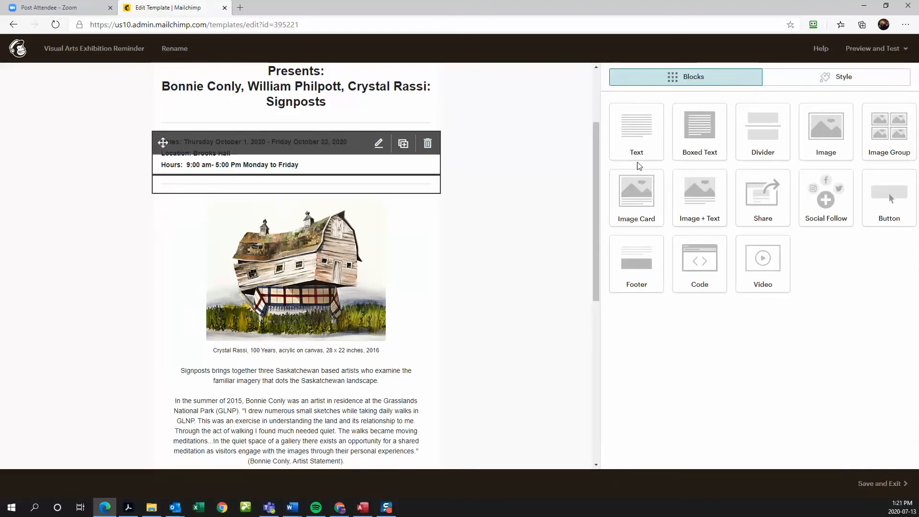
click(244, 168)
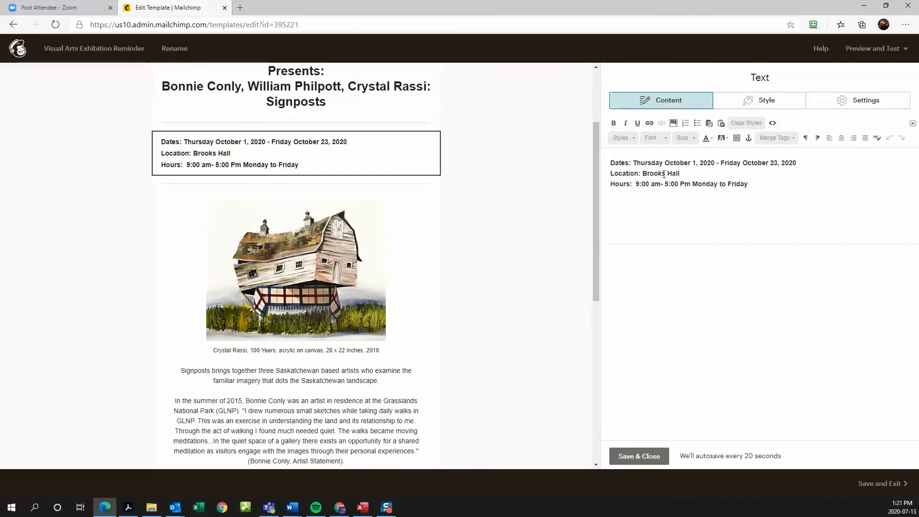
- Change '5:00 Pm' to '5:00 pm' in the Hours line and review the updated block
click(682, 183)
key(BackSpace)
text(p)
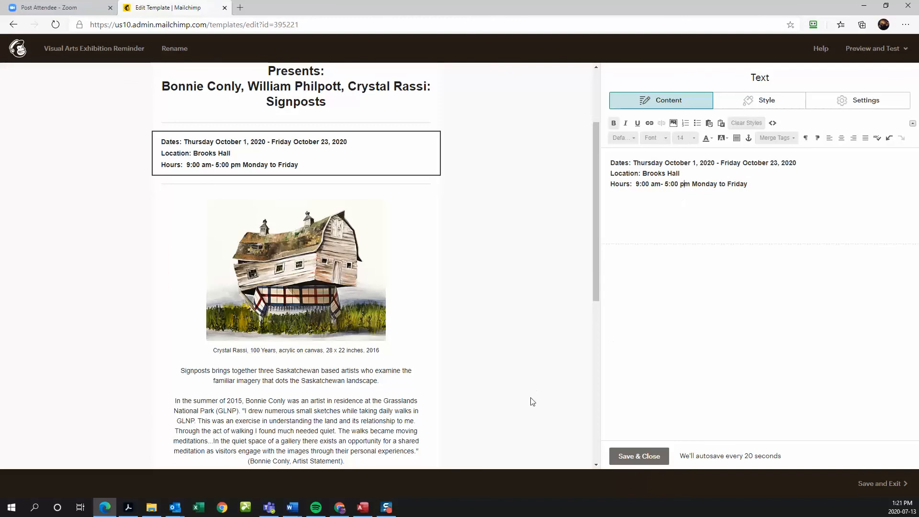
scroll(477, 262, up, 3)
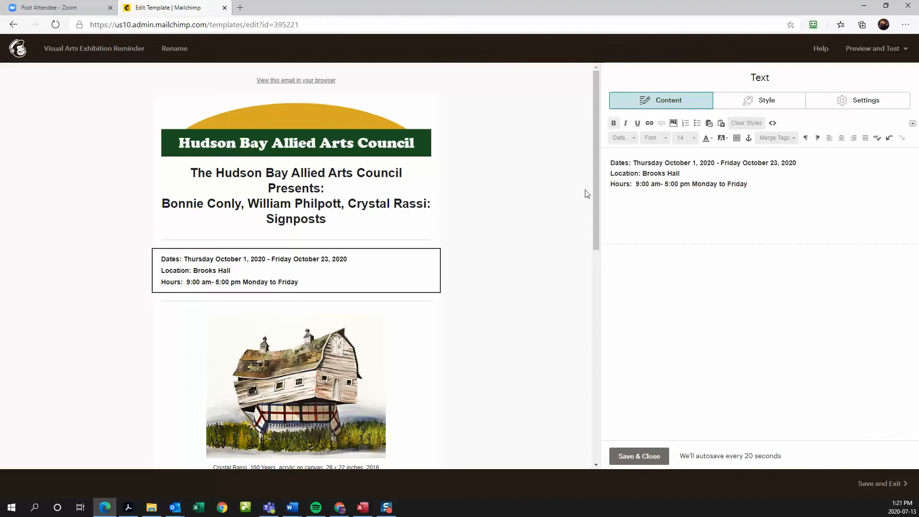
drag(597, 181, 585, 362)
scroll(529, 279, up, 5)
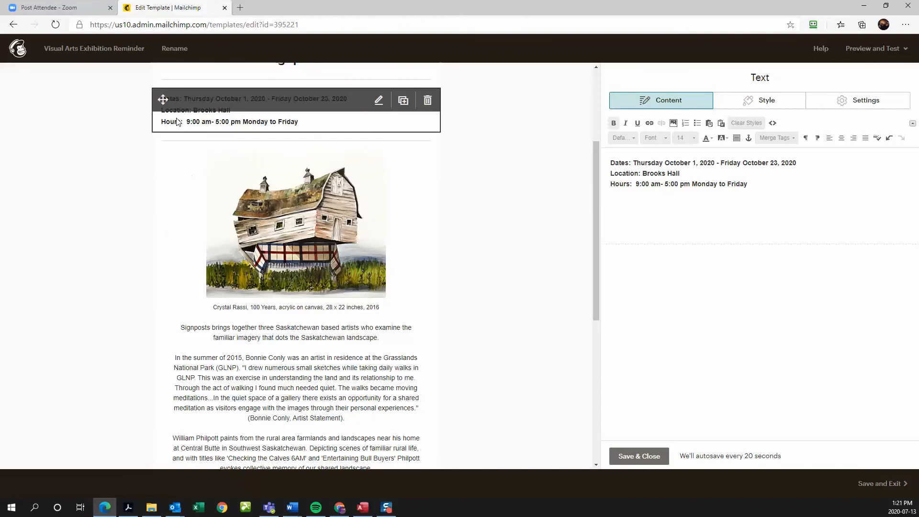
scroll(348, 435, down, 2)
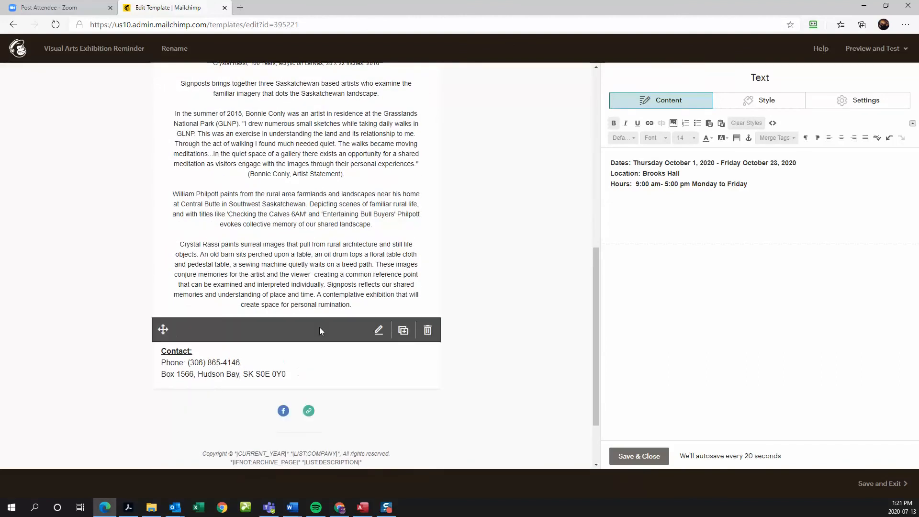
scroll(320, 327, up, 5)
scroll(442, 287, up, 4)
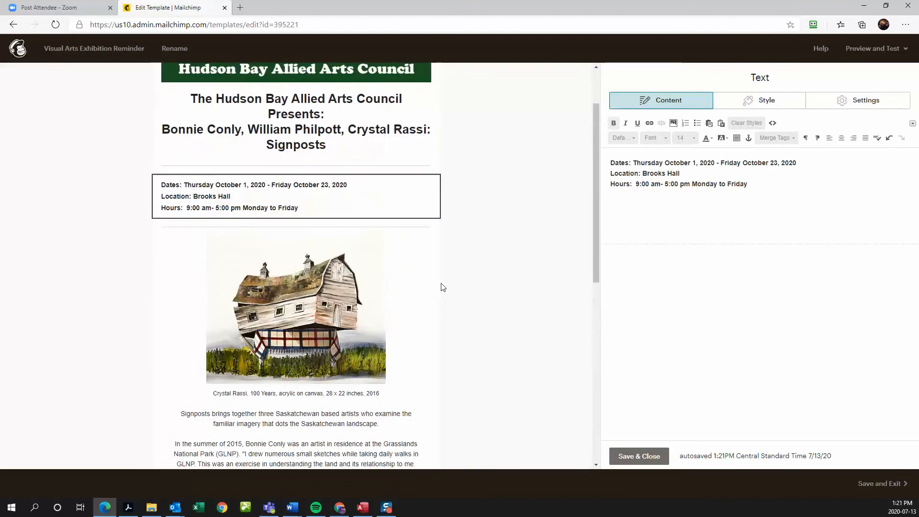